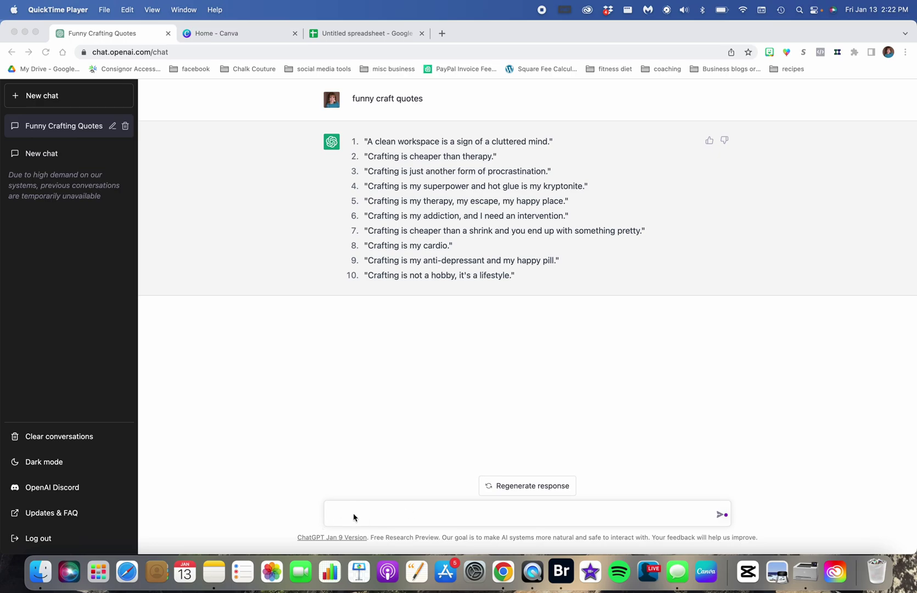
- Ask ChatGPT 'give me more' to get quotes 11–20, then select quotes 1–10 for copying
click(353, 518)
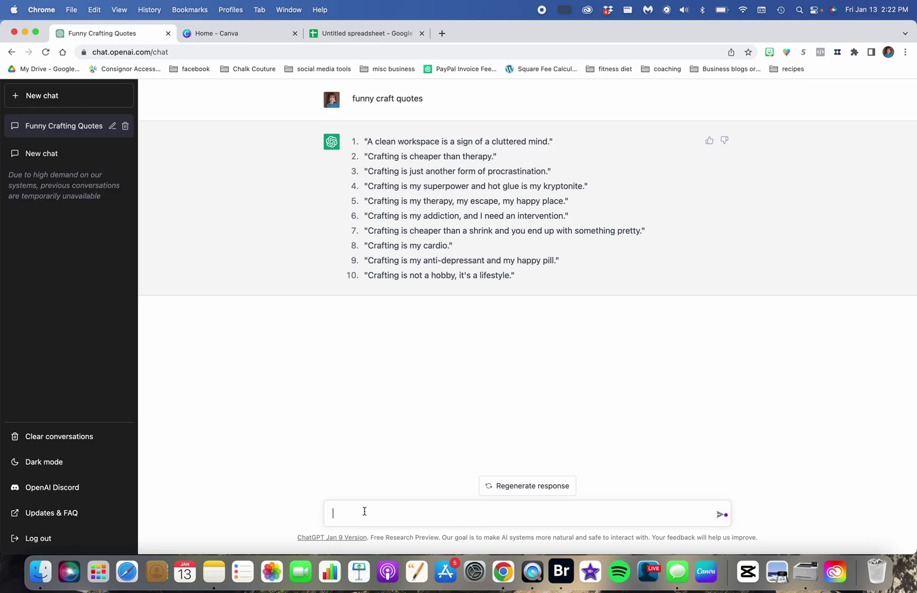
text(give me more)
key(Return)
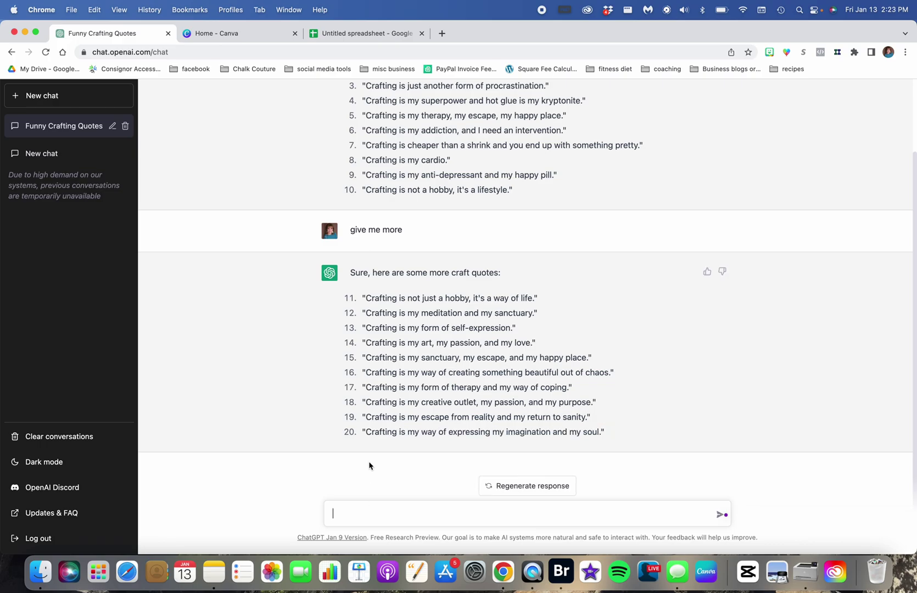
scroll(452, 358, up, 3)
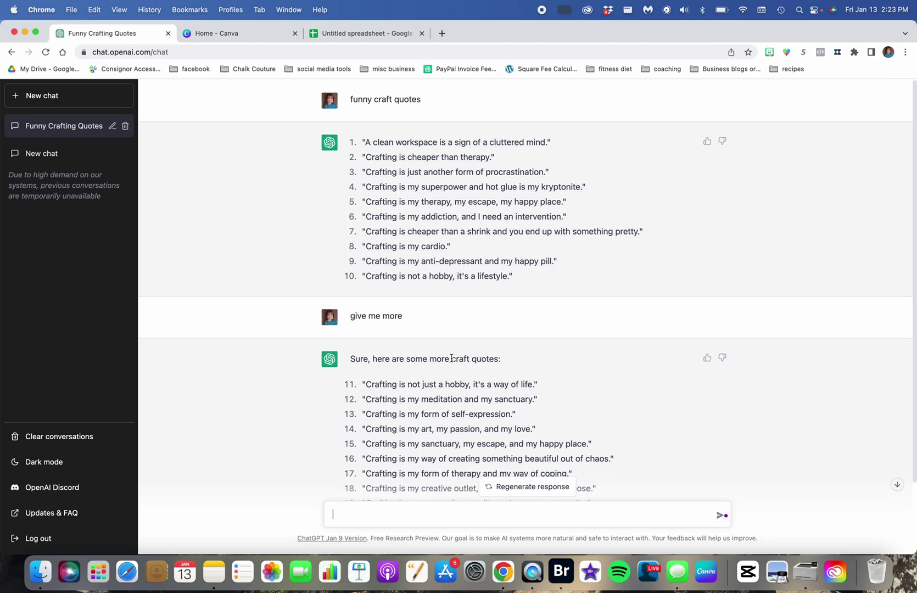
drag(520, 278, 362, 143)
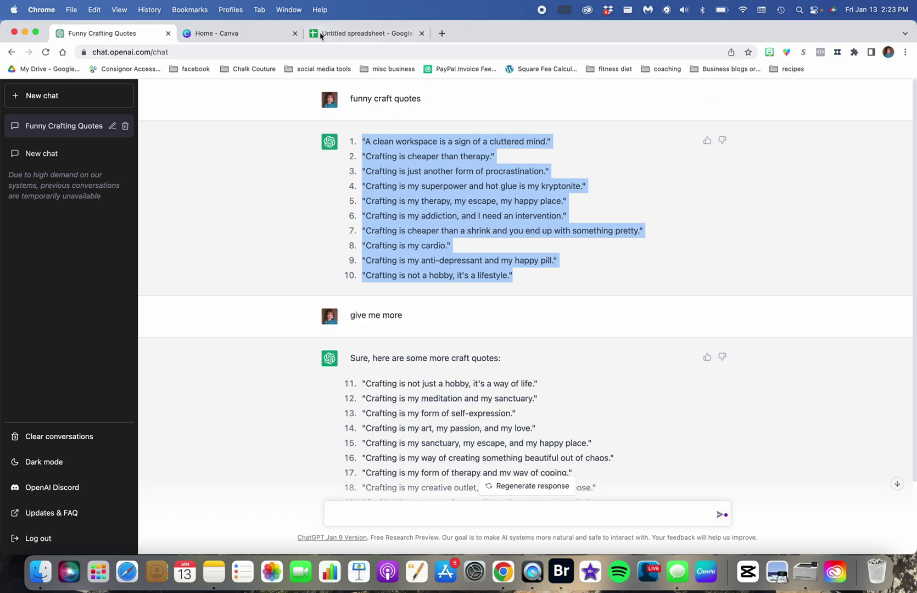
- Paste the ten quotes as values only into A1:A10 of the untitled spreadsheet
click(345, 34)
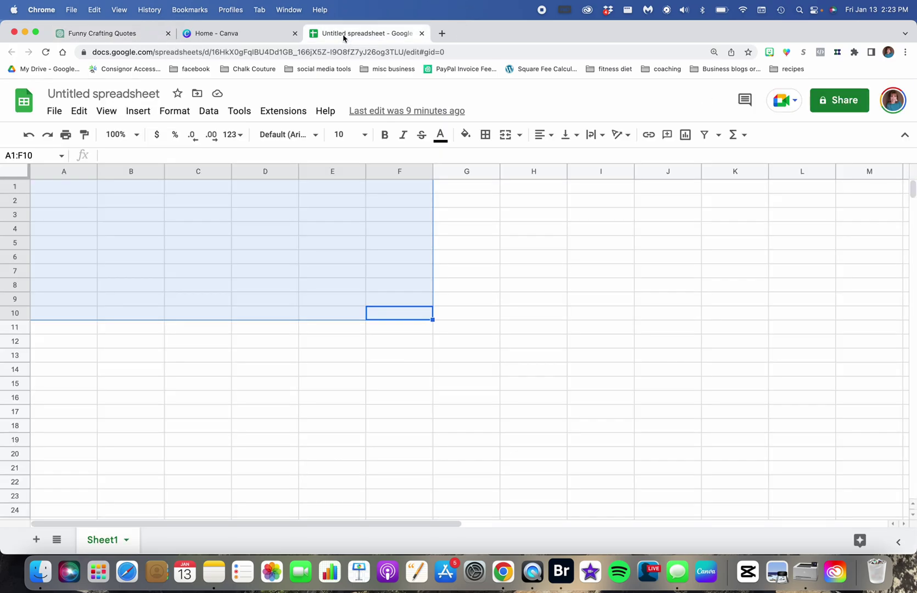
click(54, 188)
right_click(55, 188)
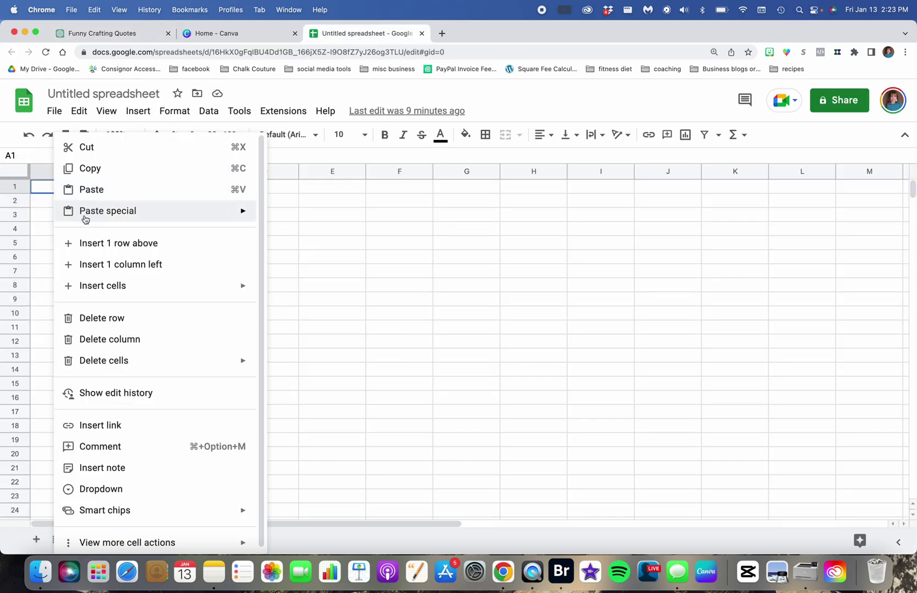
mouse_move(91, 218)
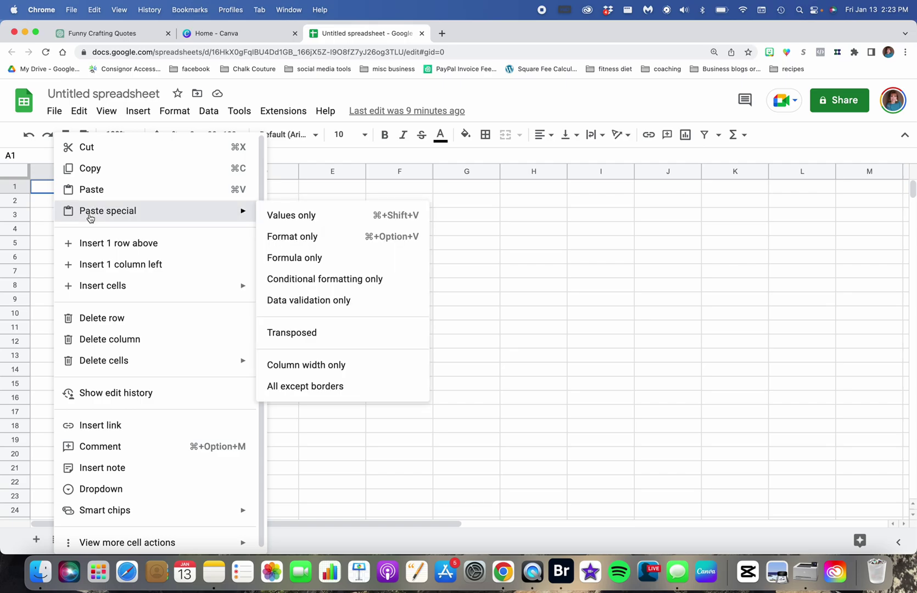
click(312, 220)
click(358, 271)
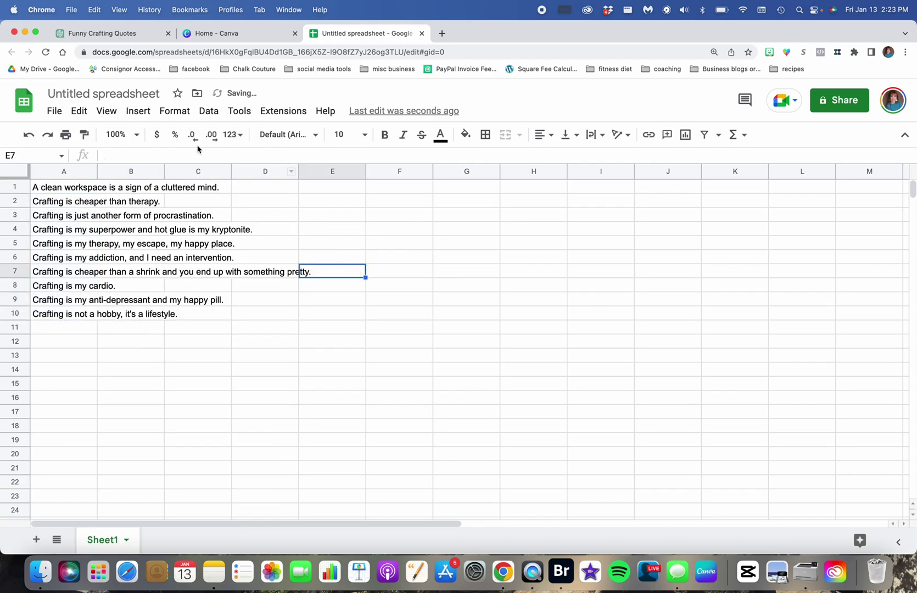
- Rename the spreadsheet to 'funny crafting quotes'
click(100, 95)
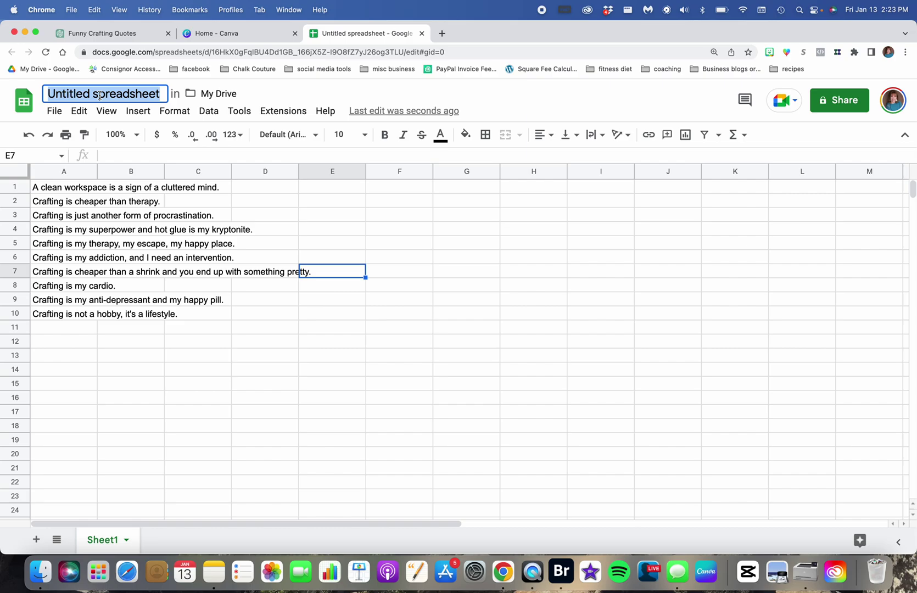
text(funny )
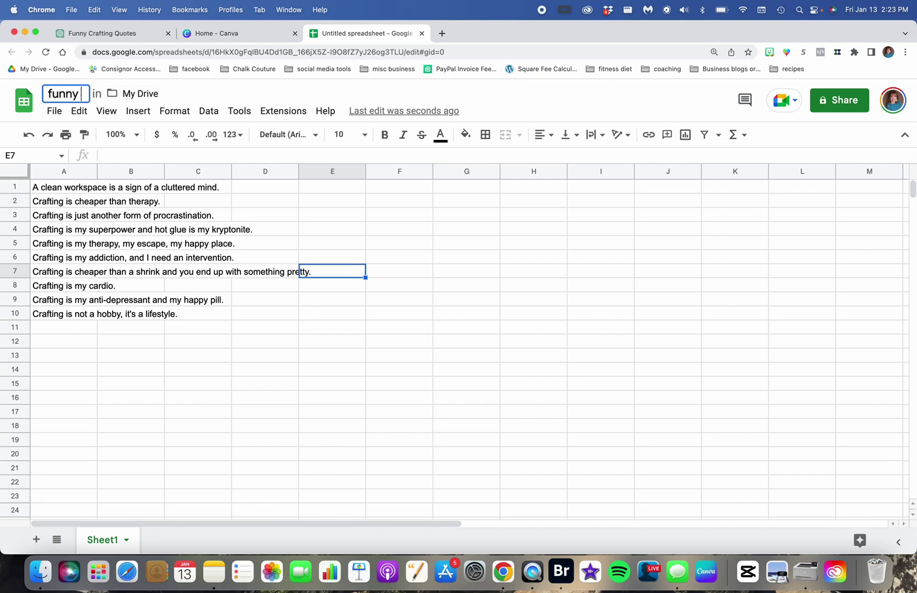
text(crafti)
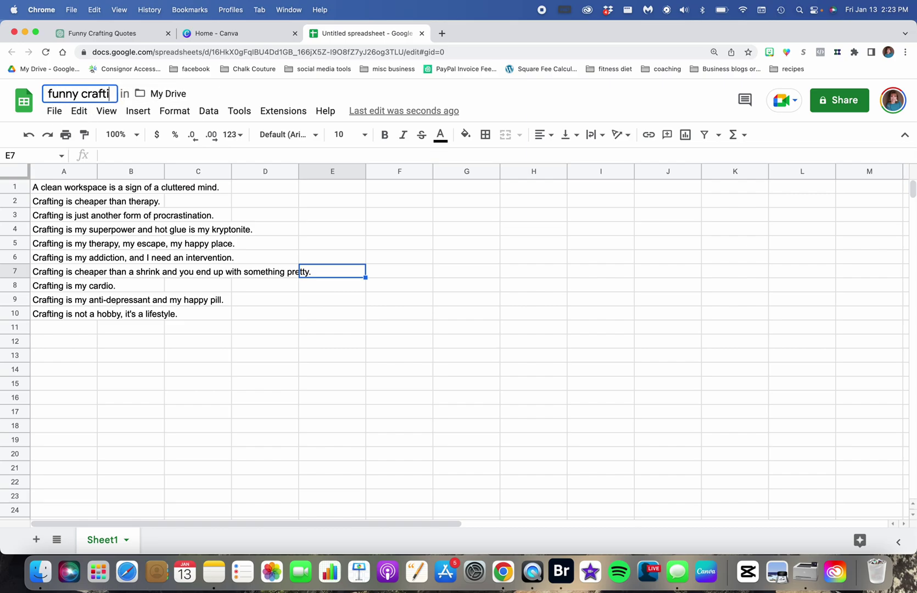
text(ng quotes)
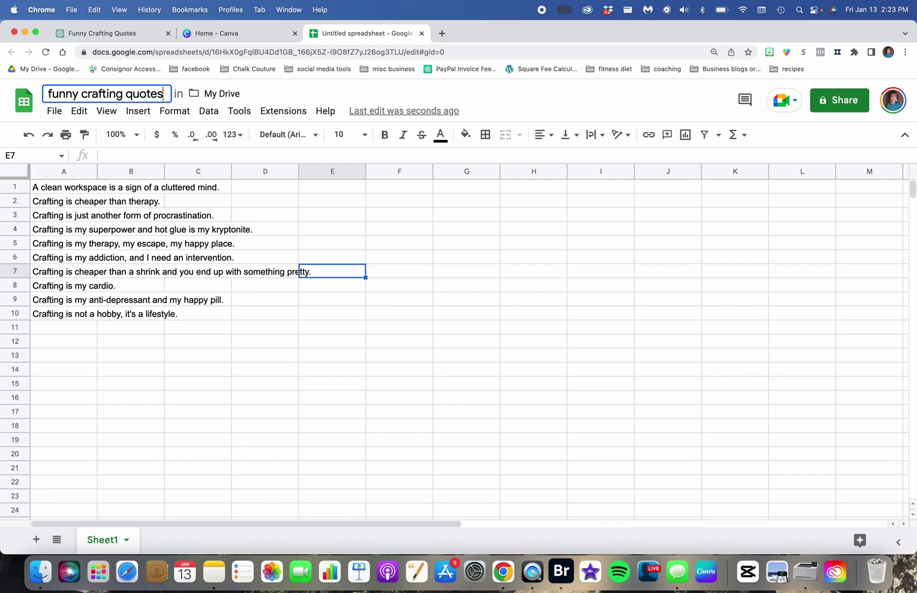
click(278, 201)
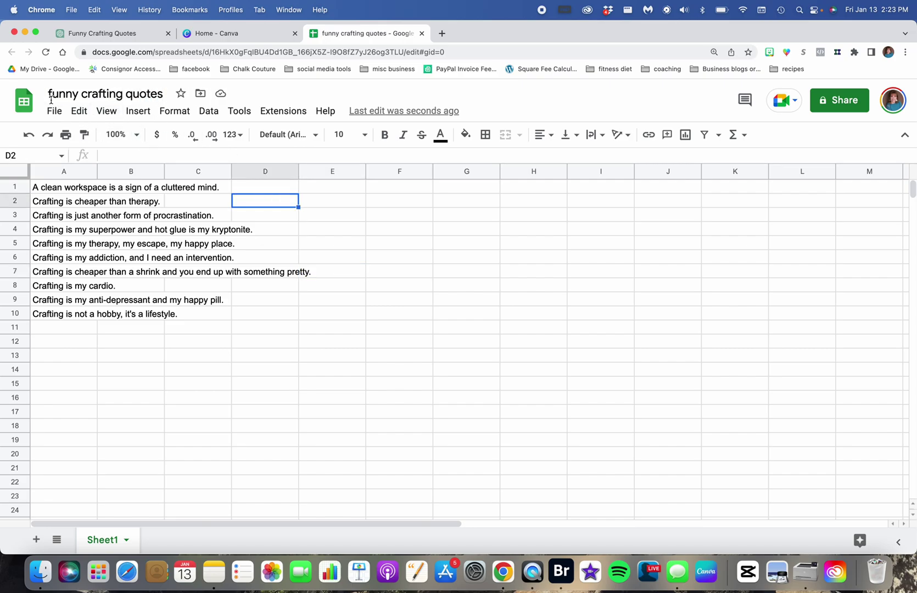
- Download the spreadsheet as a Comma Separated Values (.csv) file
click(53, 115)
click(53, 115)
click(52, 115)
mouse_move(91, 276)
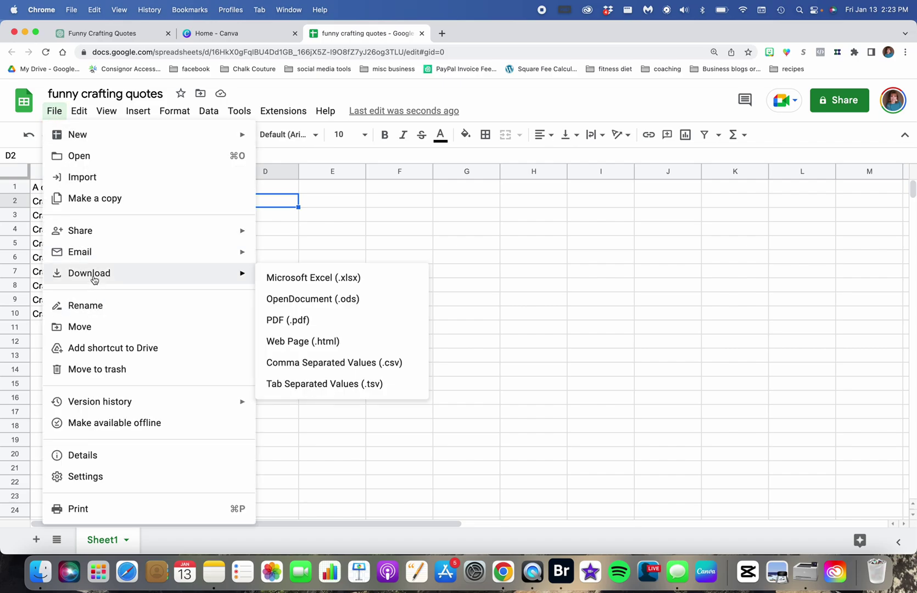
click(323, 362)
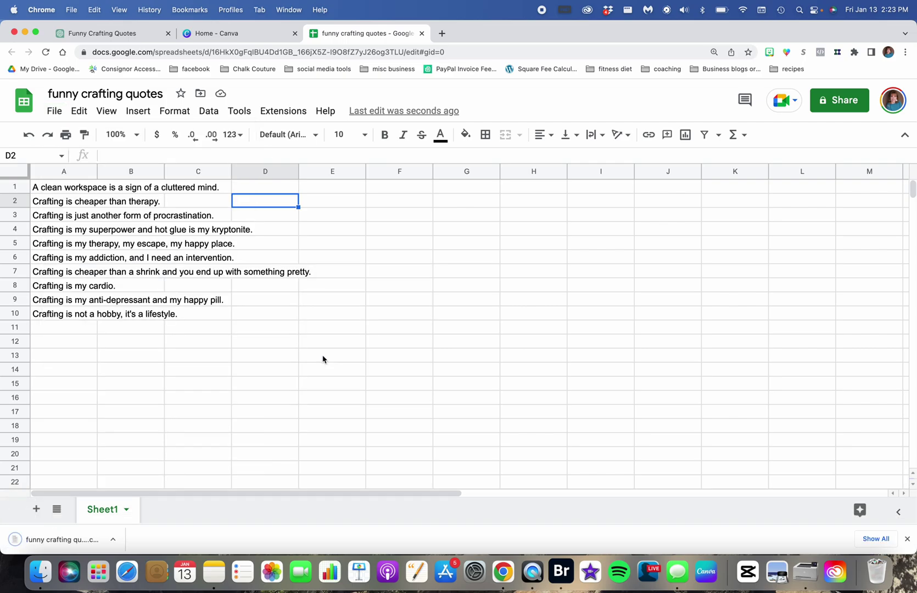
- Create a landscape Facebook post using the watercolour 'We Are Open Today' template
click(242, 31)
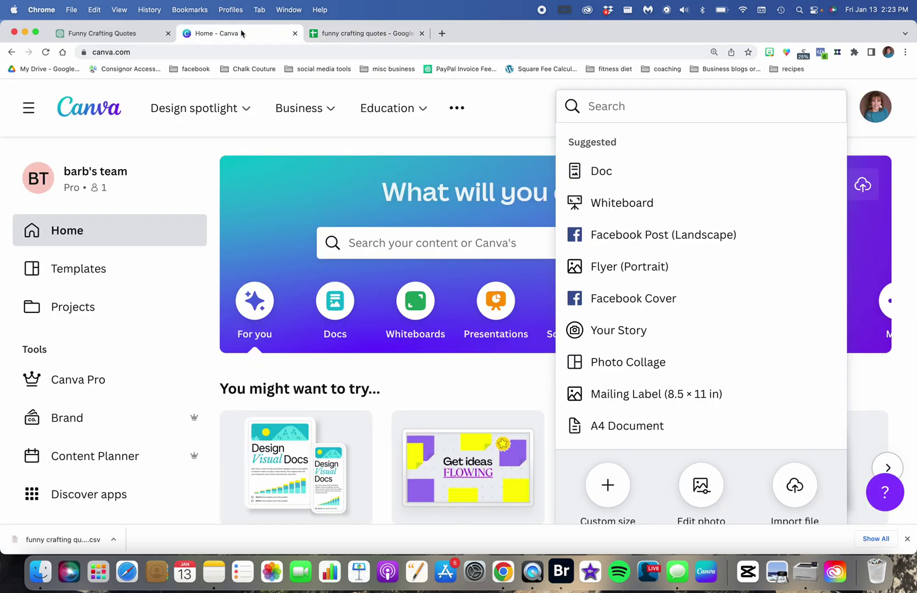
click(637, 235)
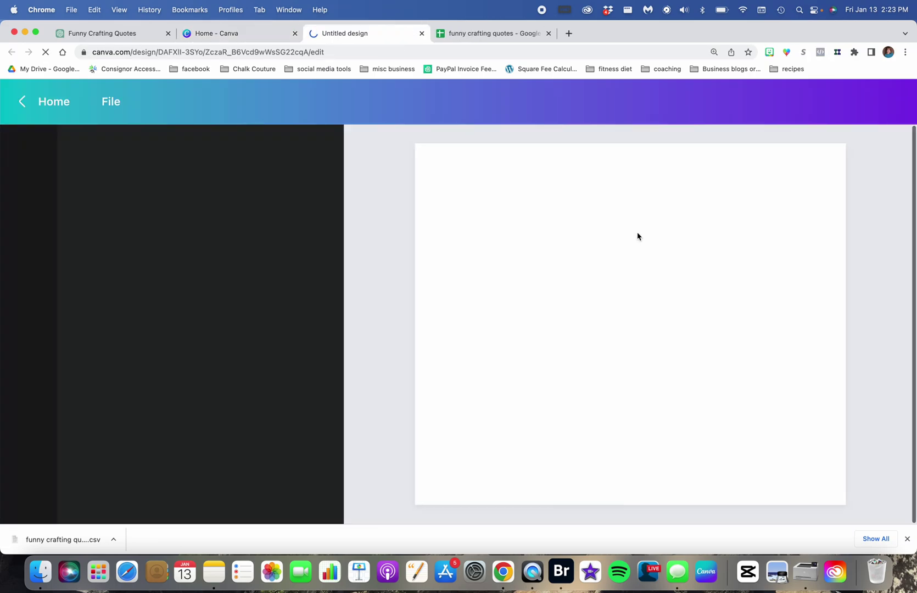
scroll(279, 376, down, 2)
scroll(280, 375, down, 6)
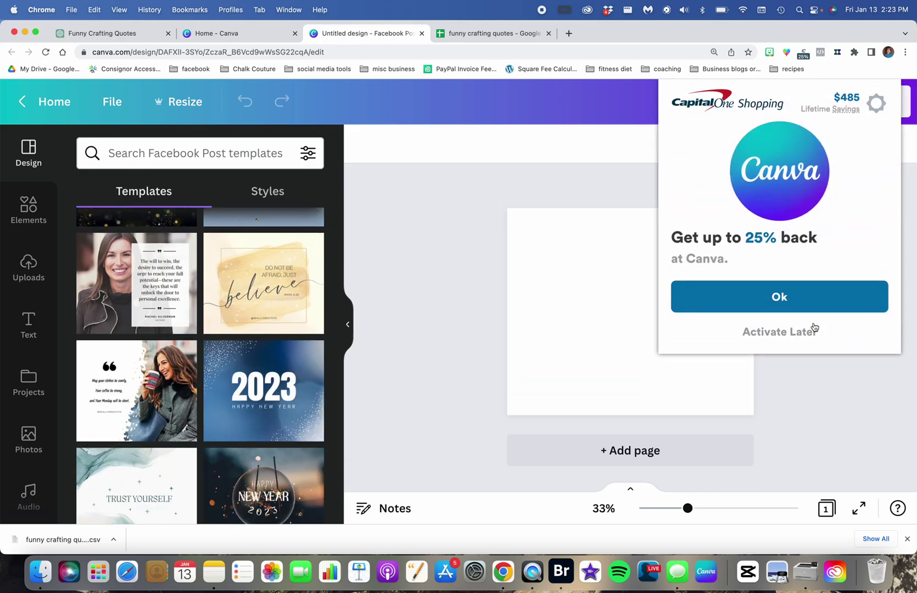
click(809, 331)
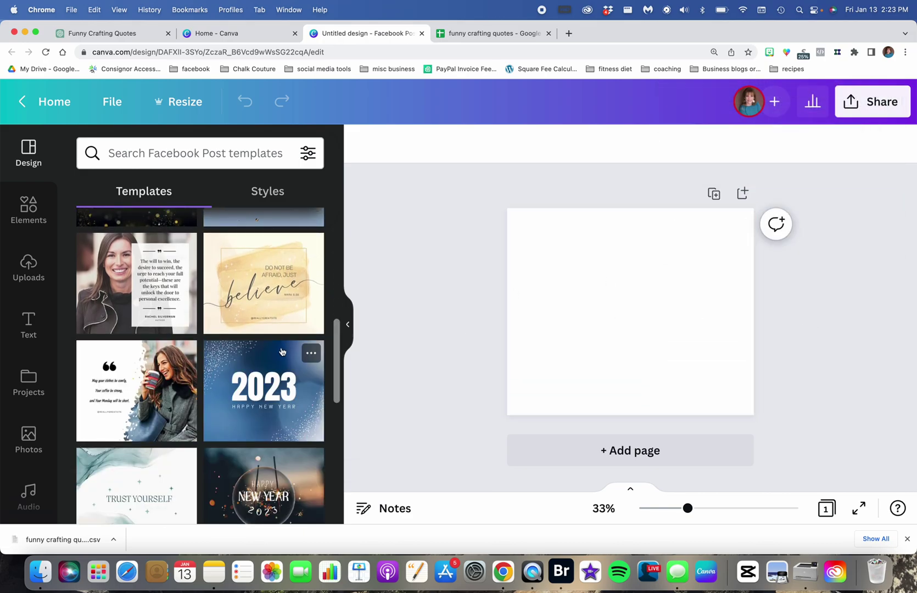
scroll(281, 352, up, 1)
scroll(281, 352, down, 7)
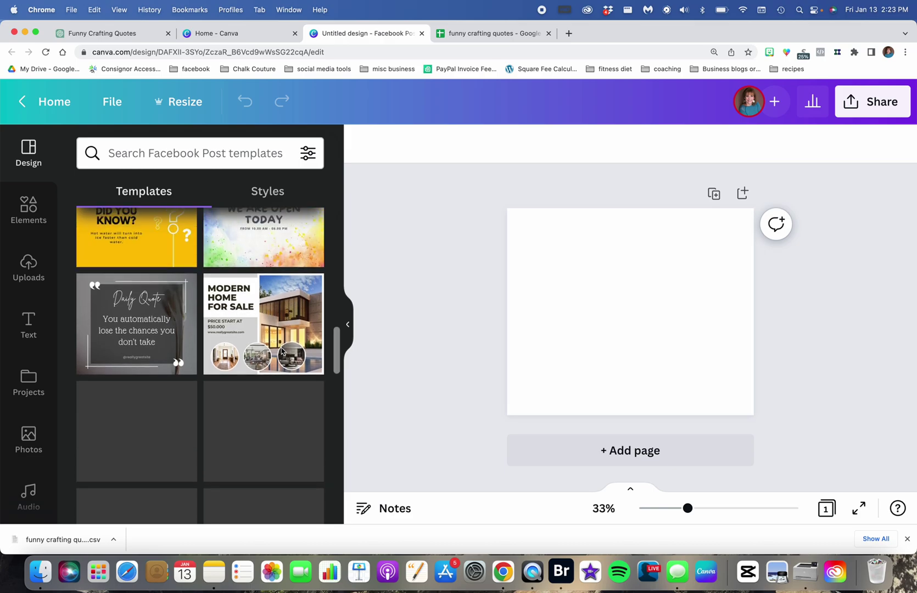
scroll(281, 351, up, 3)
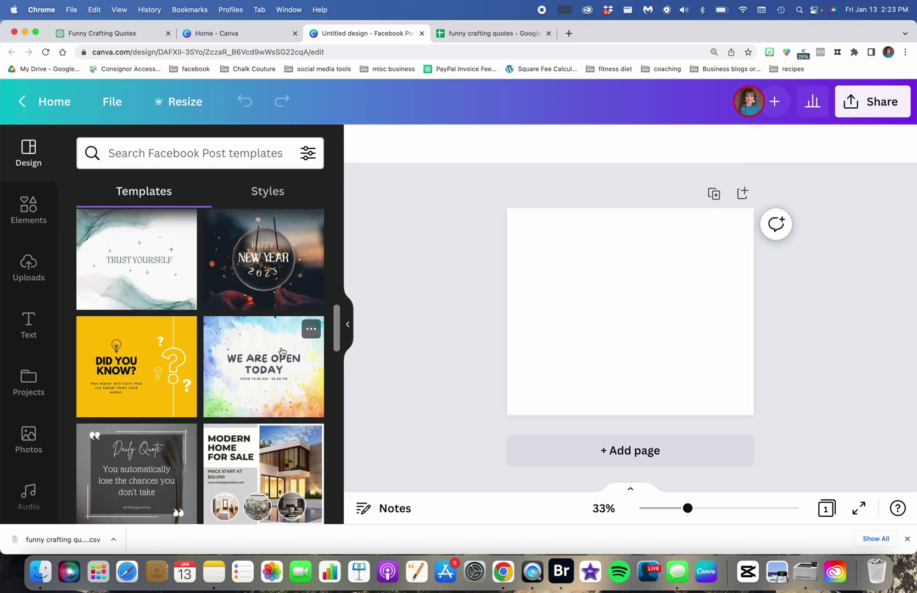
click(296, 380)
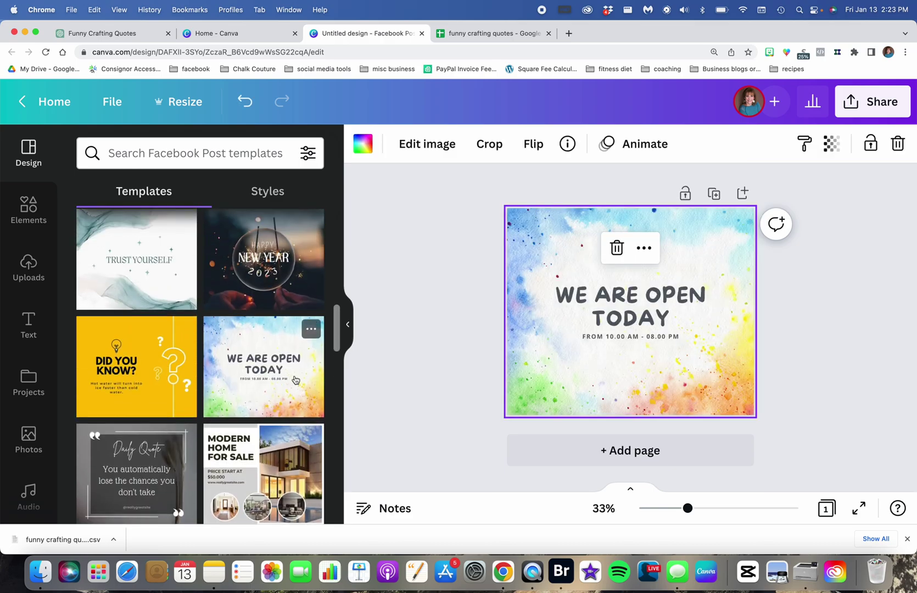
- Delete the 'FROM 10.00 AM - 08.00 PM' subtitle so only the headline remains
click(669, 338)
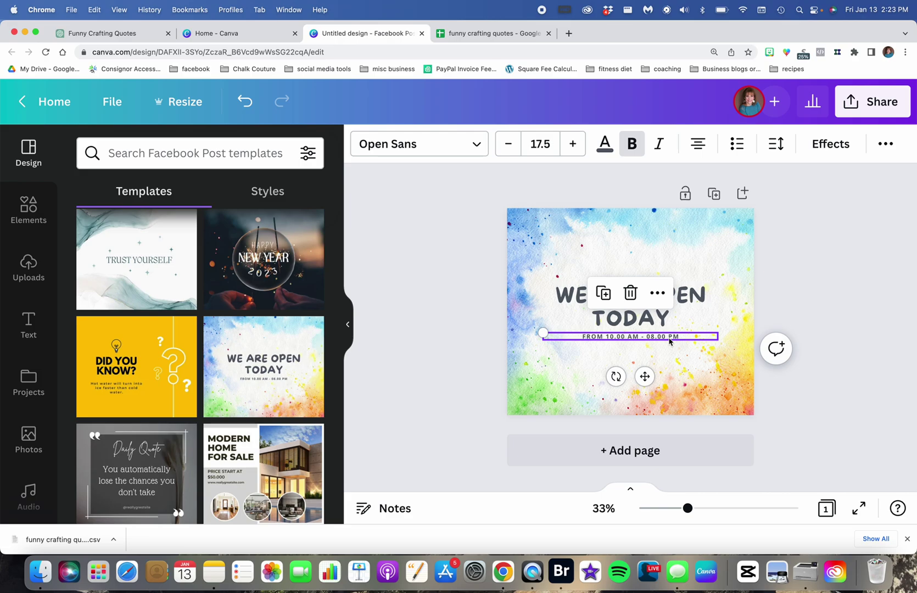
drag(669, 340, 664, 255)
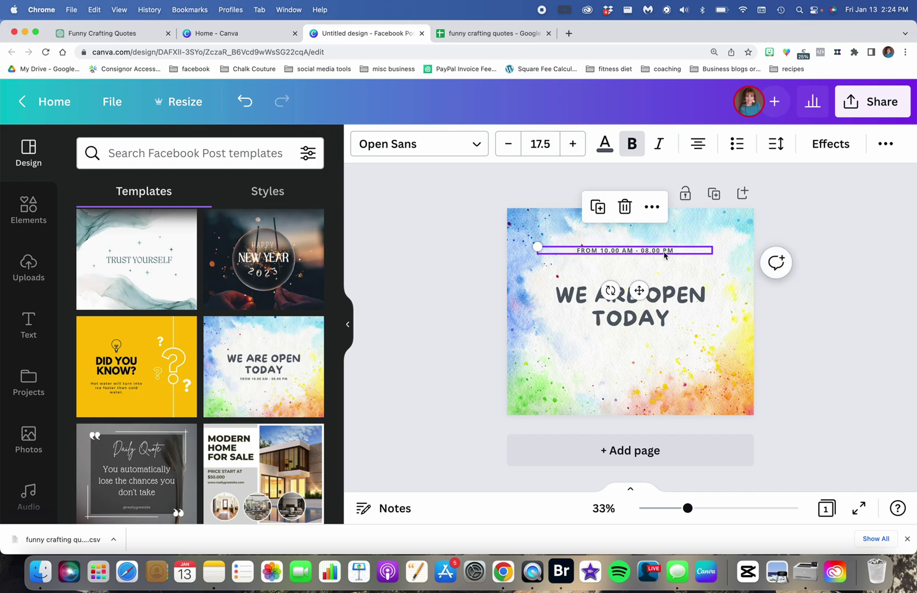
key(BackSpace)
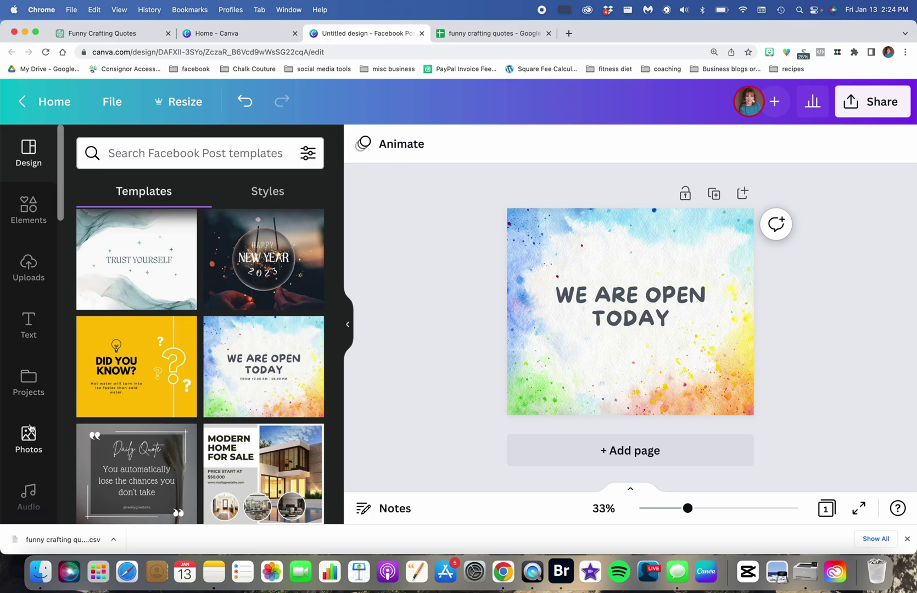
- Open Bulk create from Apps and upload the funny crafting quotes CSV from Downloads
scroll(30, 428, down, 2)
scroll(30, 428, down, 10)
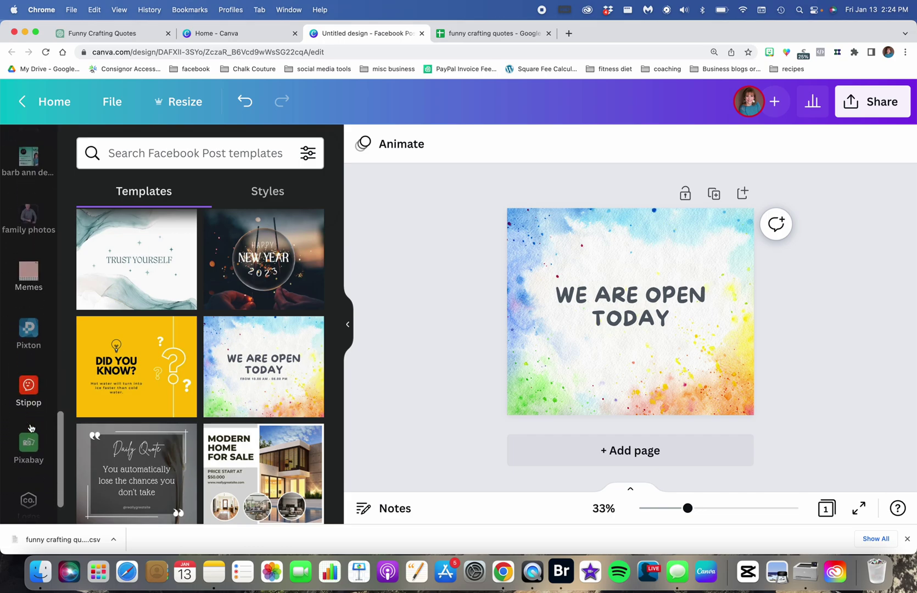
click(27, 497)
scroll(206, 482, down, 5)
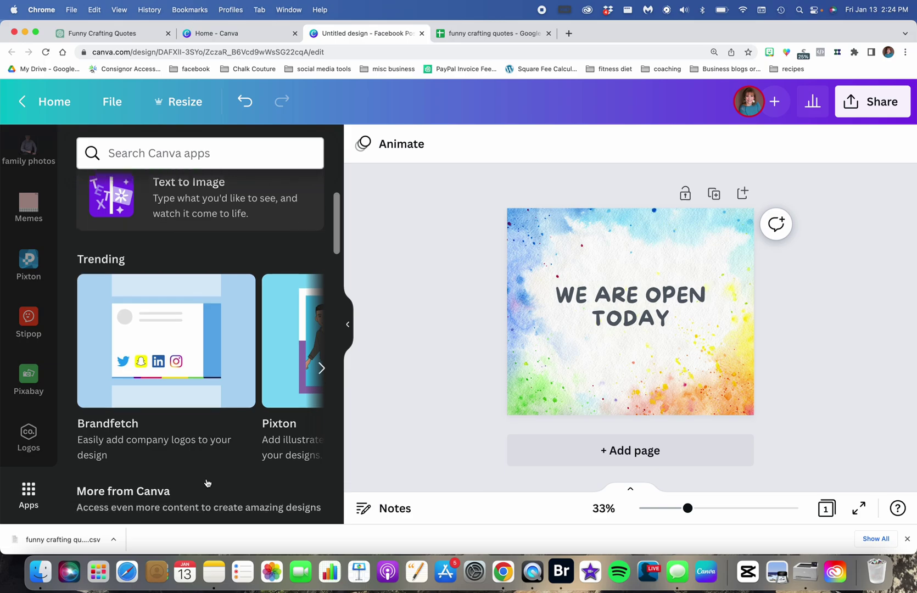
scroll(207, 482, down, 2)
click(303, 352)
click(907, 539)
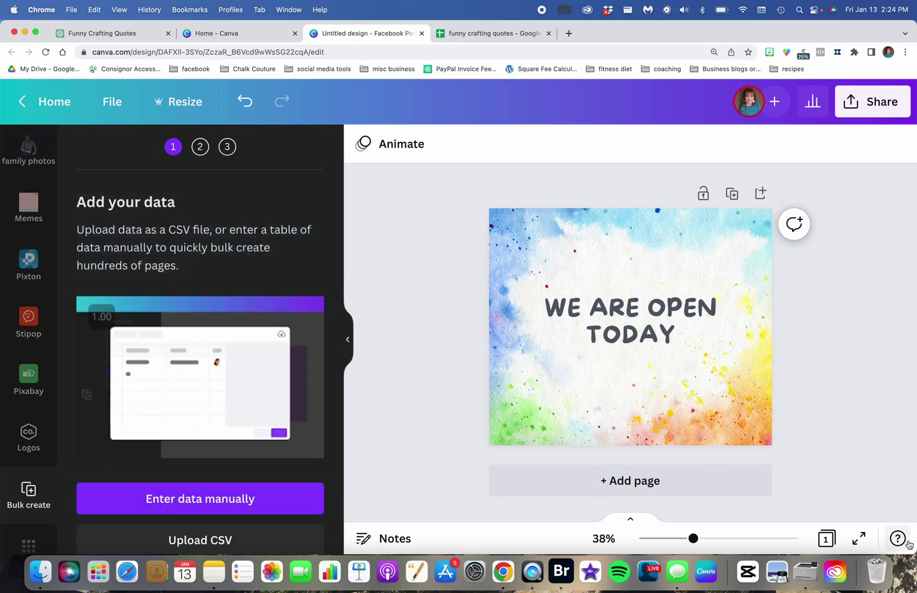
click(225, 538)
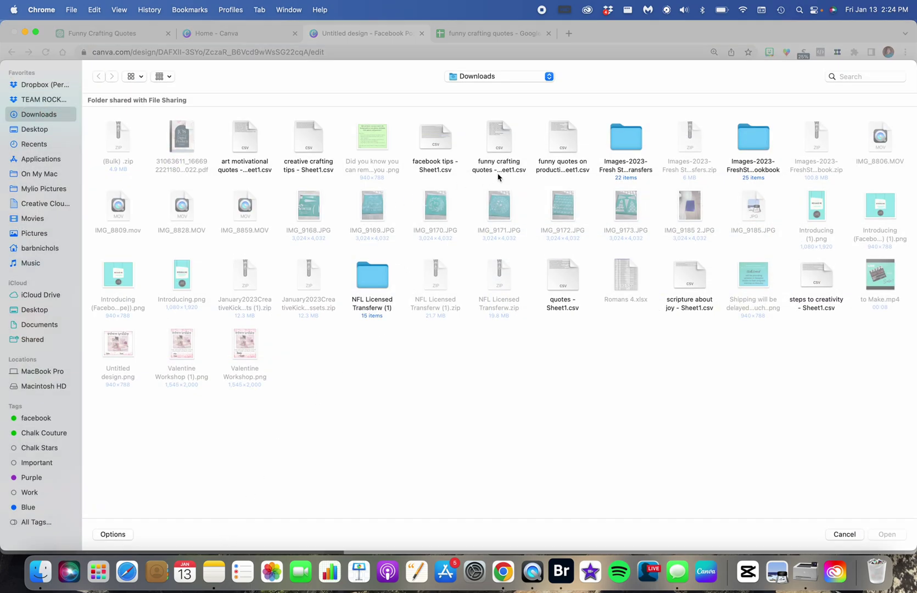
click(504, 139)
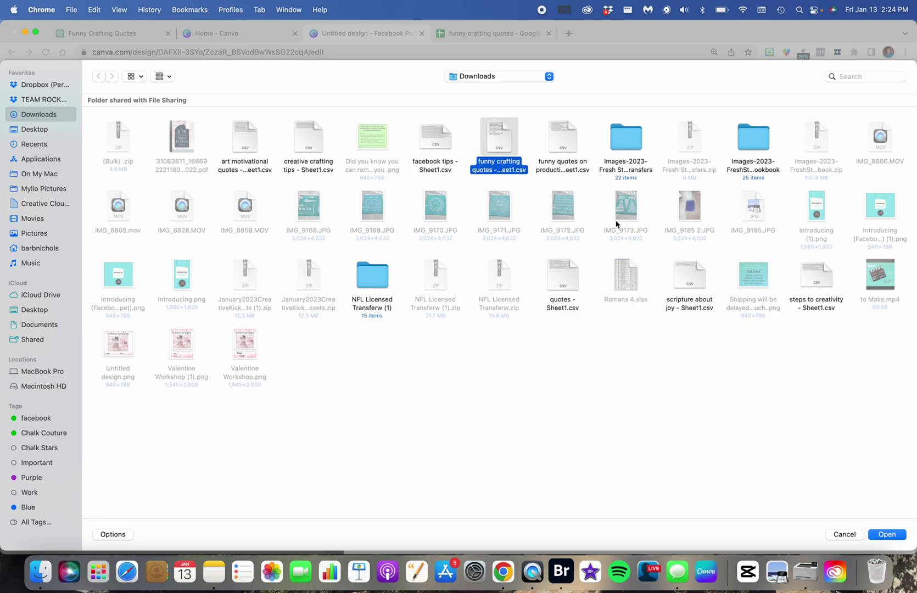
click(889, 534)
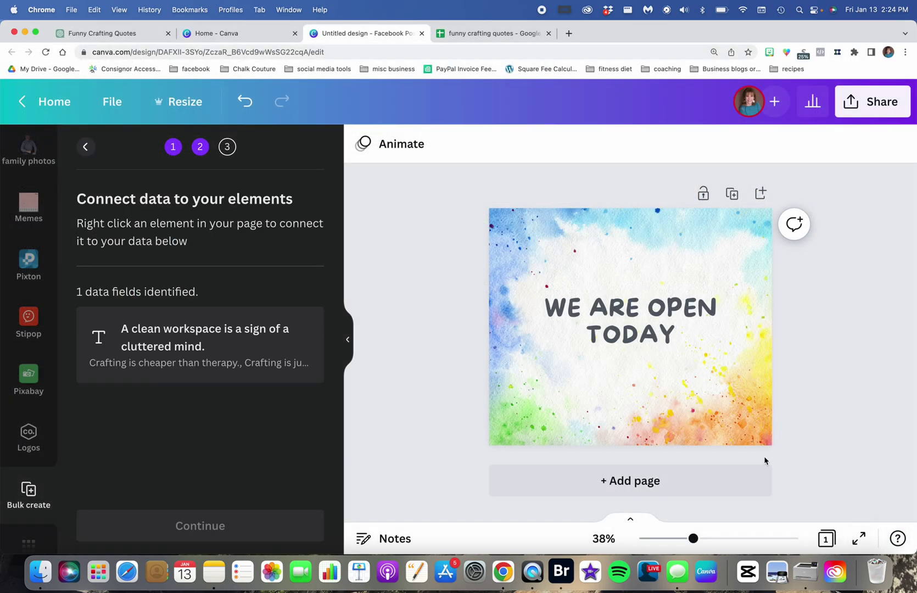
- Connect the headline text box to the quote data field and generate the 9 quote pages
right_click(649, 338)
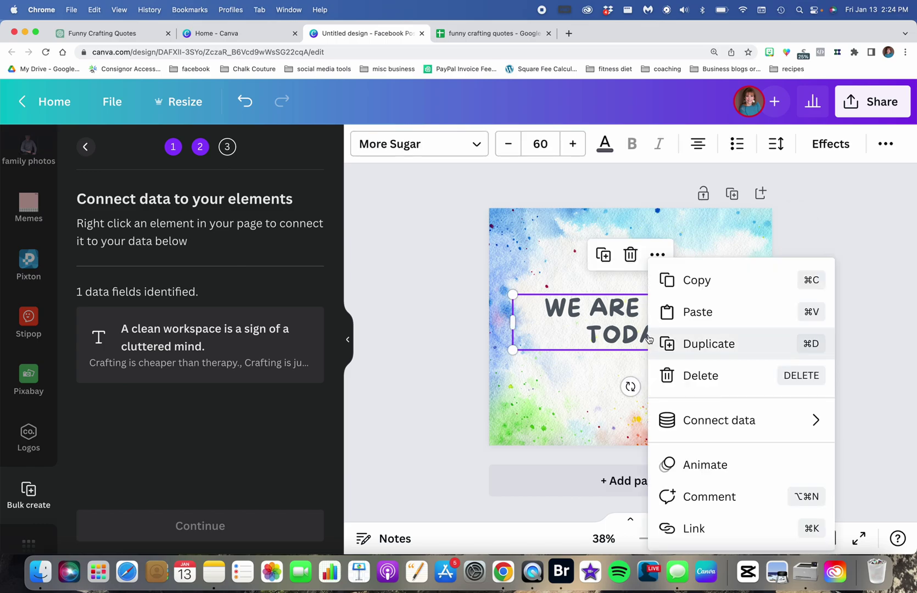
mouse_move(694, 429)
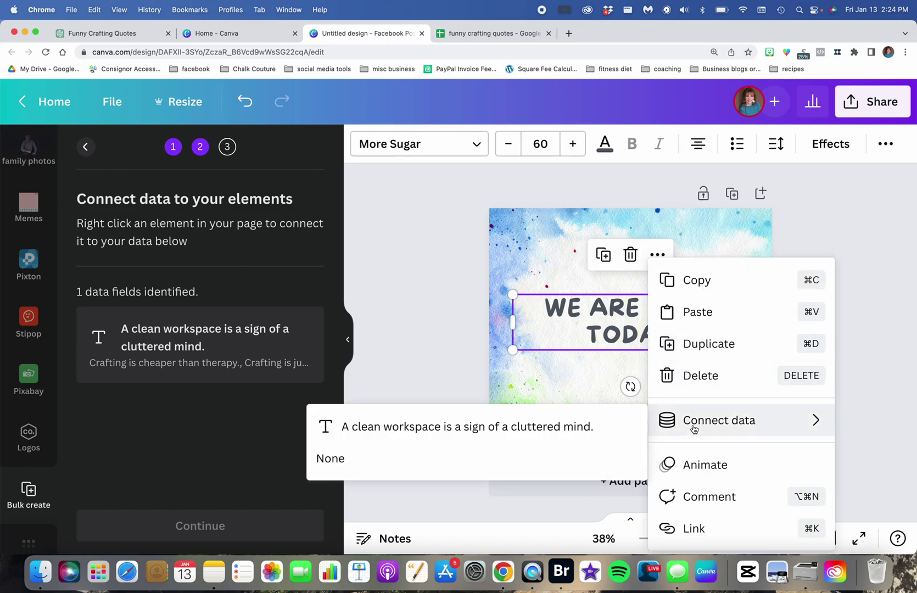
click(567, 431)
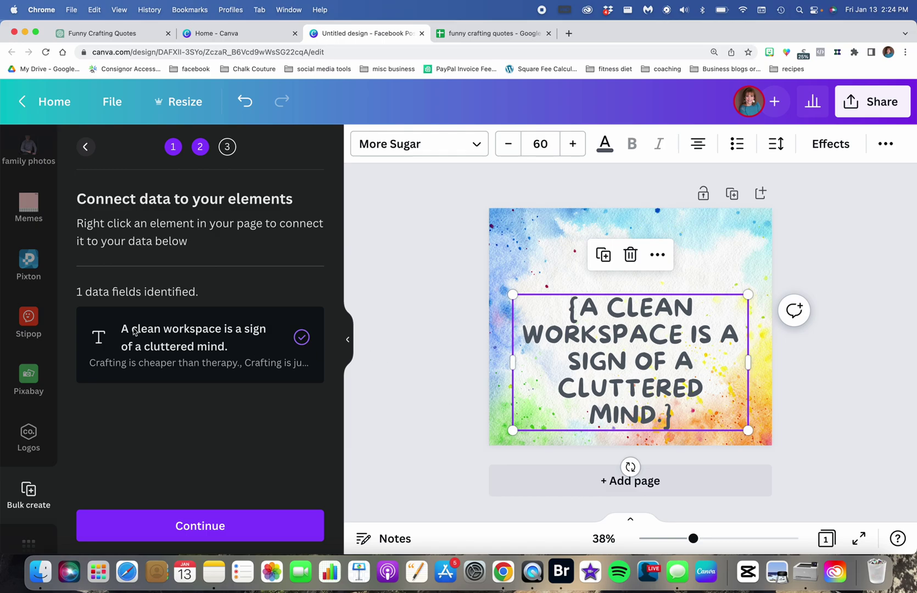
click(196, 525)
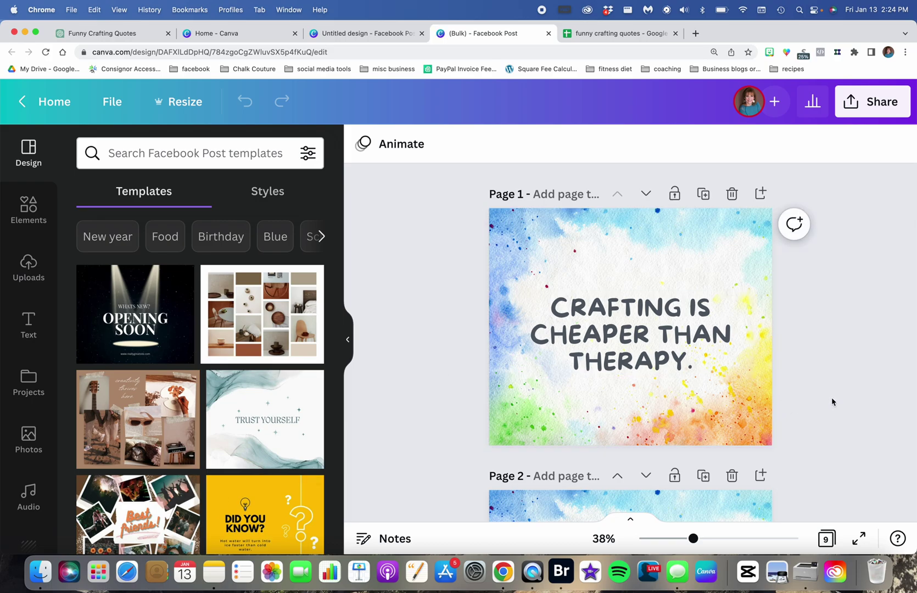
- Narrow page 2's quote box, set font size 55 and line spacing 1.7, and nudge it up
scroll(831, 402, down, 5)
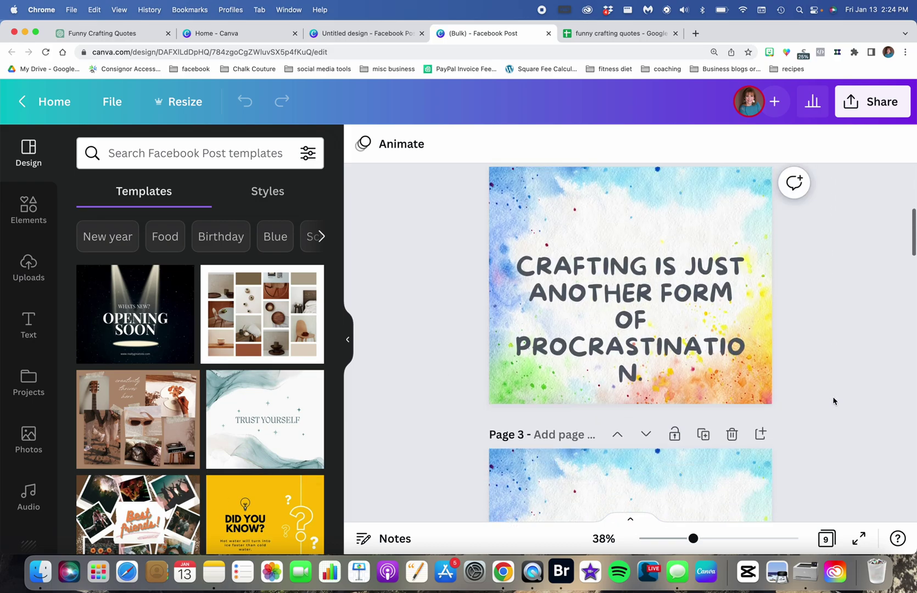
click(745, 326)
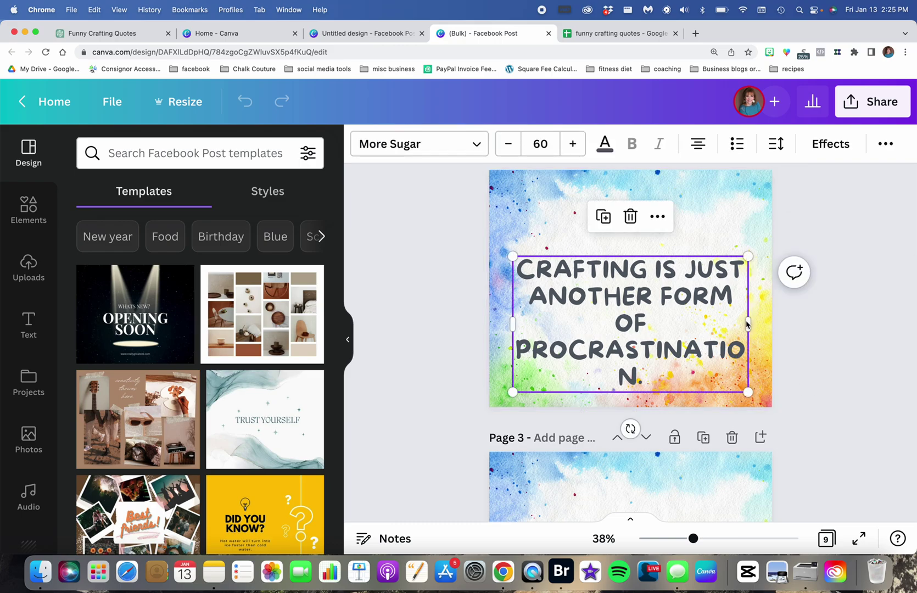
mouse_move(748, 323)
mouse_down()
mouse_move(703, 329)
mouse_move(748, 326)
mouse_up()
click(508, 144)
click(508, 144)
click(508, 144)
click(508, 144)
click(508, 143)
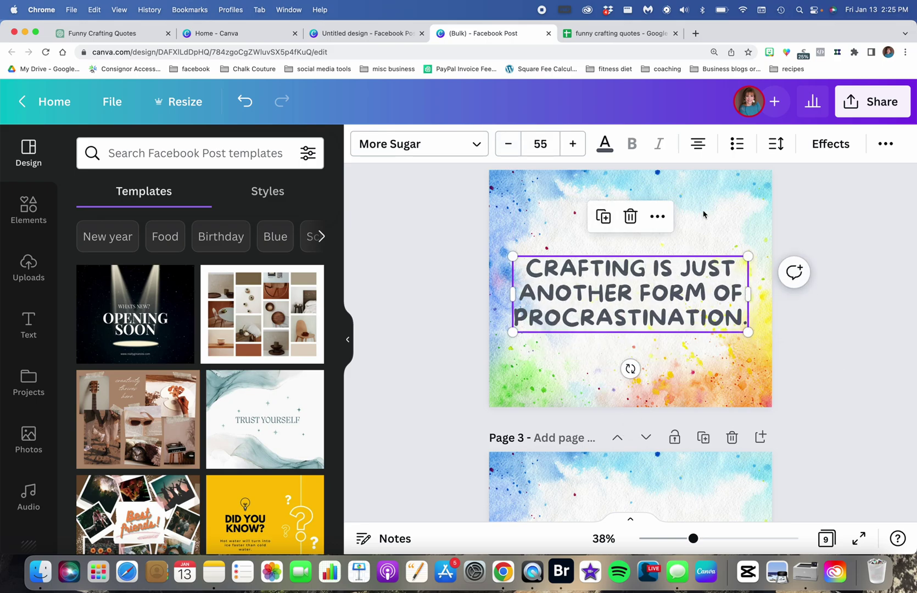
click(777, 146)
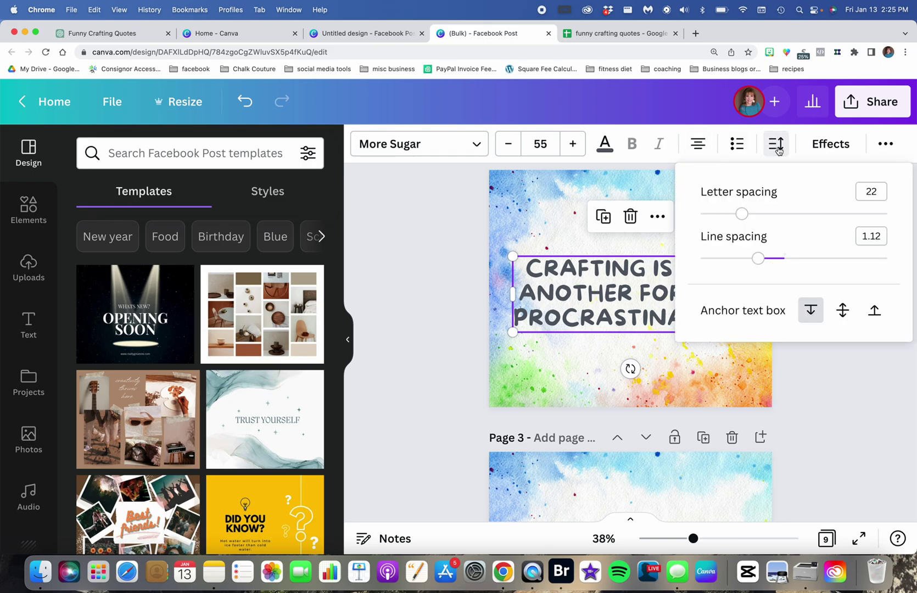
drag(760, 263, 813, 266)
click(826, 386)
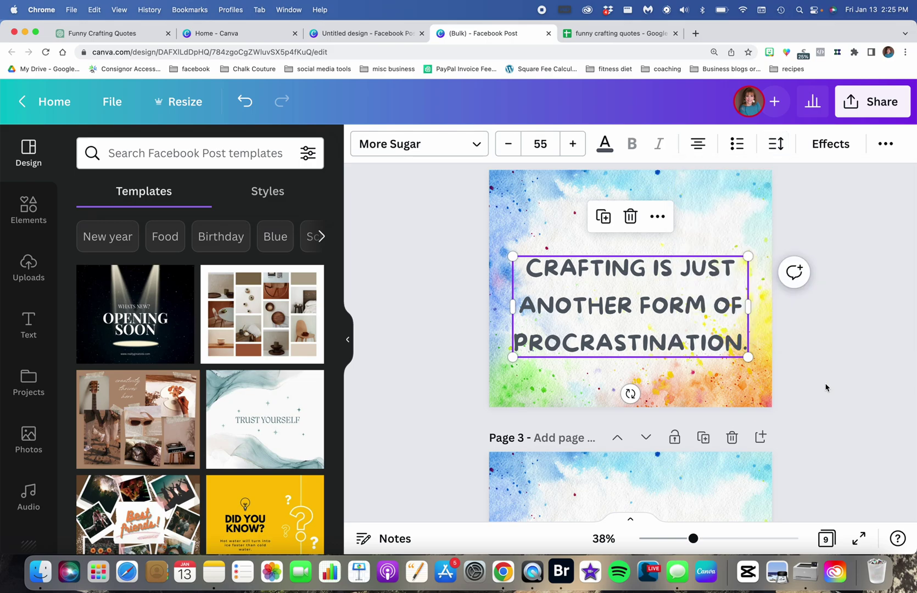
drag(664, 314, 664, 300)
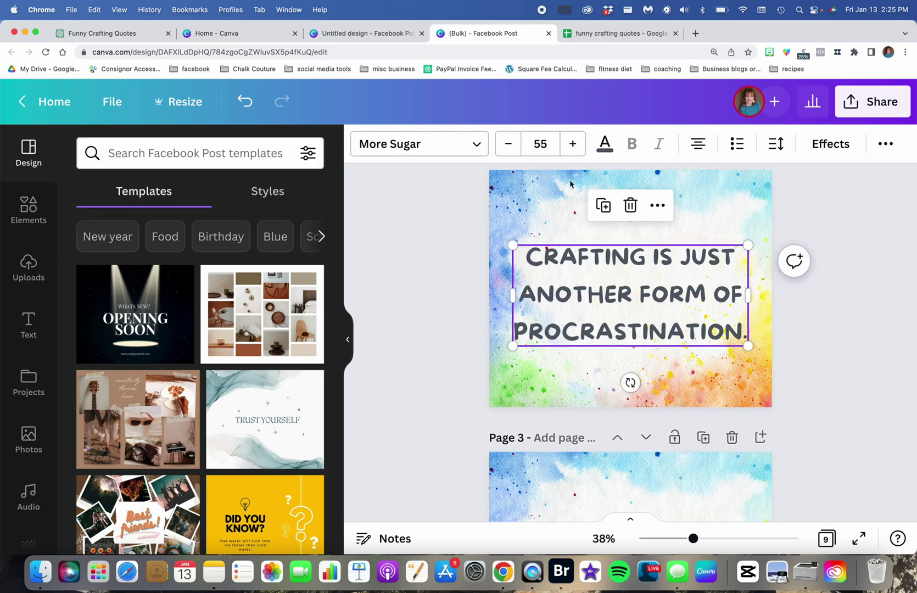
- Change page 2's quote font from More Sugar to Lazydog
click(475, 147)
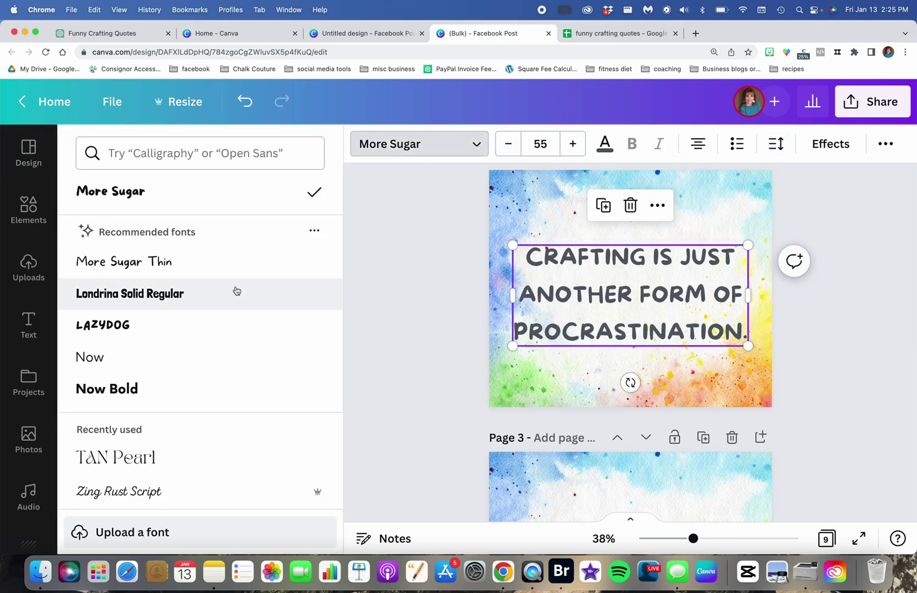
click(182, 327)
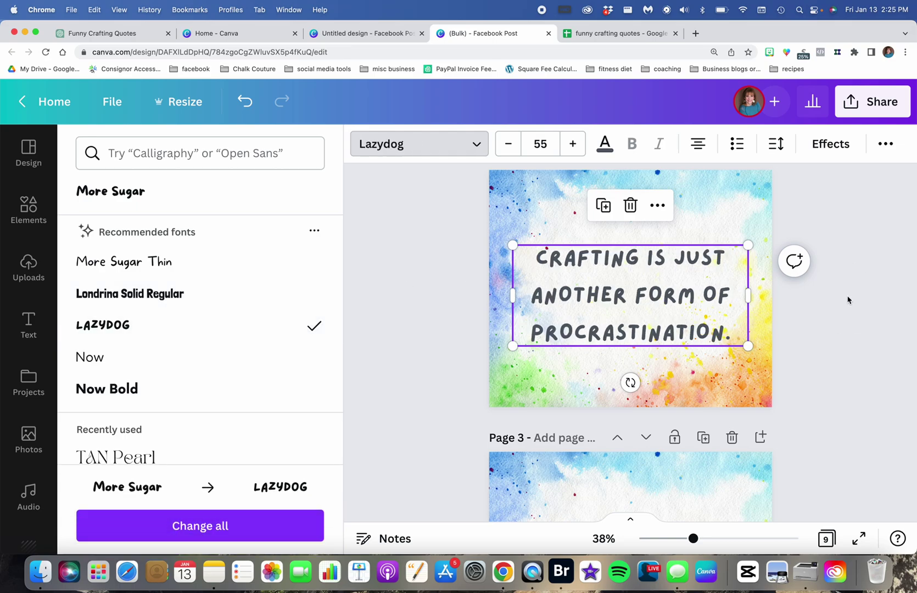
scroll(737, 317, up, 3)
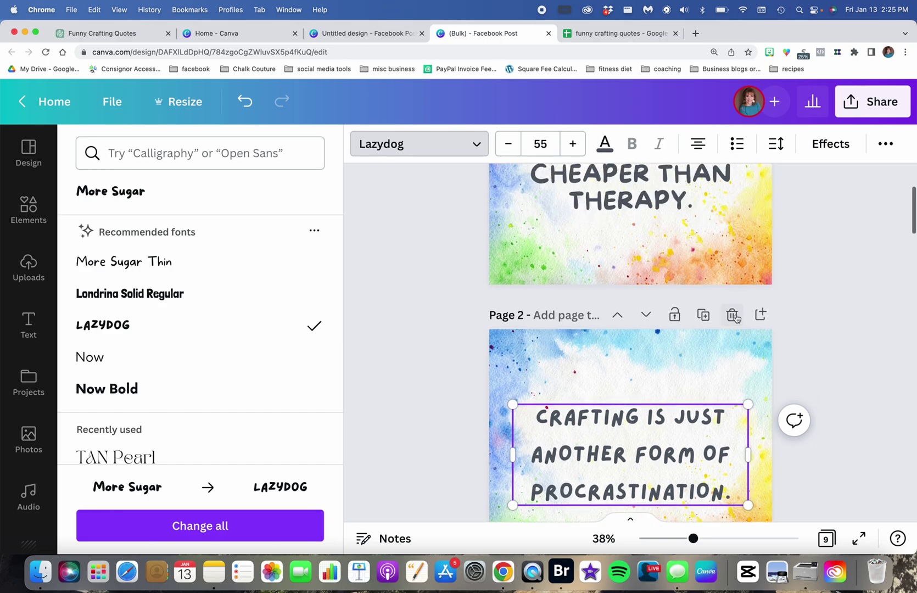
scroll(736, 318, down, 2)
scroll(736, 318, down, 2)
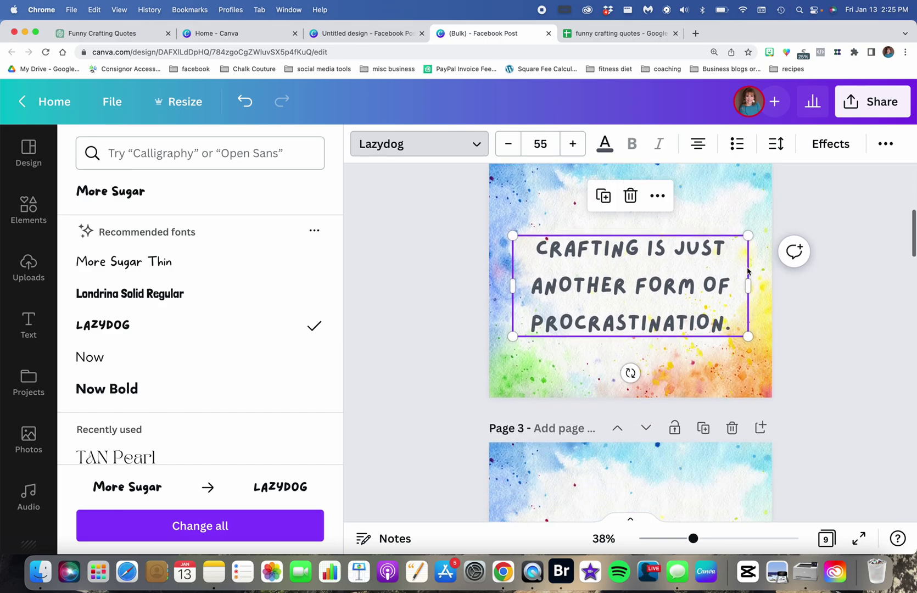
click(746, 205)
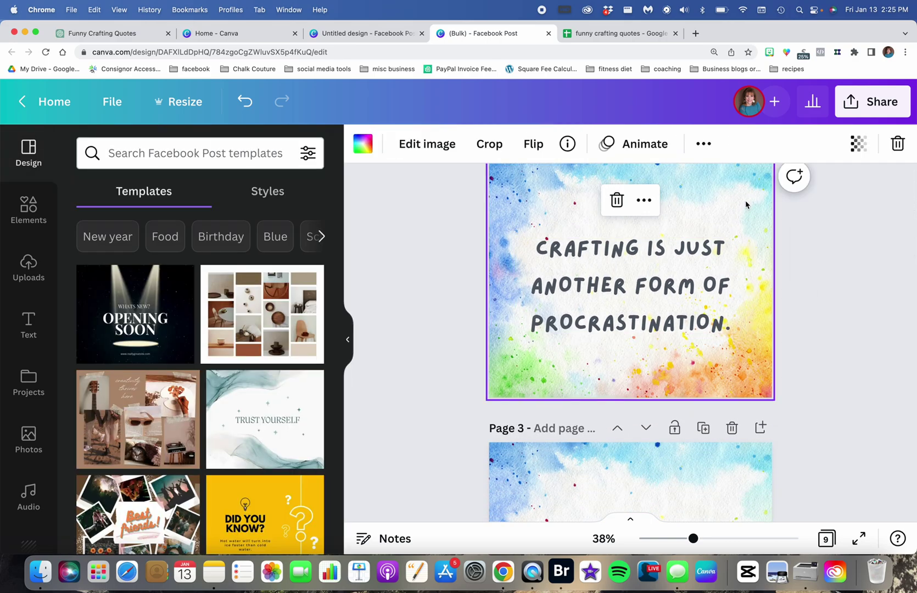
scroll(29, 396, down, 4)
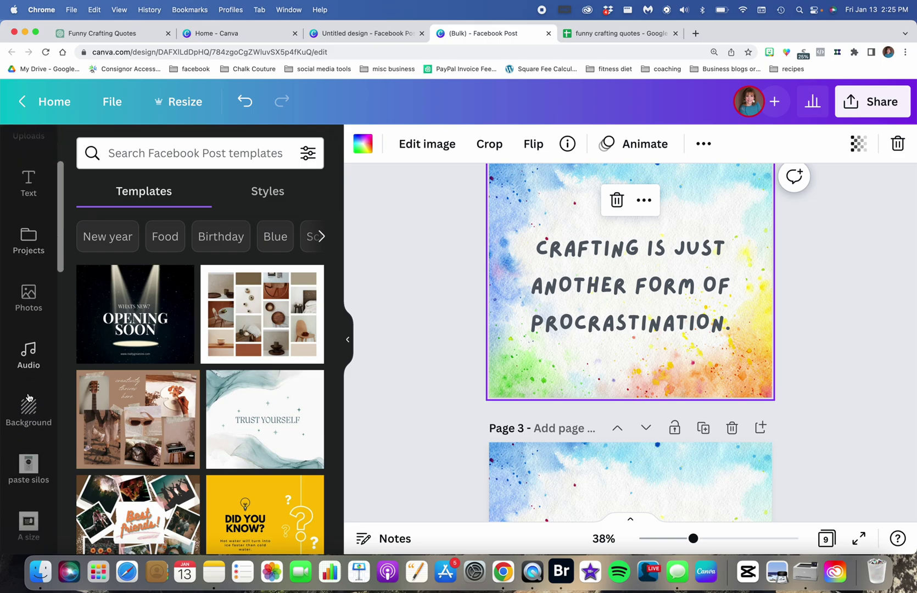
- Apply the blue-to-teal texture from the Nature backgrounds as page 2's background
click(26, 379)
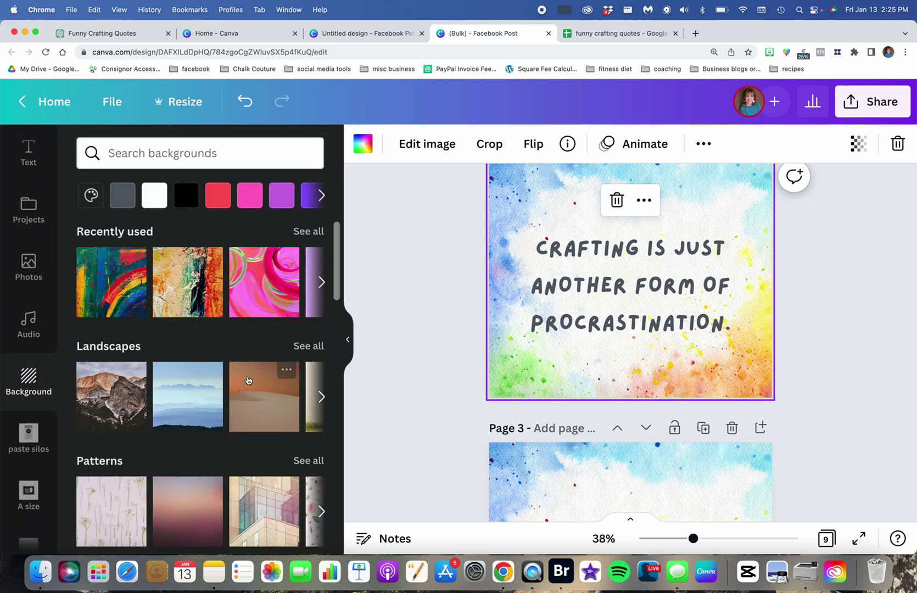
scroll(248, 380, down, 5)
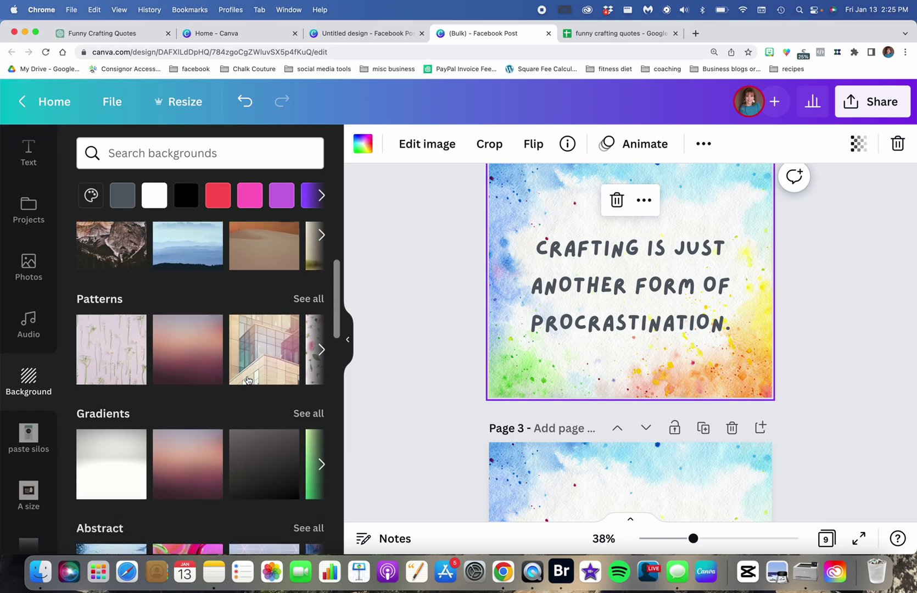
scroll(247, 380, down, 5)
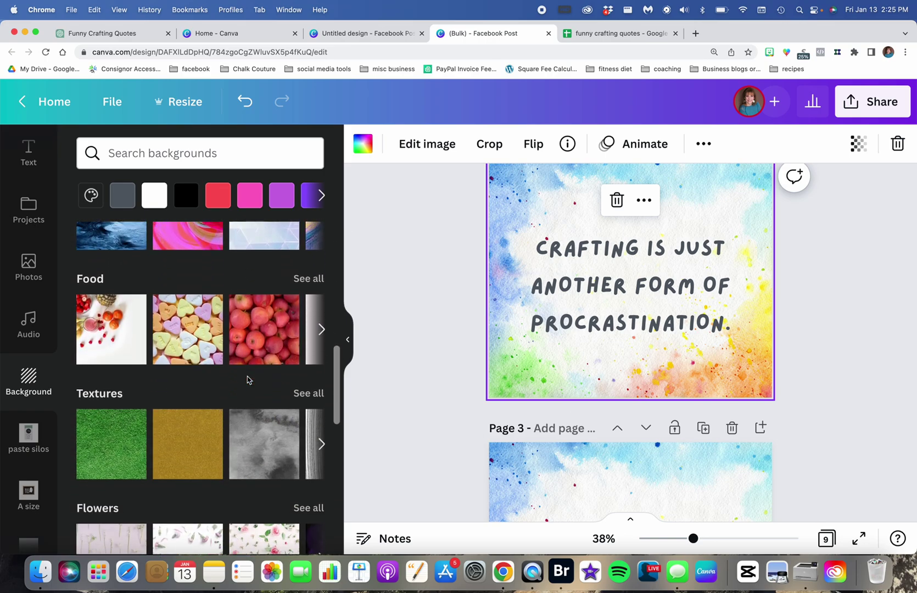
scroll(247, 380, down, 3)
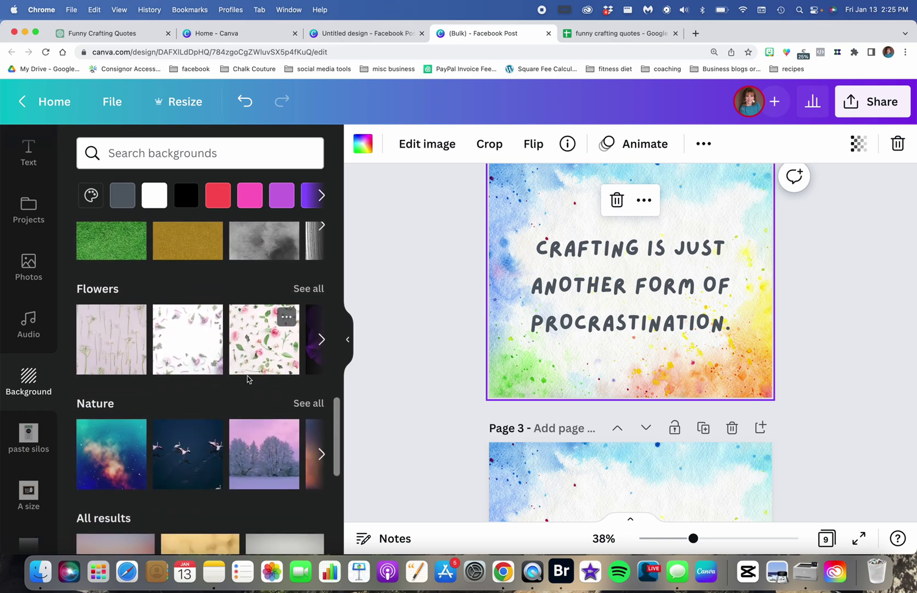
scroll(248, 380, down, 4)
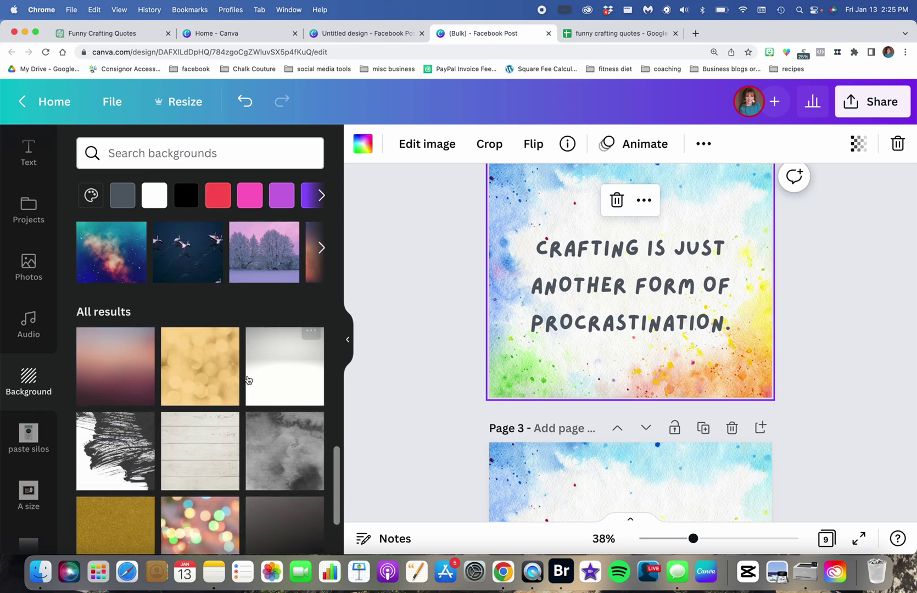
scroll(247, 380, up, 3)
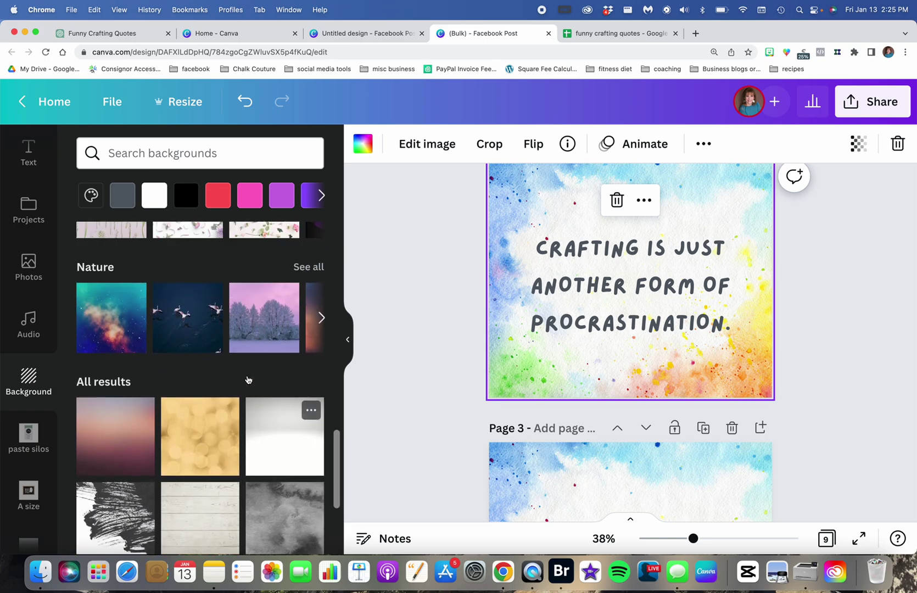
click(308, 316)
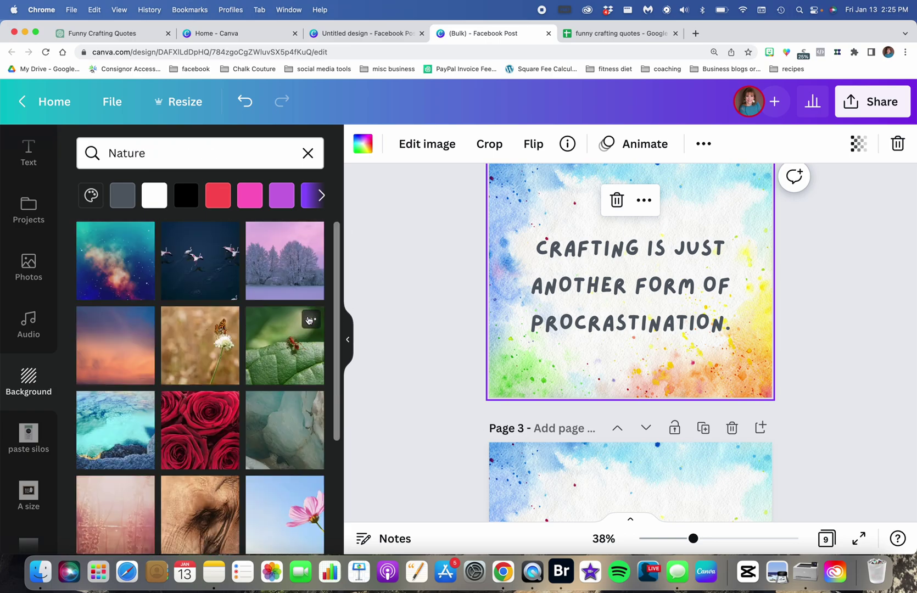
scroll(259, 423, down, 6)
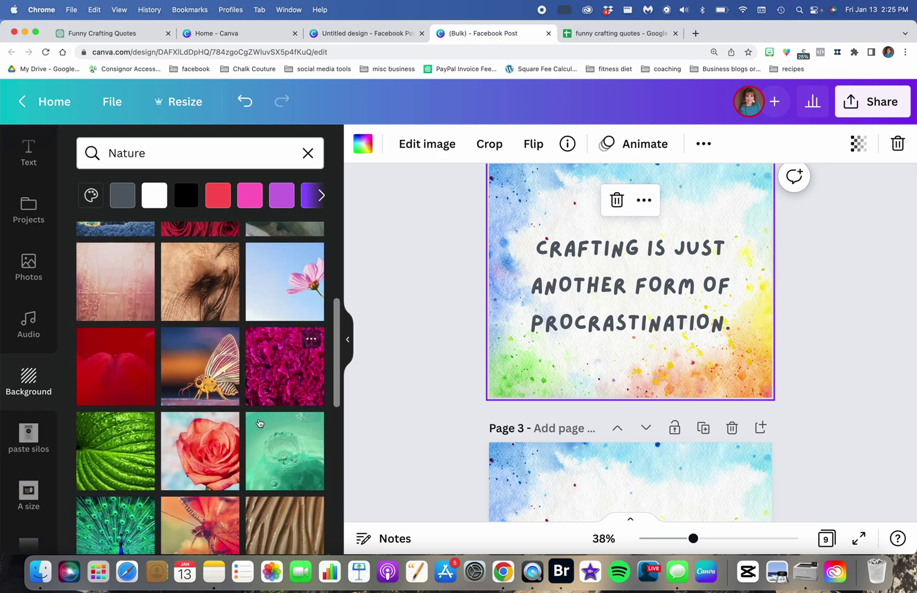
scroll(259, 423, down, 5)
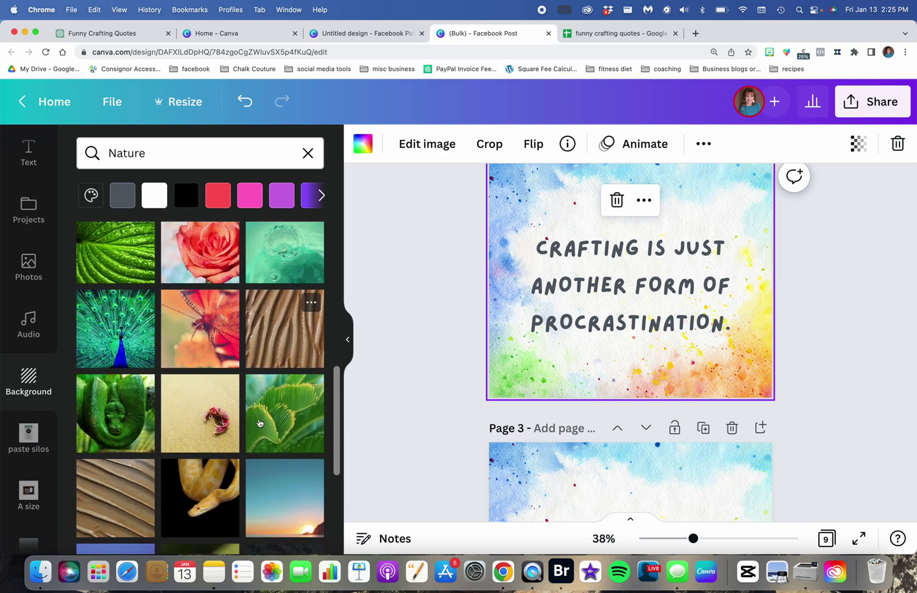
scroll(259, 422, down, 2)
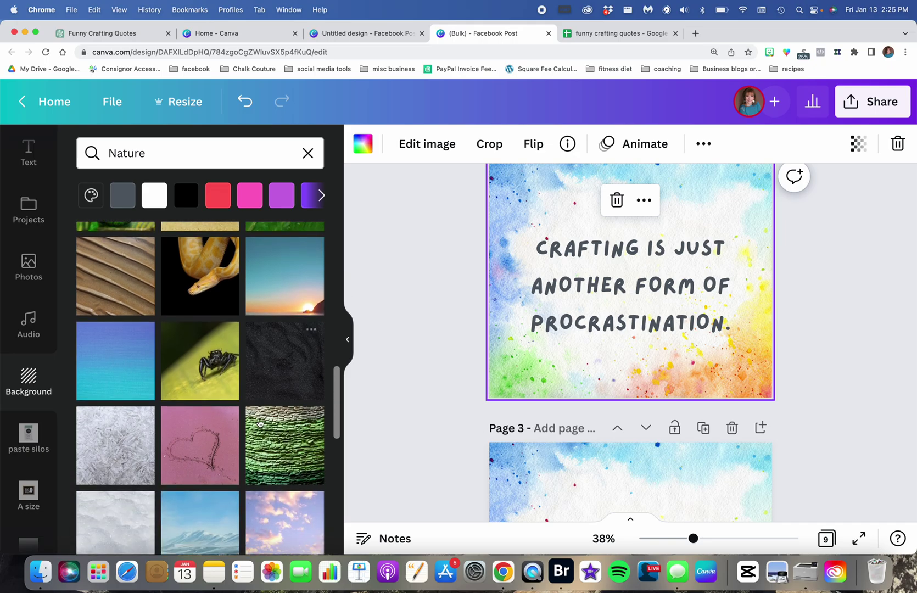
click(121, 375)
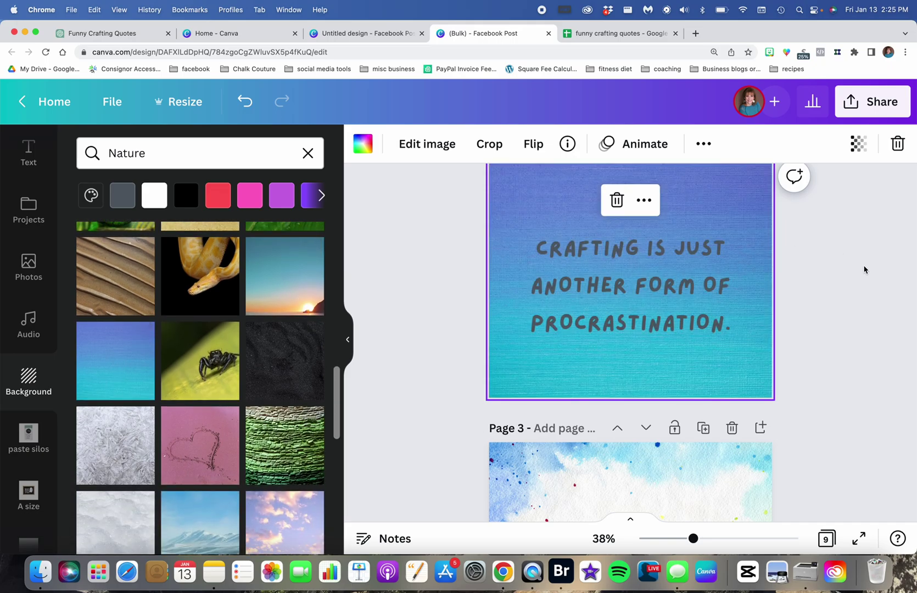
scroll(864, 269, up, 1)
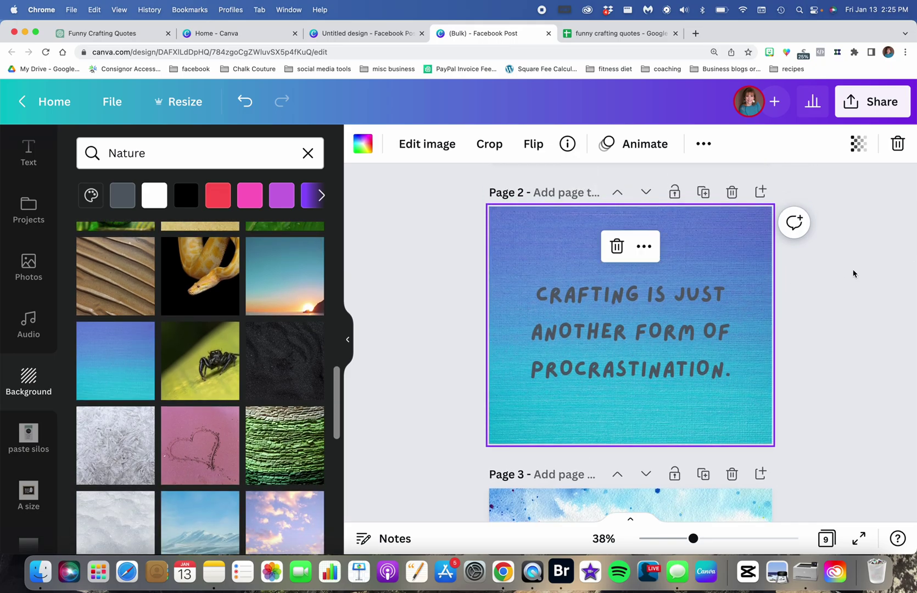
scroll(34, 279, up, 3)
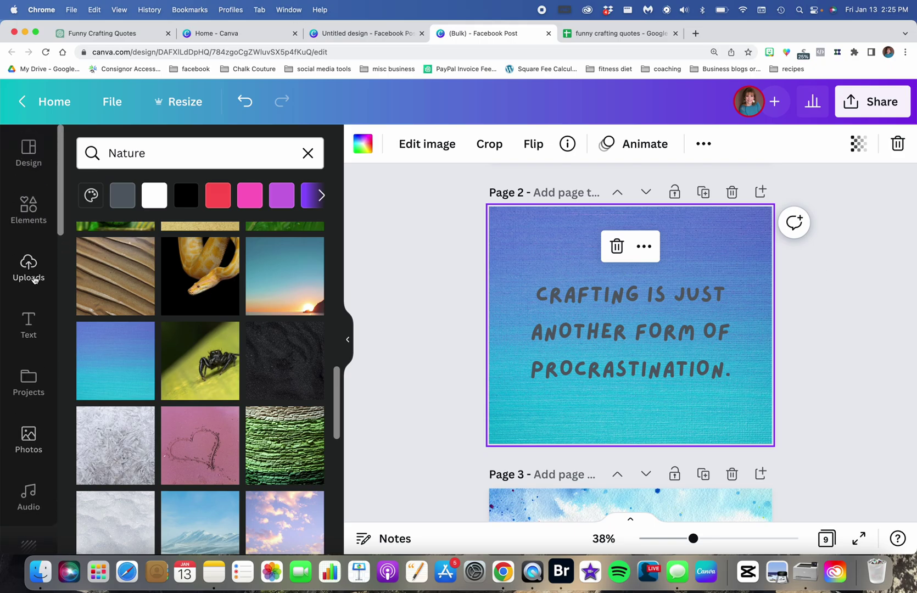
- Add the recently used arrow graphic in white, shrink it, and place it beside CRAFTING
click(32, 217)
click(194, 156)
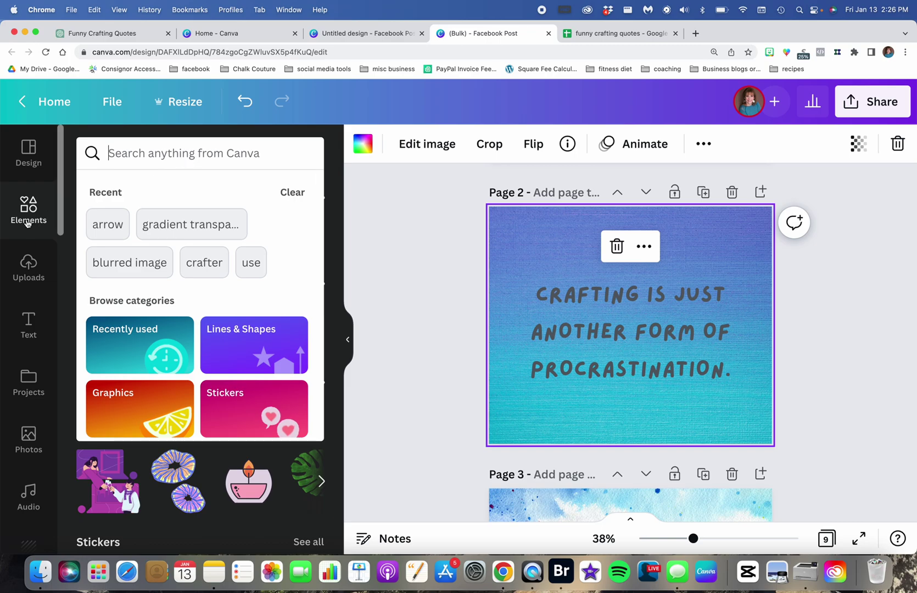
click(39, 237)
click(101, 273)
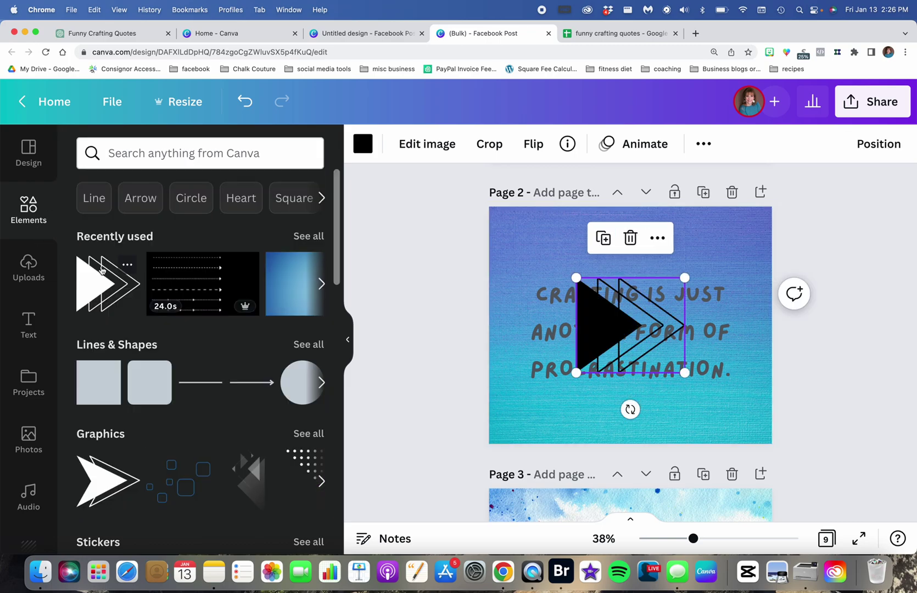
click(370, 151)
click(236, 218)
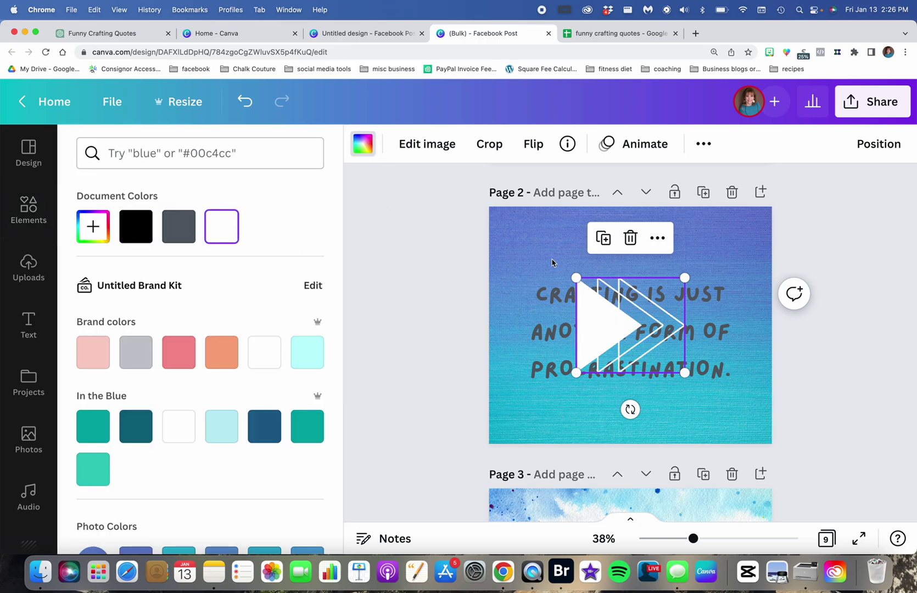
drag(686, 370, 630, 340)
drag(607, 306, 533, 240)
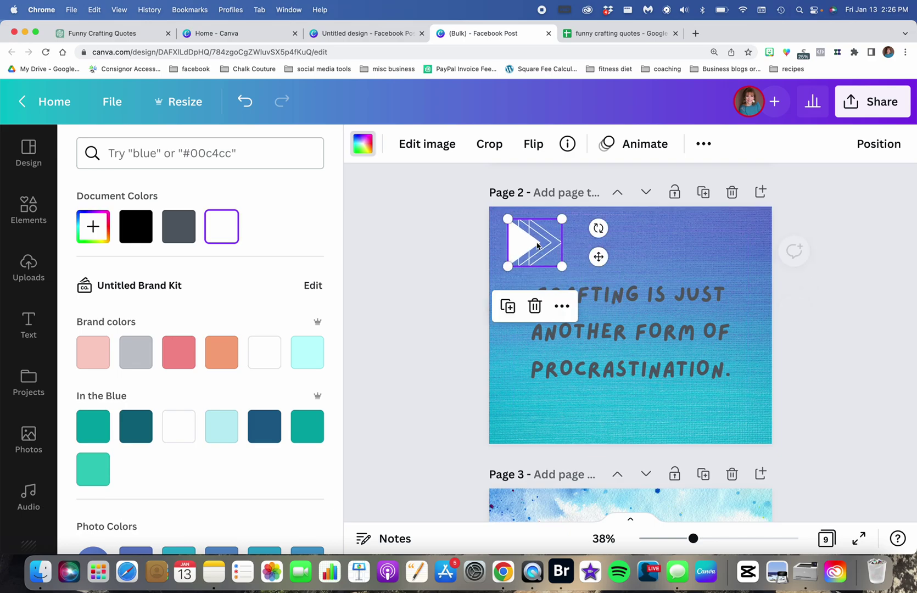
- Duplicate the arrow, flip the copy horizontally, and move it to page 2's bottom-right corner
click(508, 307)
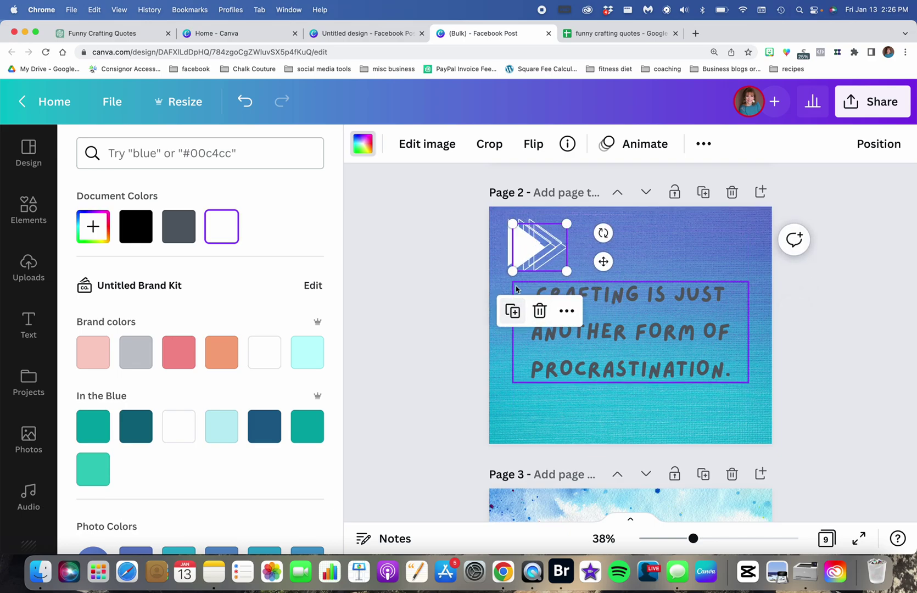
click(529, 149)
click(536, 185)
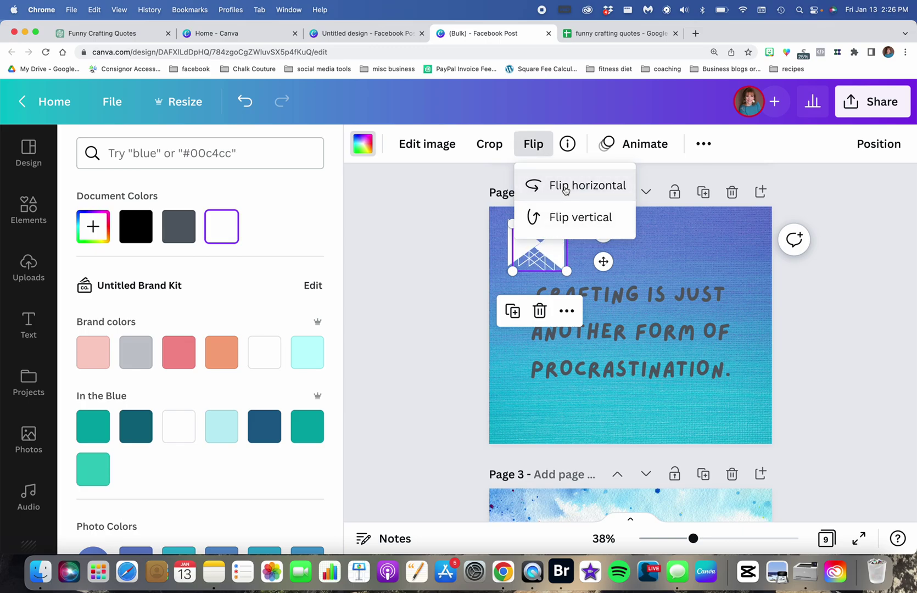
click(542, 258)
drag(542, 258, 744, 418)
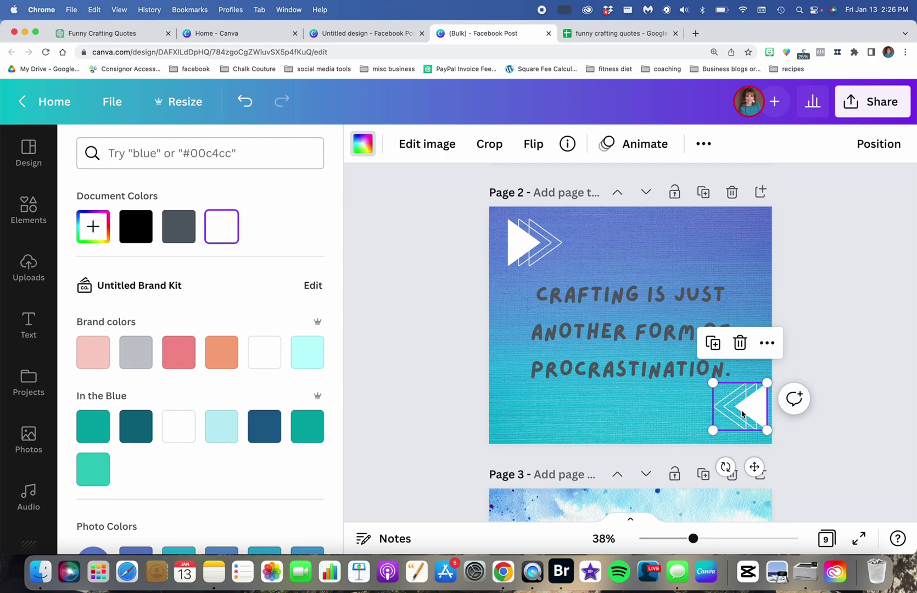
drag(753, 412, 751, 417)
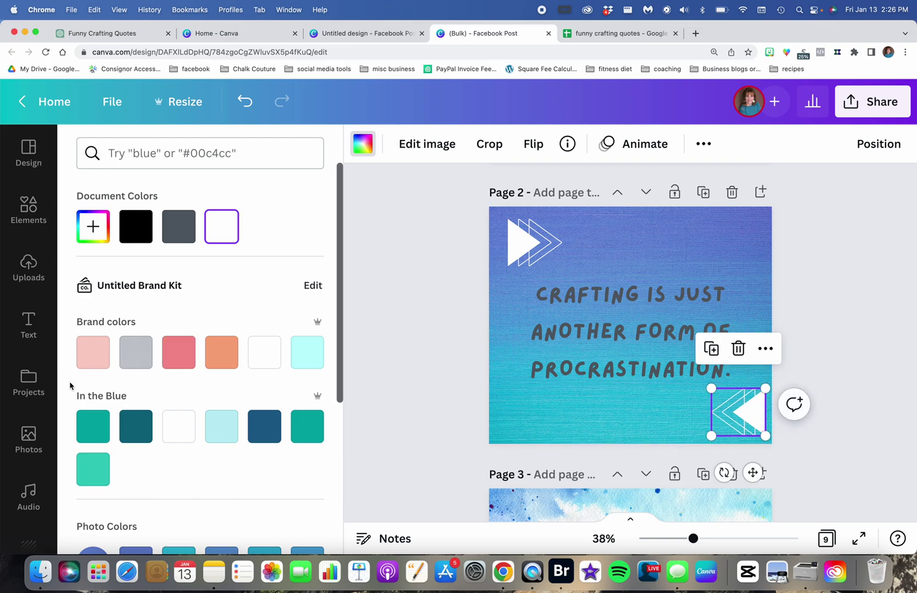
- Add the white brand logo from Headers, Logos, Watermarks, shrink it, and centre it at the bottom
scroll(39, 470, down, 10)
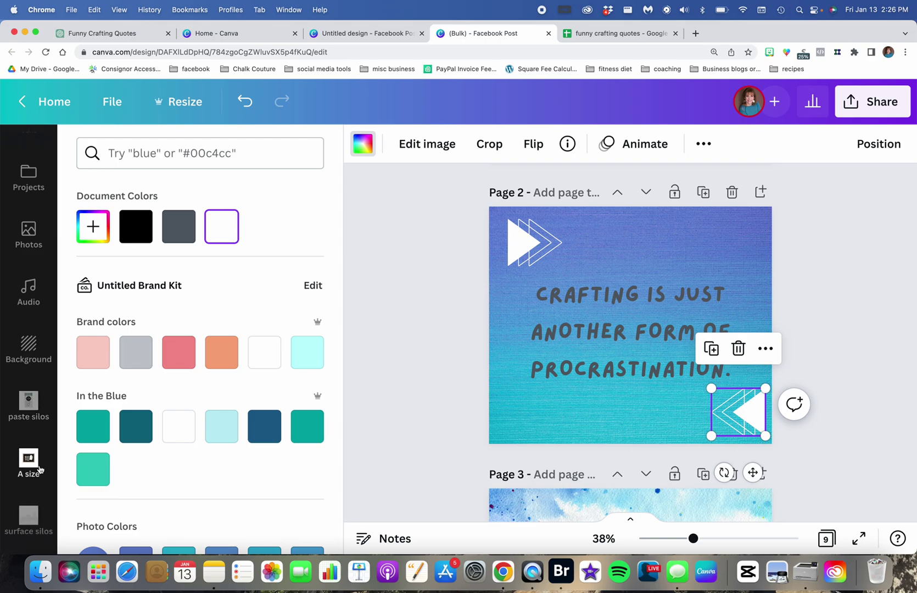
scroll(39, 469, down, 3)
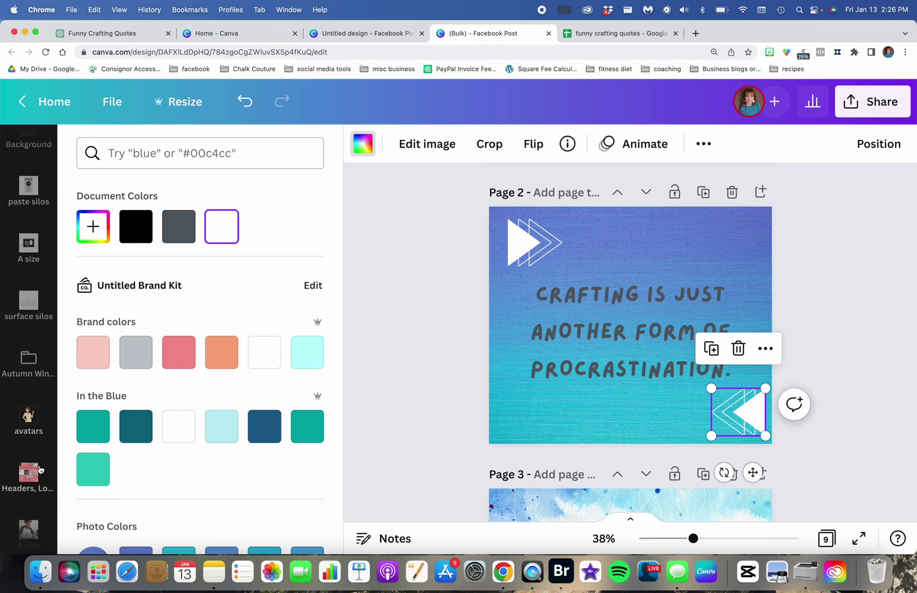
click(34, 453)
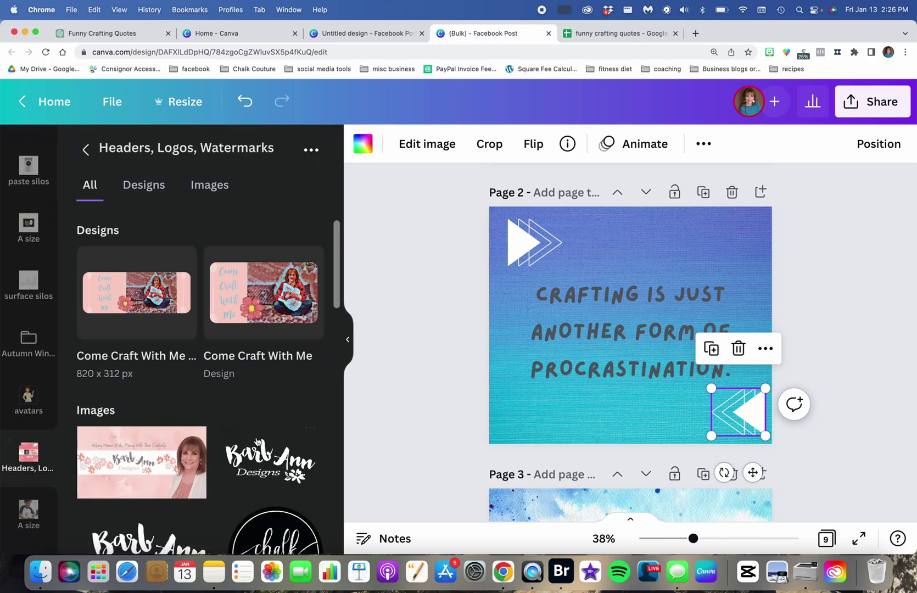
click(273, 461)
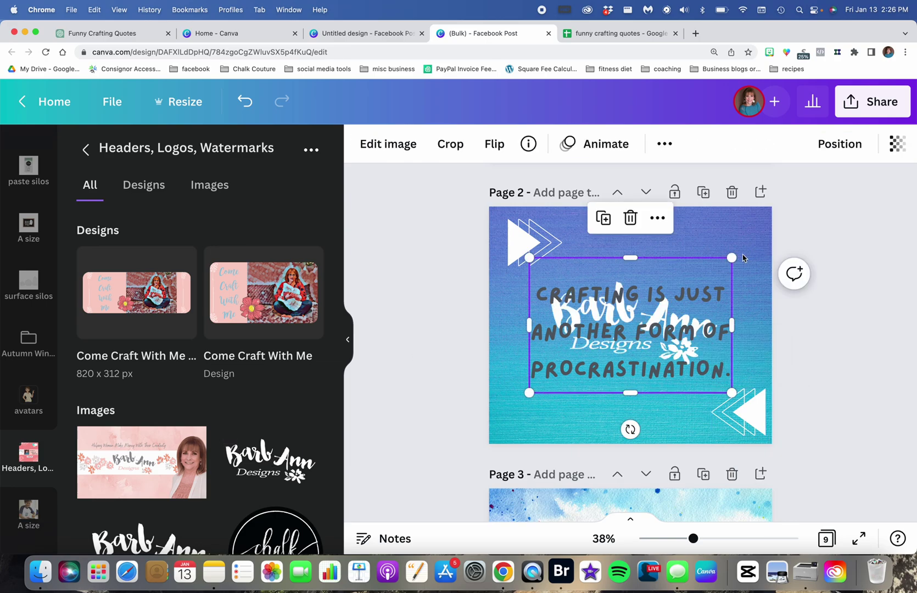
drag(734, 255, 579, 333)
drag(573, 372, 649, 415)
- Move page 2's quote just above the logo and make its text white
drag(656, 316, 662, 324)
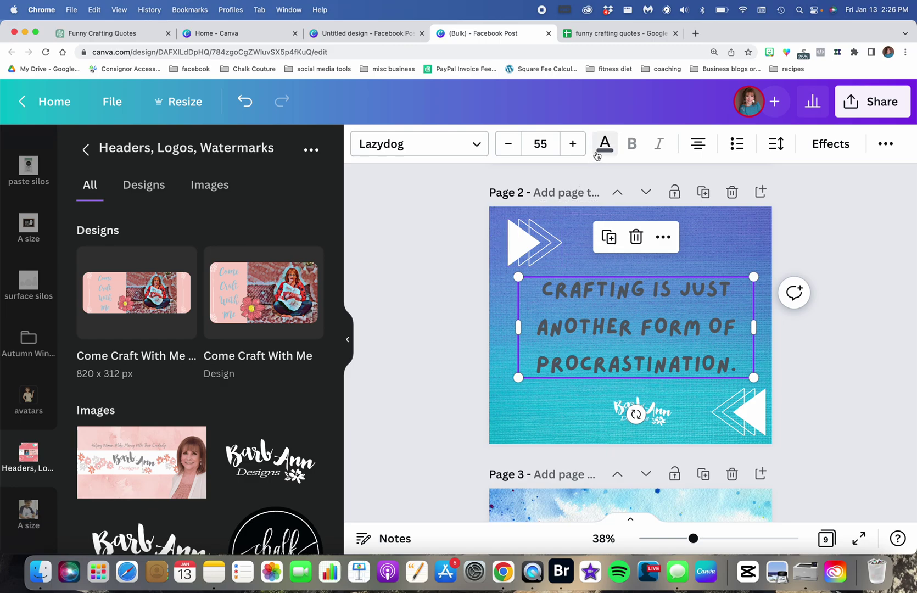
click(604, 145)
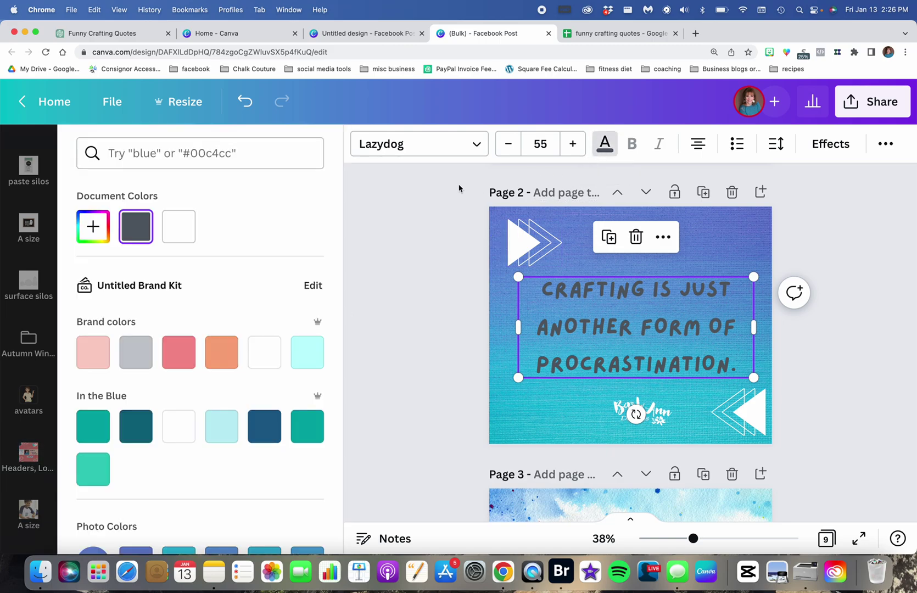
click(175, 225)
key(Escape)
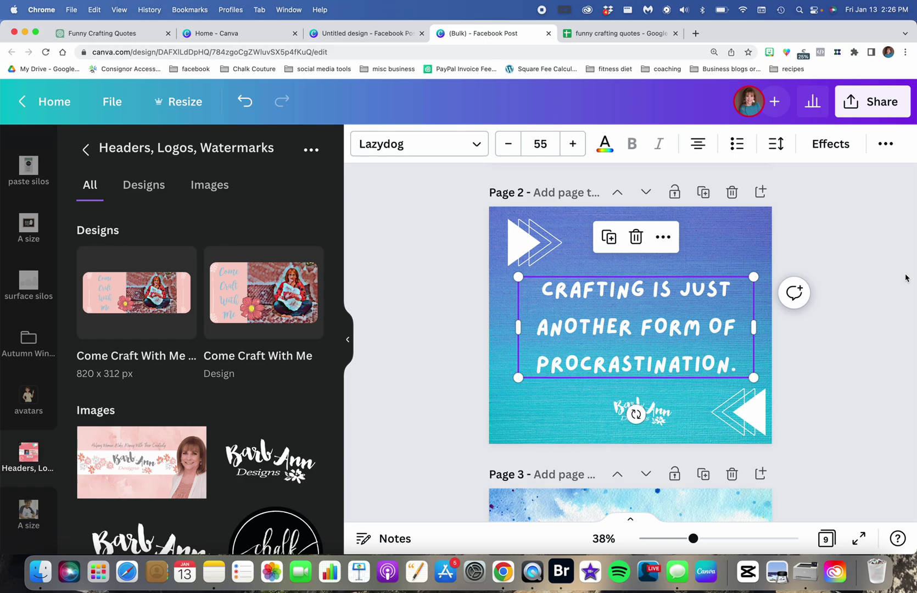
click(890, 323)
click(653, 415)
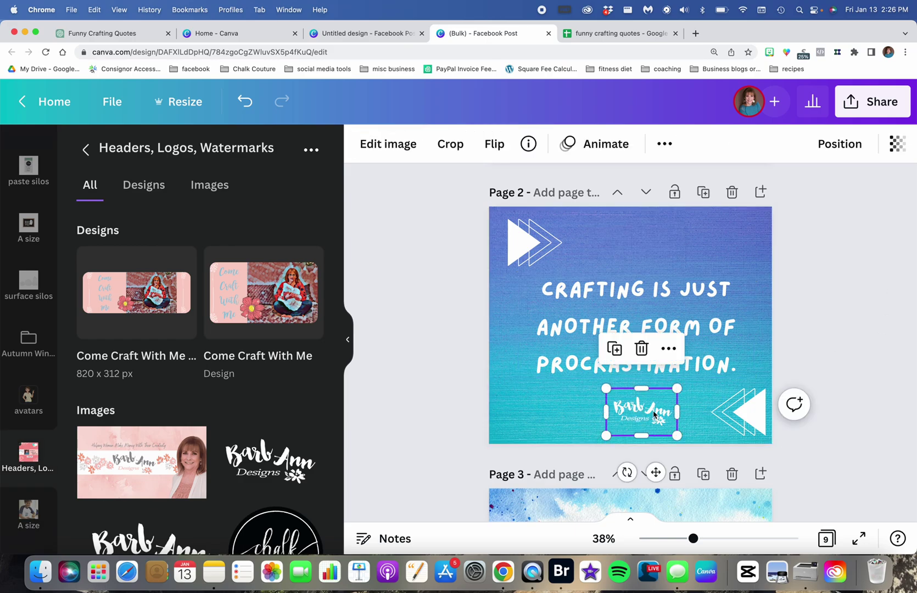
- Paste the white logo onto page 1, then delete it again
scroll(828, 321, up, 5)
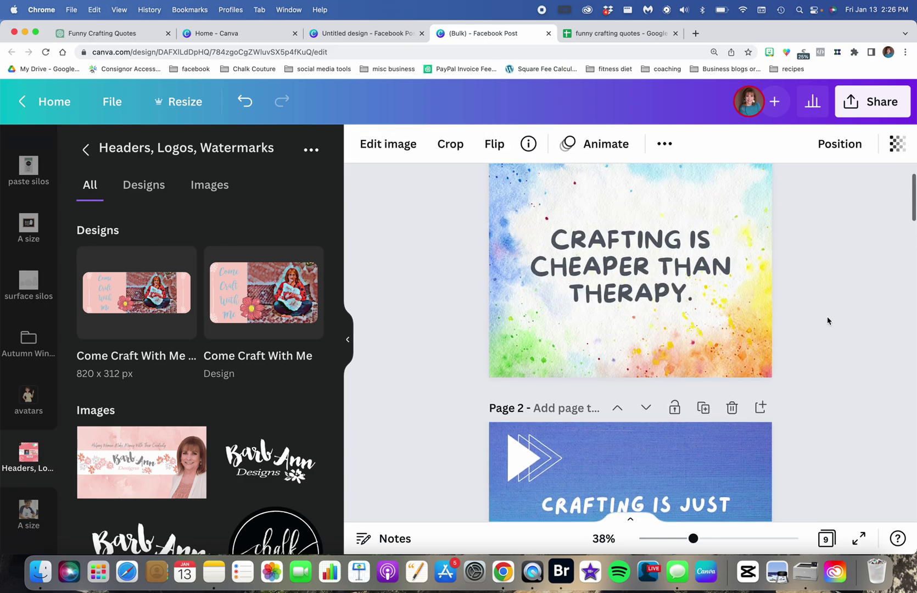
click(630, 370)
key(cmd+v)
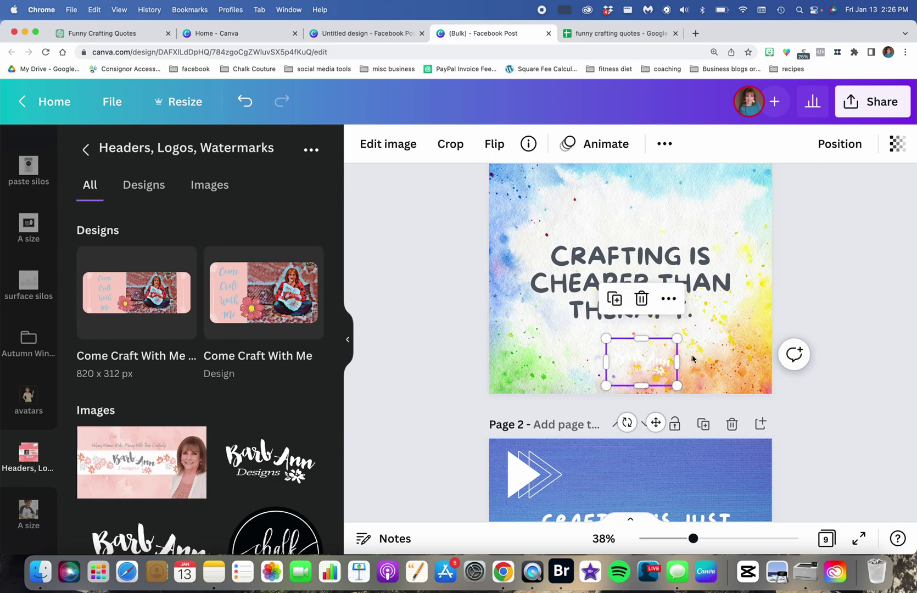
click(860, 326)
click(657, 371)
key(Delete)
- Add the black logo to page 1, shrink it to bottom centre, and lower the quote above it
scroll(166, 473, down, 5)
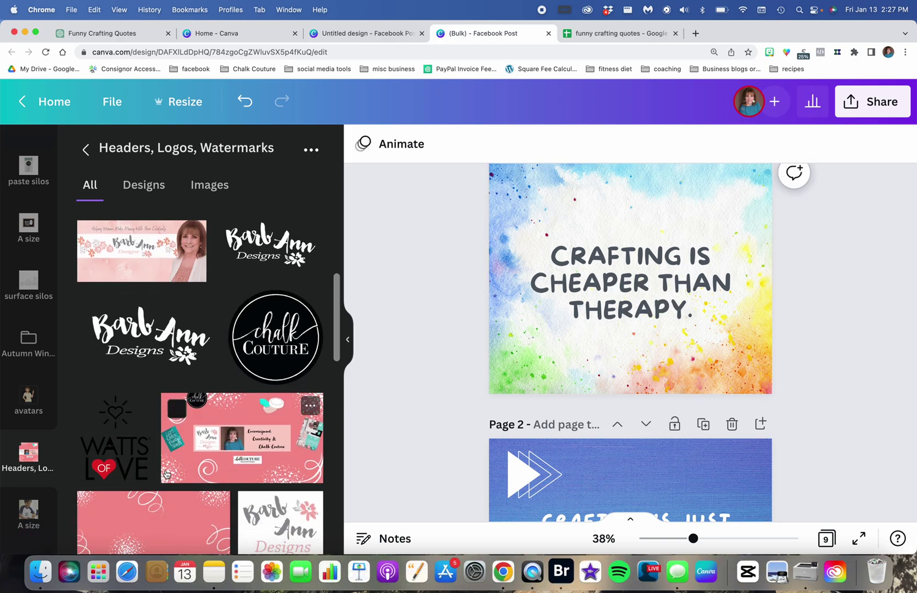
scroll(166, 473, down, 13)
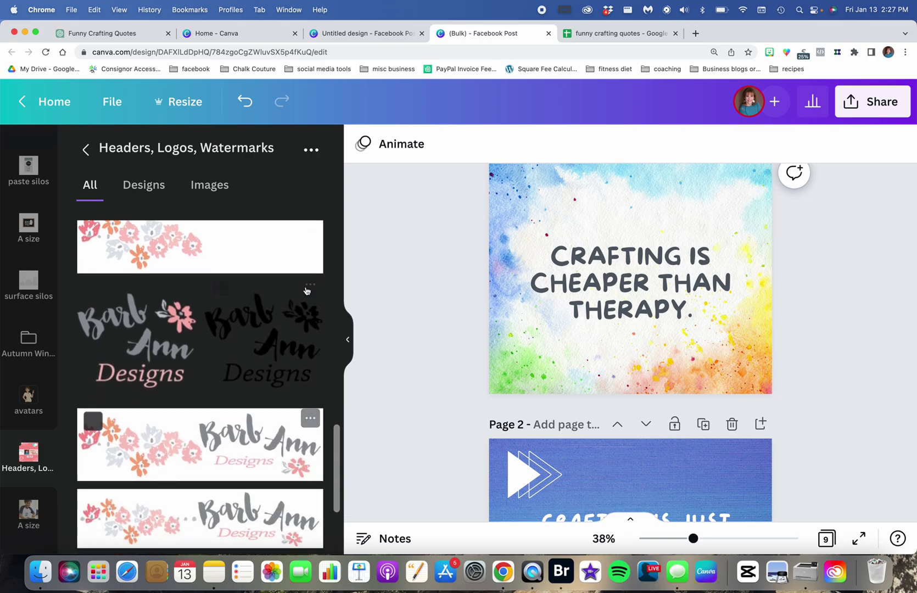
click(283, 316)
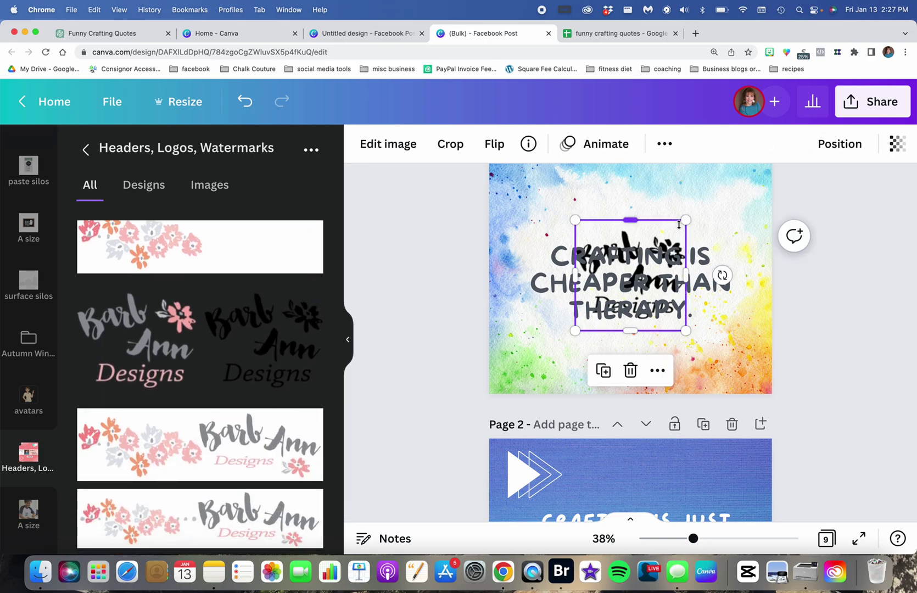
drag(689, 220, 628, 246)
drag(584, 296, 619, 339)
click(634, 249)
drag(633, 249, 638, 269)
scroll(638, 272, down, 10)
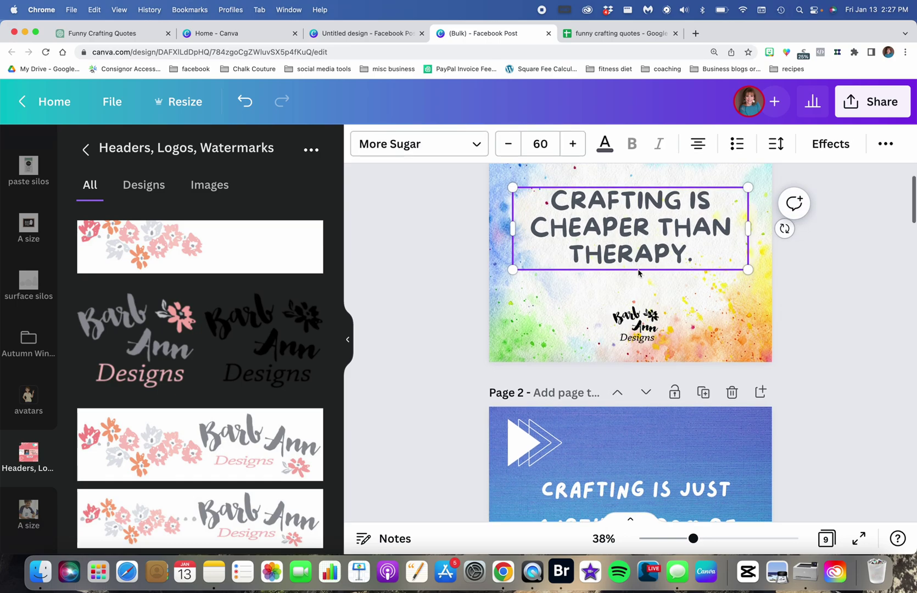
scroll(639, 273, down, 3)
scroll(654, 307, up, 4)
- Select page 3's background and browse the available background images
click(662, 324)
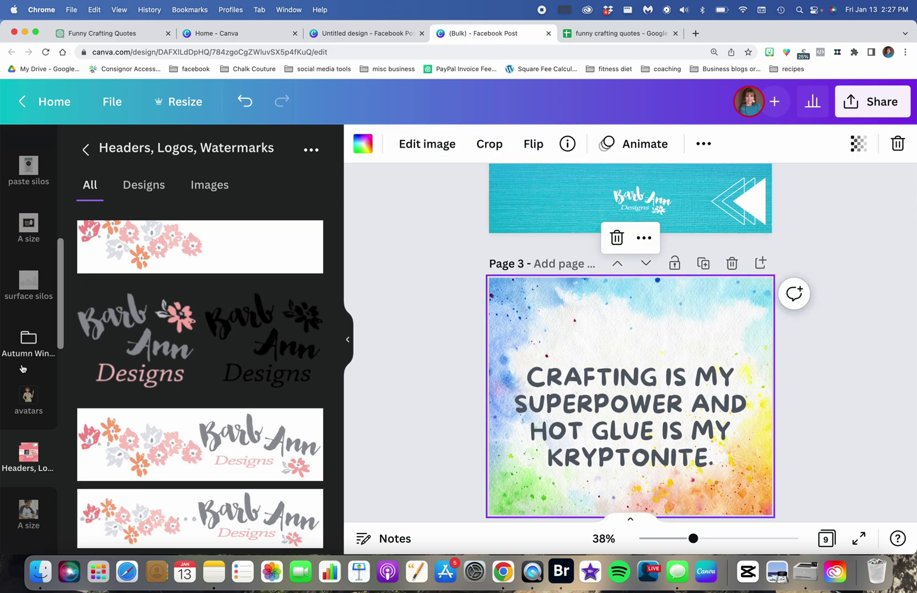
scroll(29, 385, down, 6)
scroll(30, 389, down, 8)
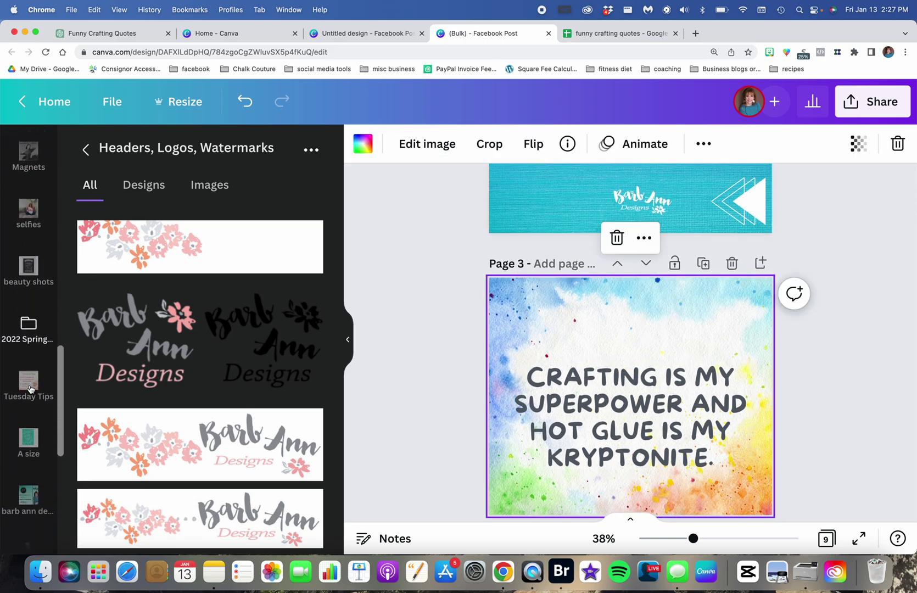
scroll(30, 390, up, 10)
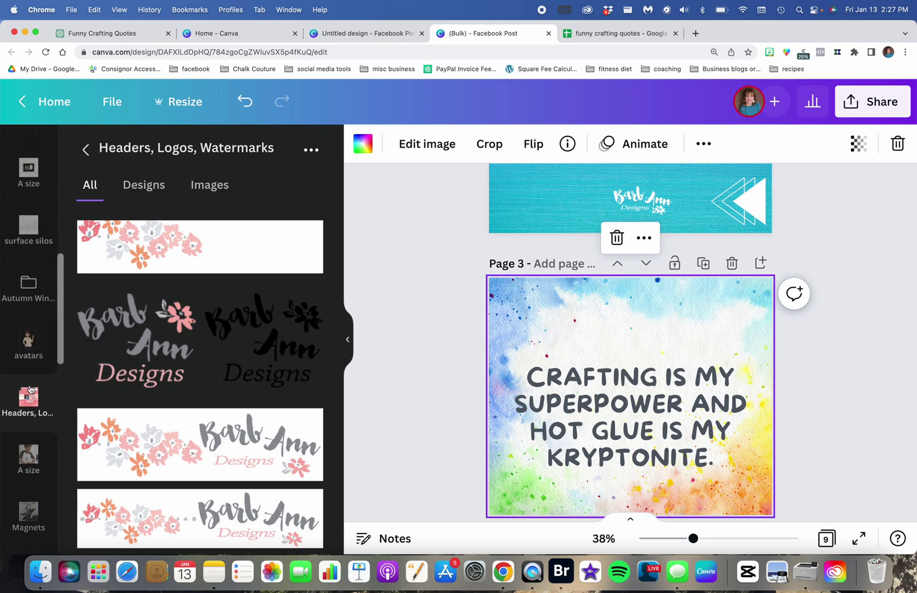
scroll(30, 390, up, 3)
click(28, 376)
scroll(149, 395, down, 4)
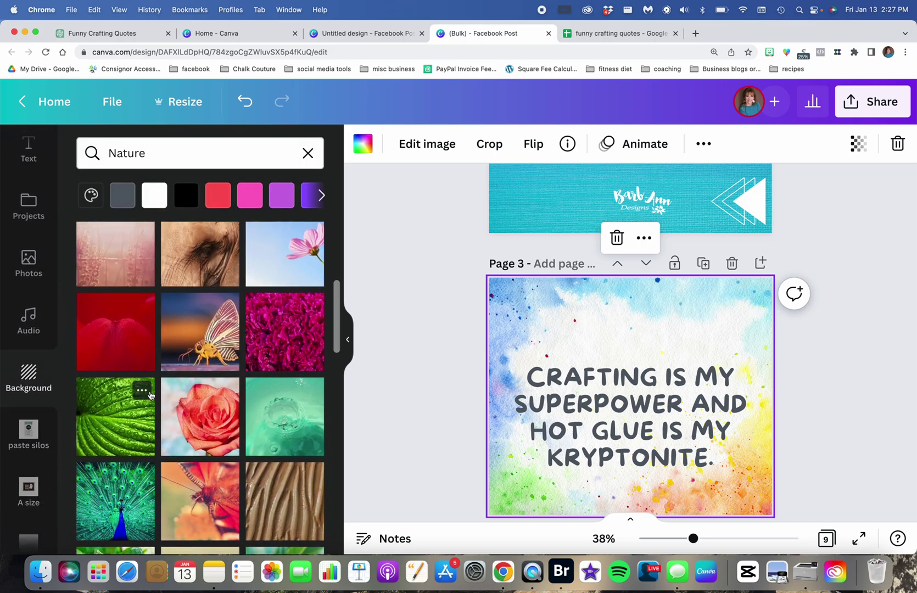
scroll(150, 394, down, 2)
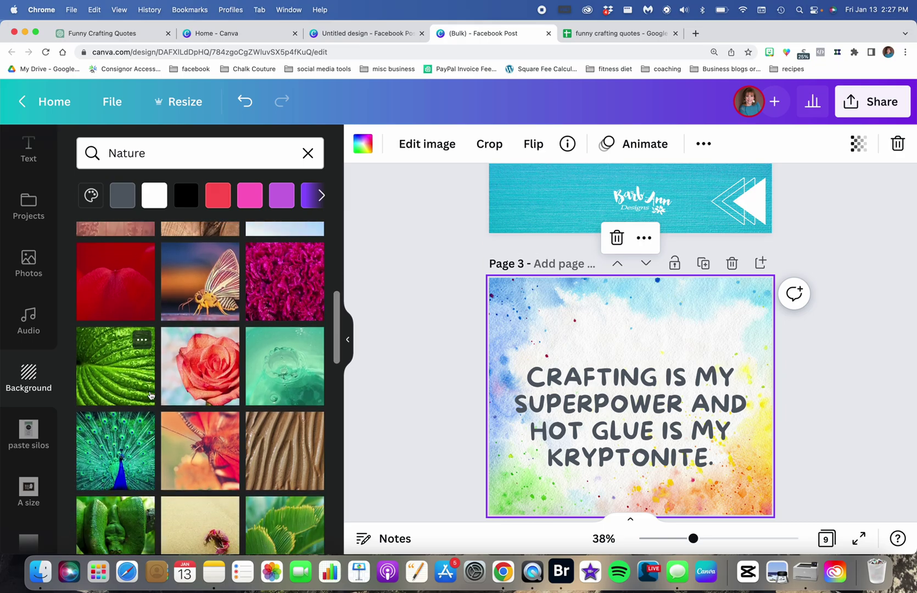
scroll(150, 395, up, 5)
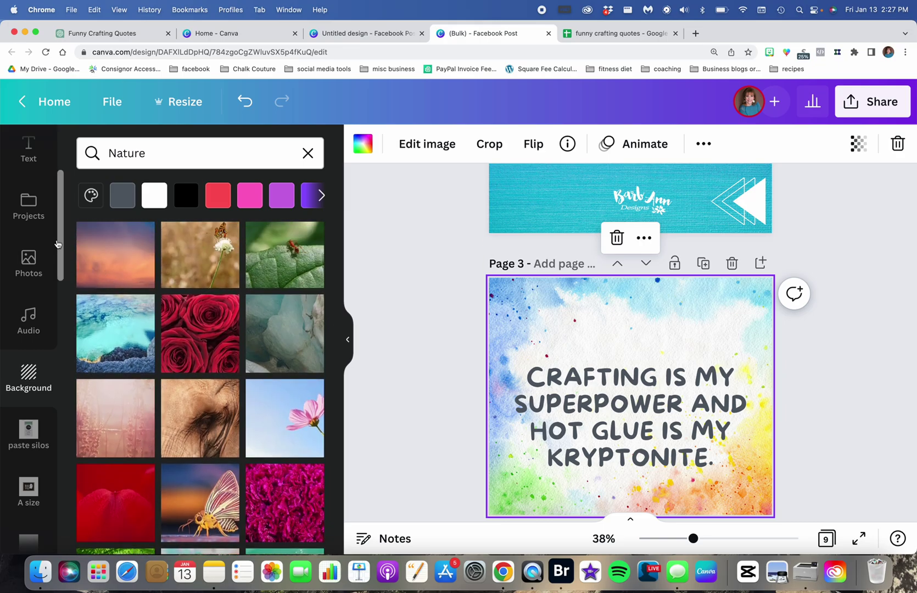
scroll(29, 291, up, 3)
- Search Elements for 'glue gun' and add the blue glue gun photo to page 3
click(26, 214)
click(152, 153)
text(glue)
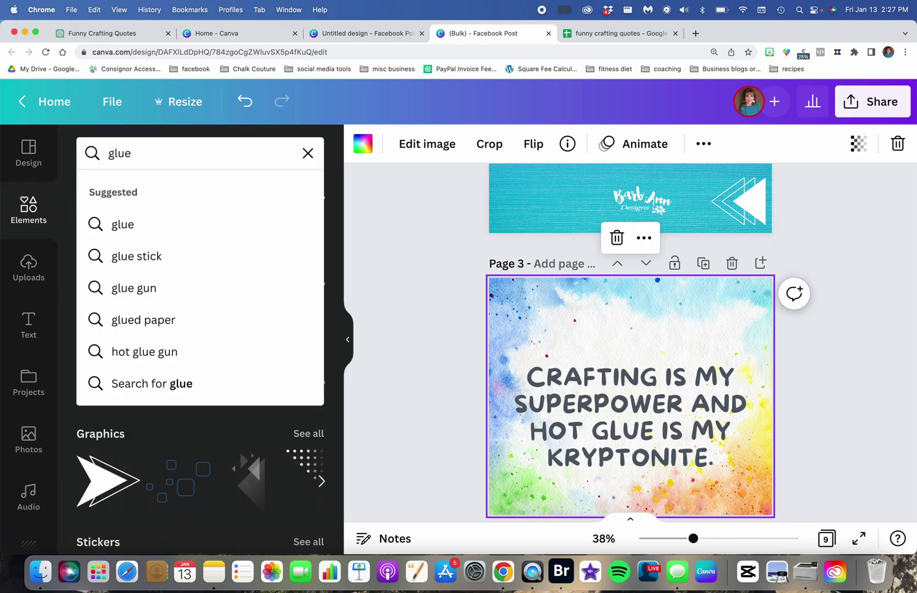
text( gun)
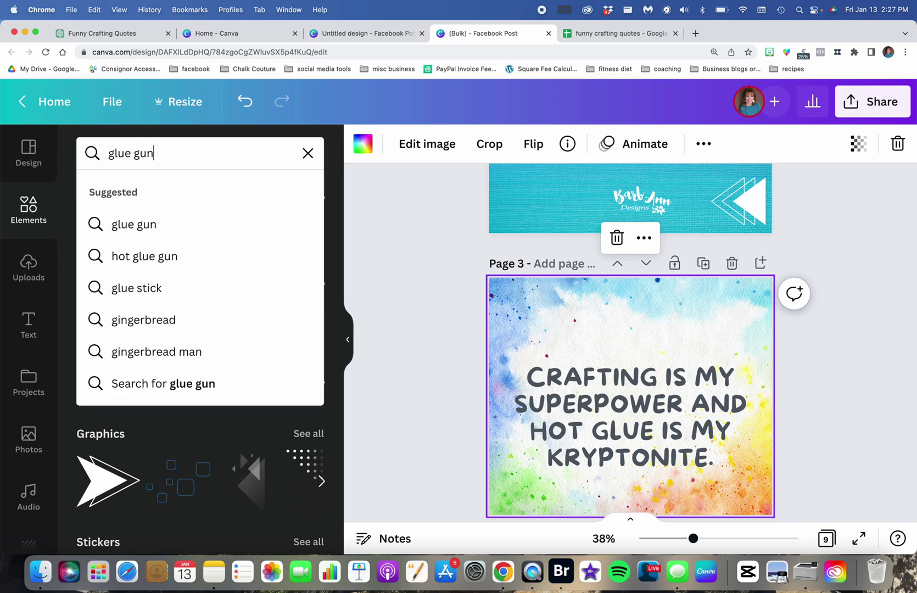
key(Return)
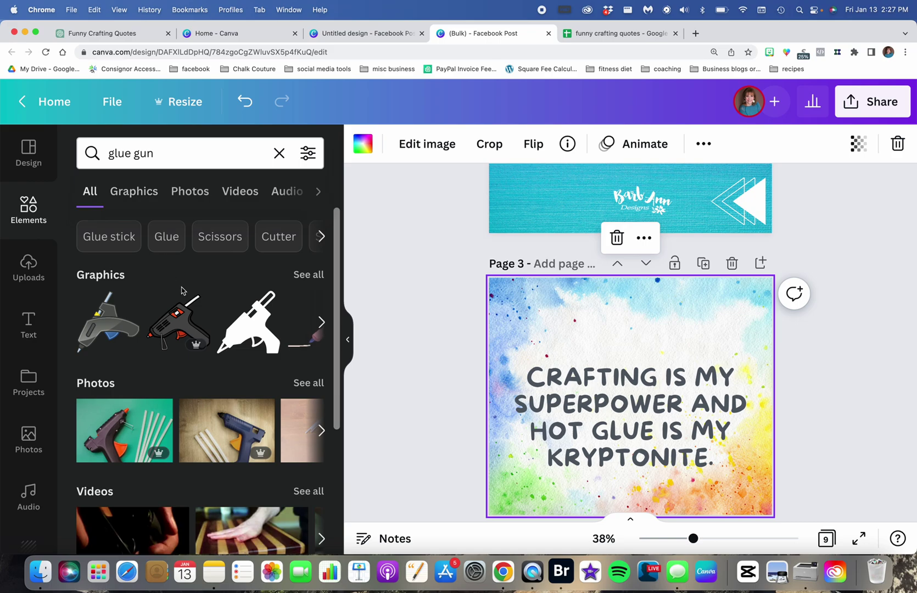
scroll(217, 435, right, 5)
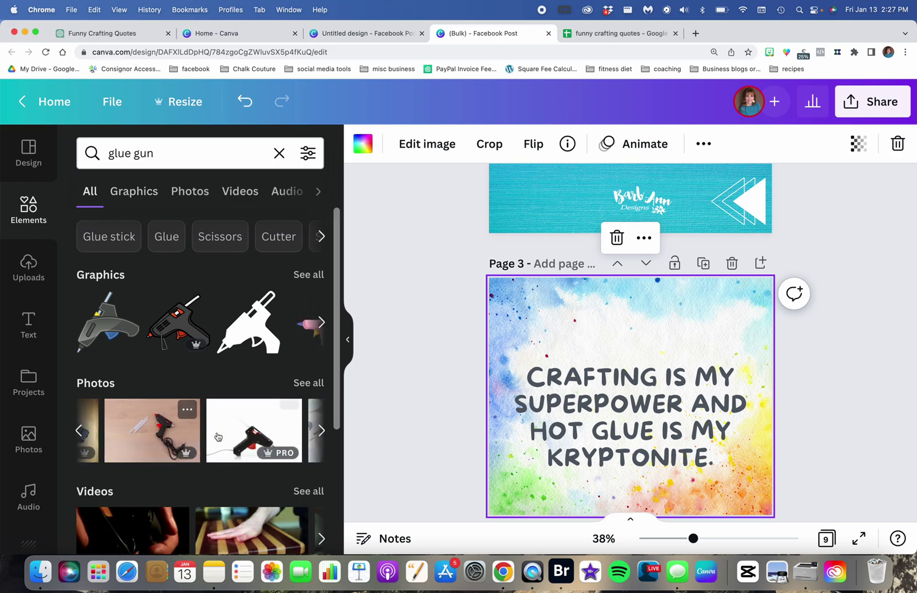
scroll(218, 435, right, 5)
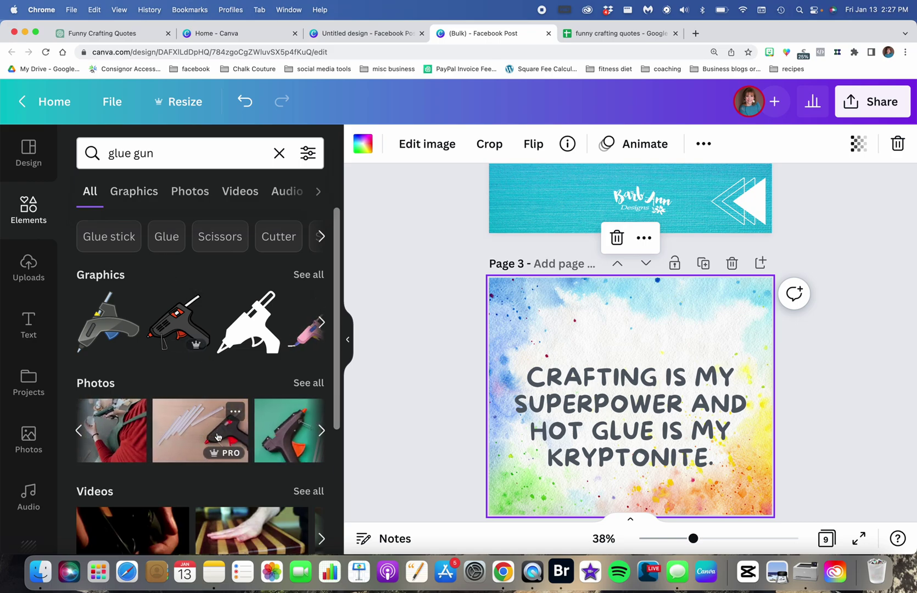
scroll(217, 436, right, 5)
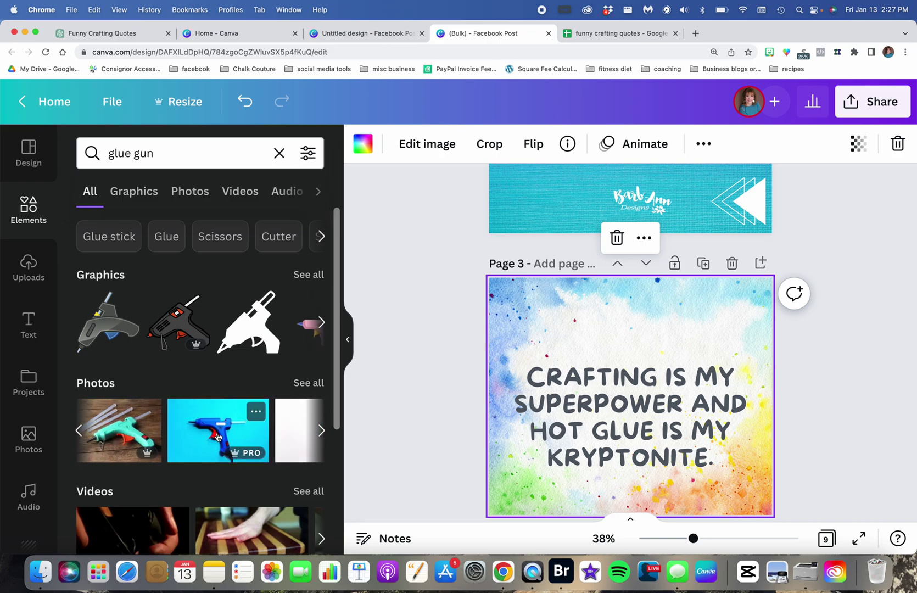
click(219, 435)
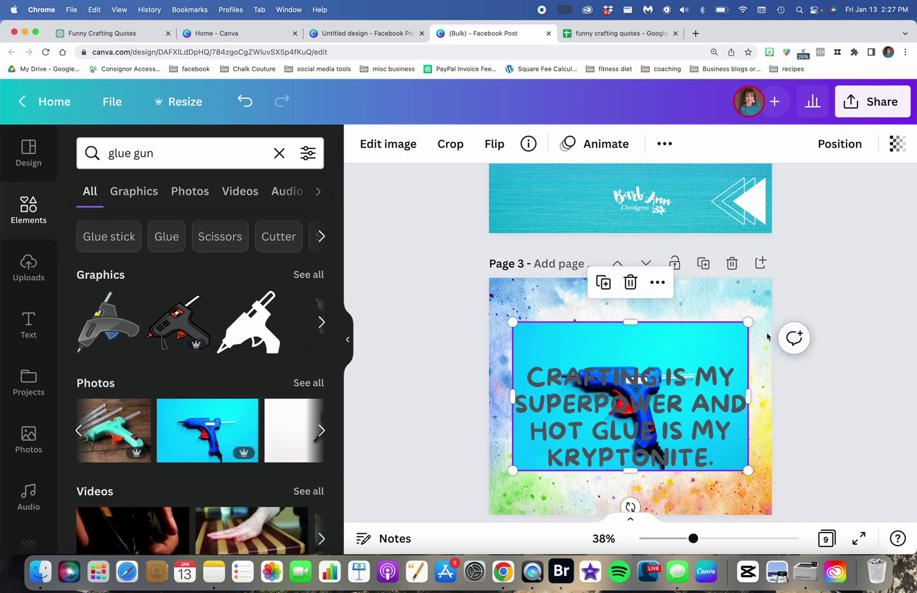
- Enlarge the glue gun photo to cover page 3 and fade it to 20 transparency
drag(749, 319, 833, 268)
drag(515, 467, 416, 532)
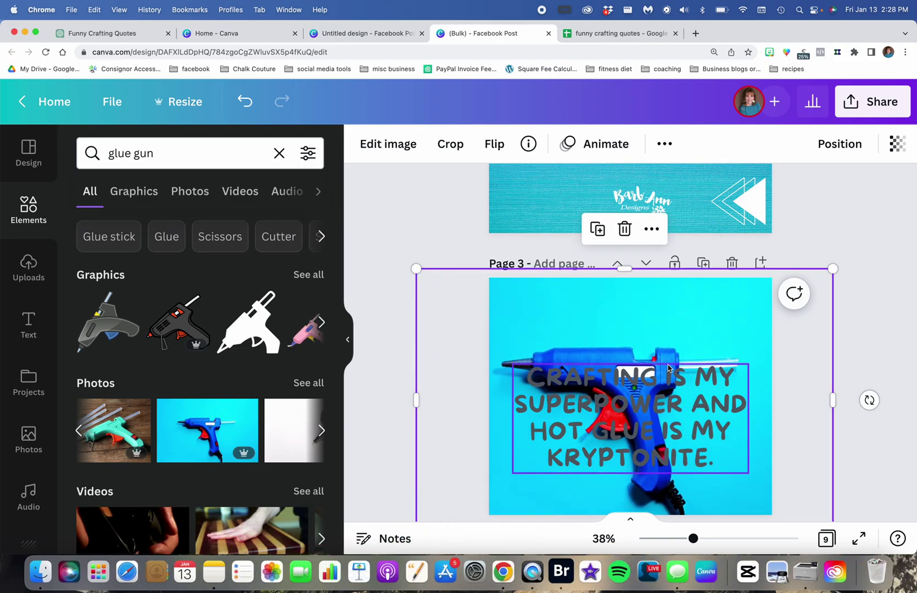
drag(669, 367, 697, 345)
drag(848, 505, 863, 515)
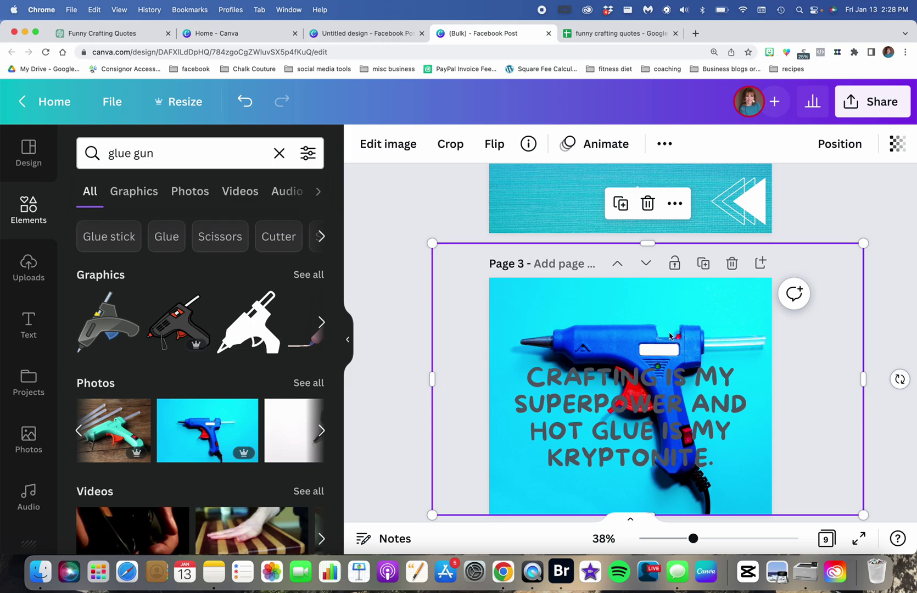
click(684, 418)
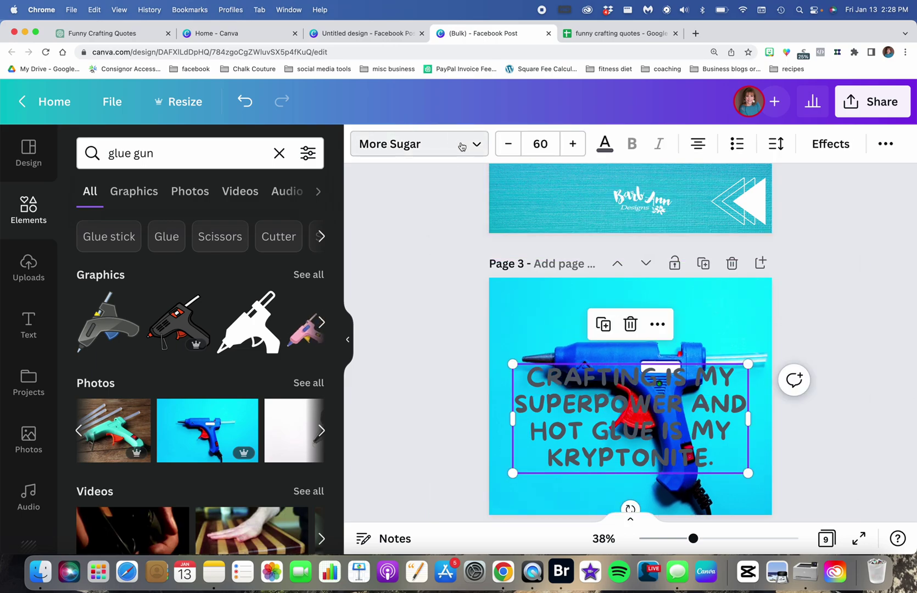
click(760, 299)
click(858, 144)
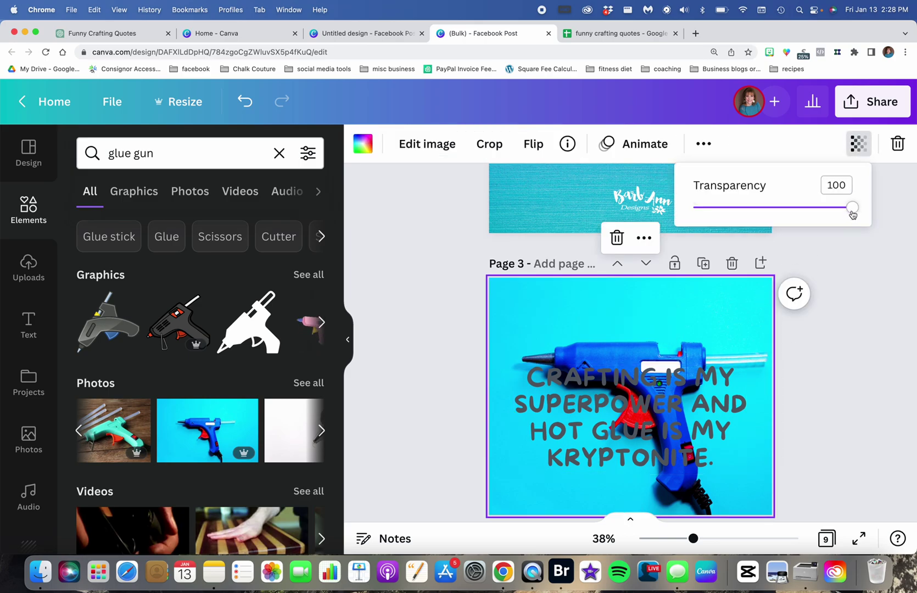
drag(852, 214, 742, 228)
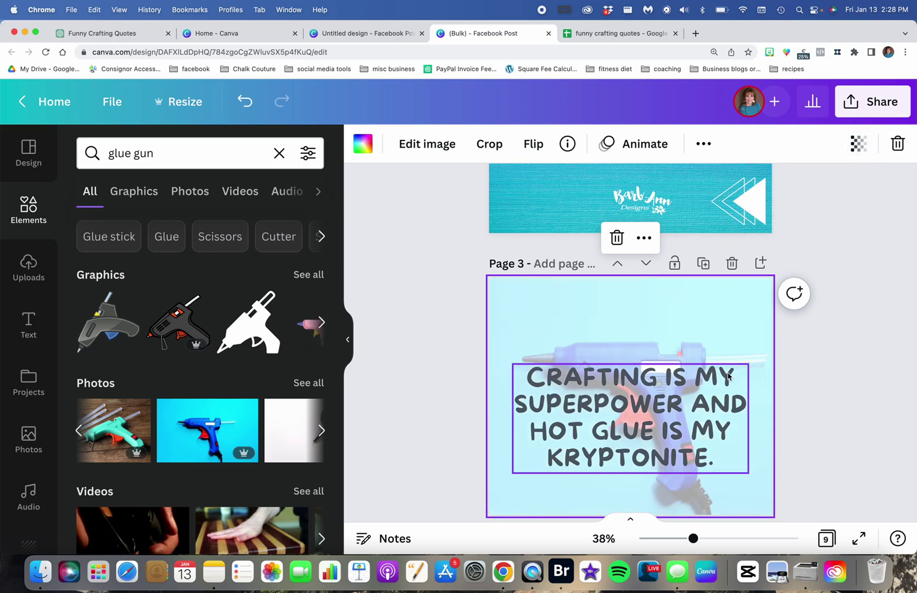
- Raise the quote text and widen its line spacing to about 1.66
drag(728, 376, 723, 353)
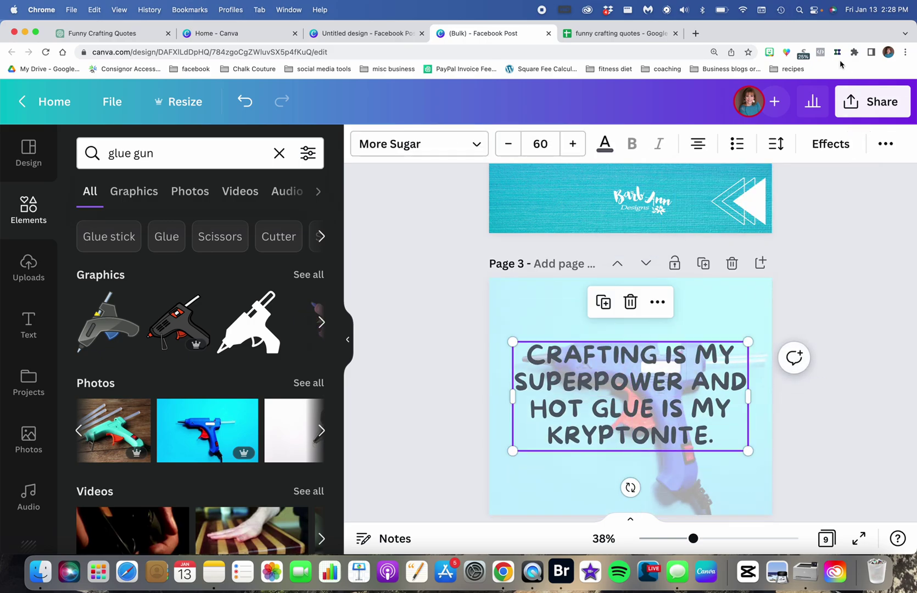
click(774, 142)
drag(760, 261, 809, 261)
click(858, 391)
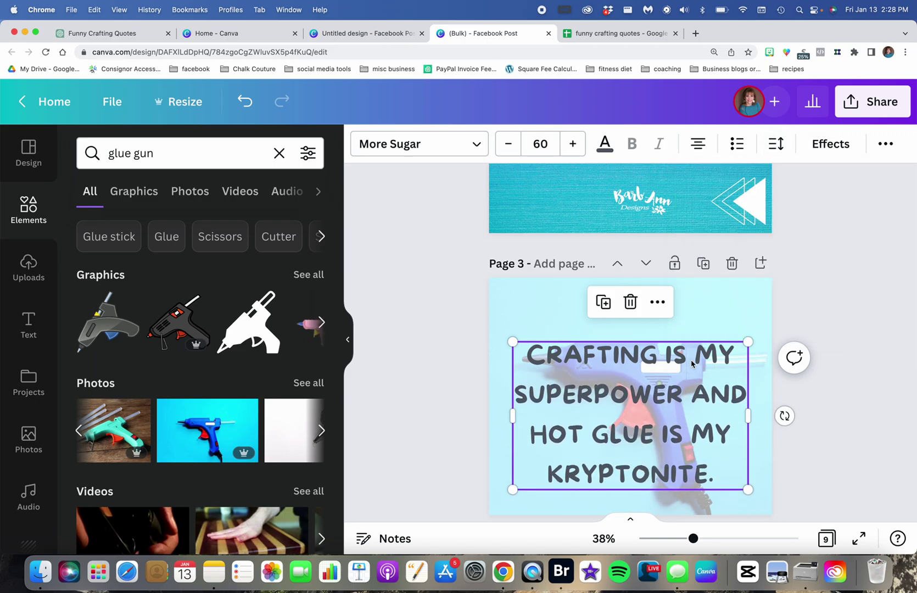
drag(690, 363, 690, 349)
click(862, 411)
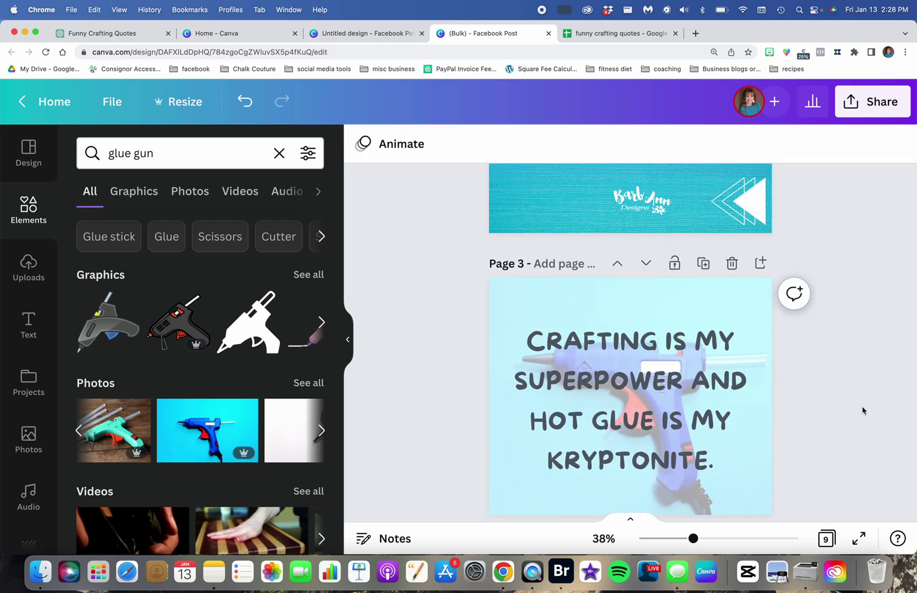
- Select page 4's background and swap in the pink misty plants photo
scroll(862, 411, down, 5)
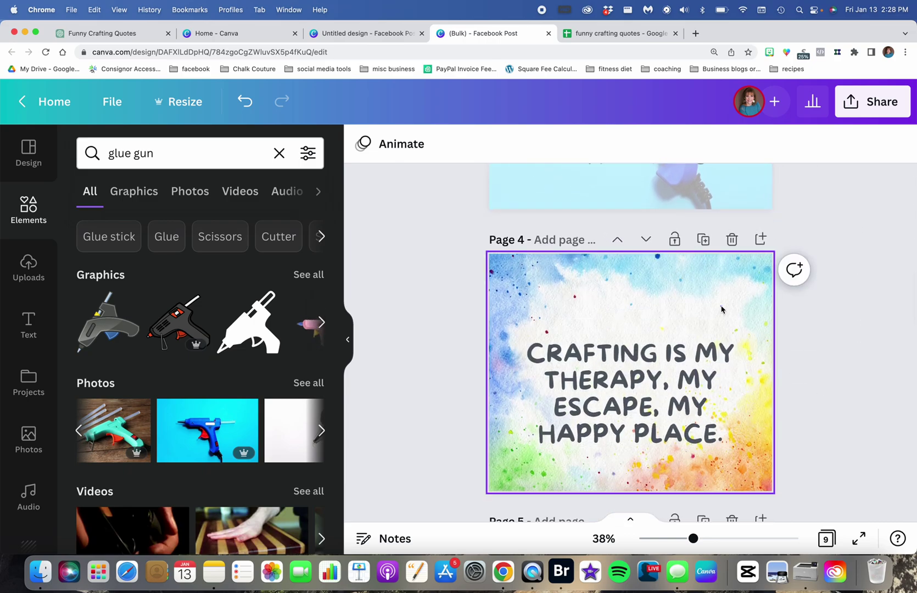
click(721, 309)
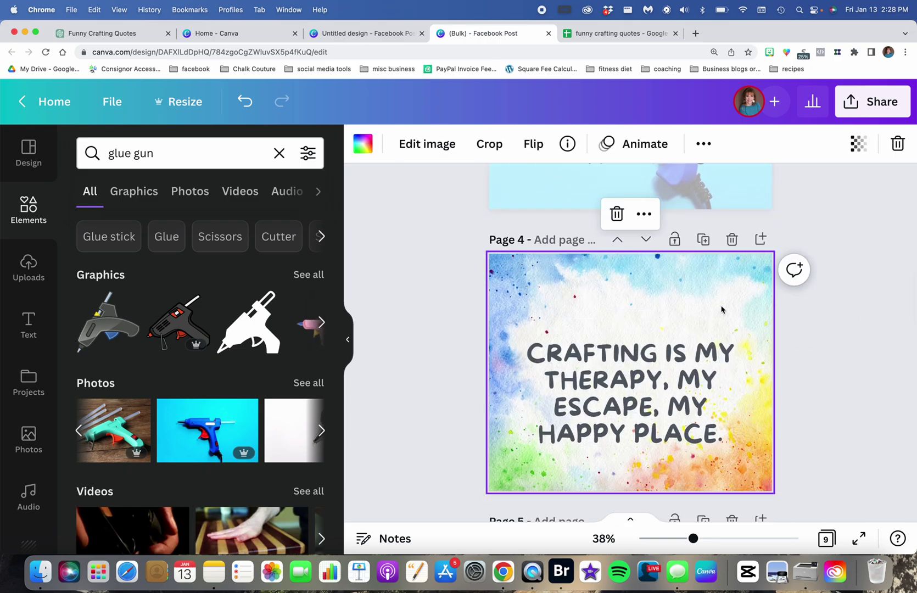
scroll(25, 363, down, 5)
click(27, 358)
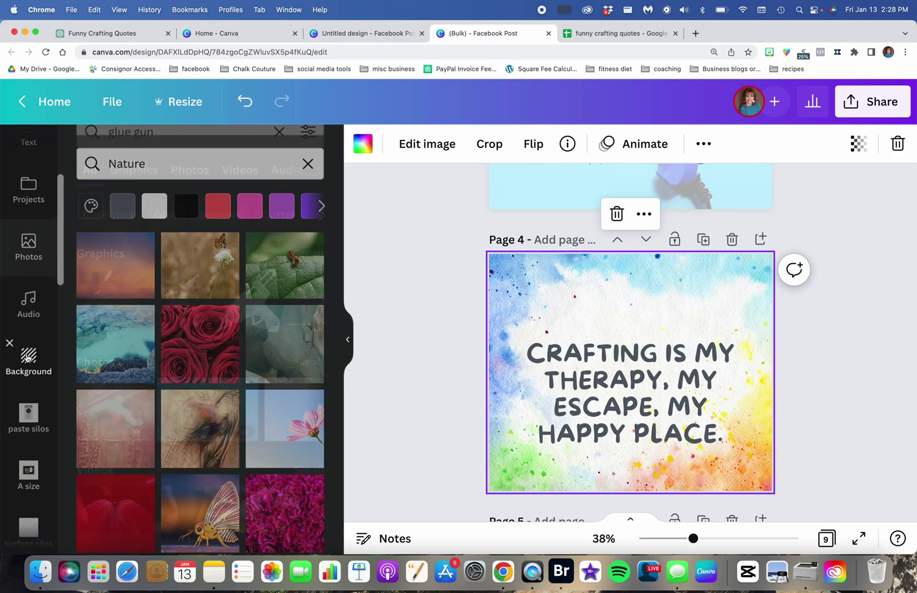
click(110, 411)
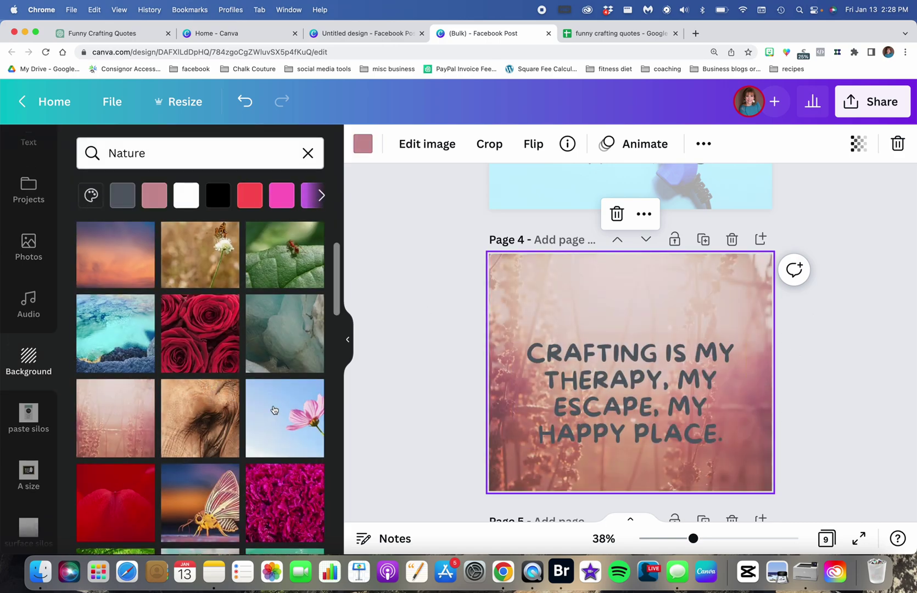
- Search backgrounds for 'shapes' and apply the lavender triangle pattern to page 4
scroll(206, 329, up, 2)
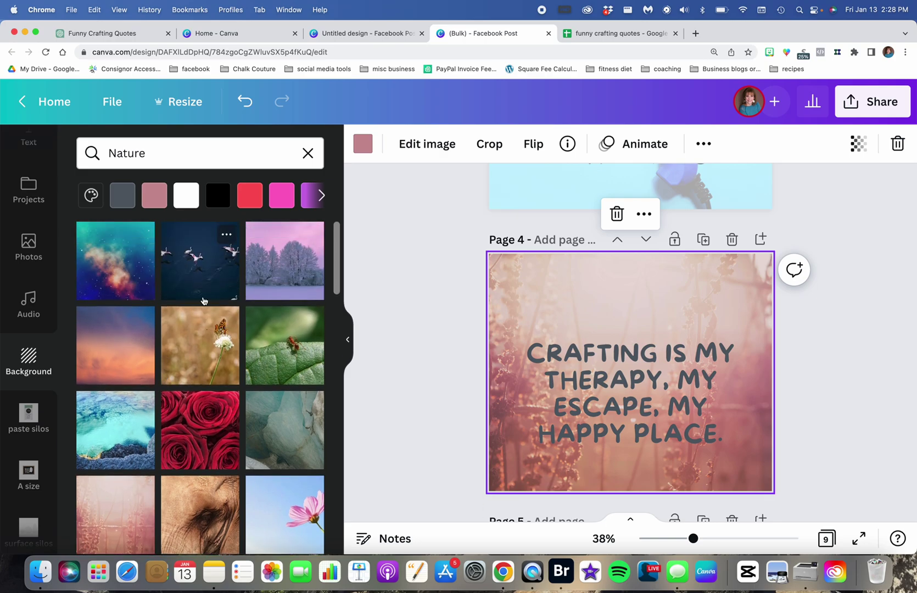
click(246, 159)
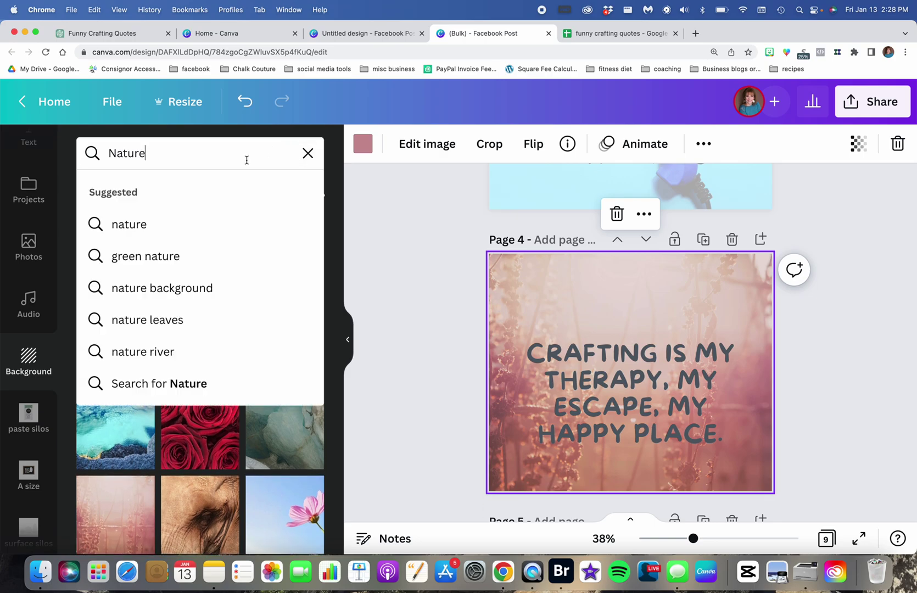
key(Return)
drag(153, 151, 106, 148)
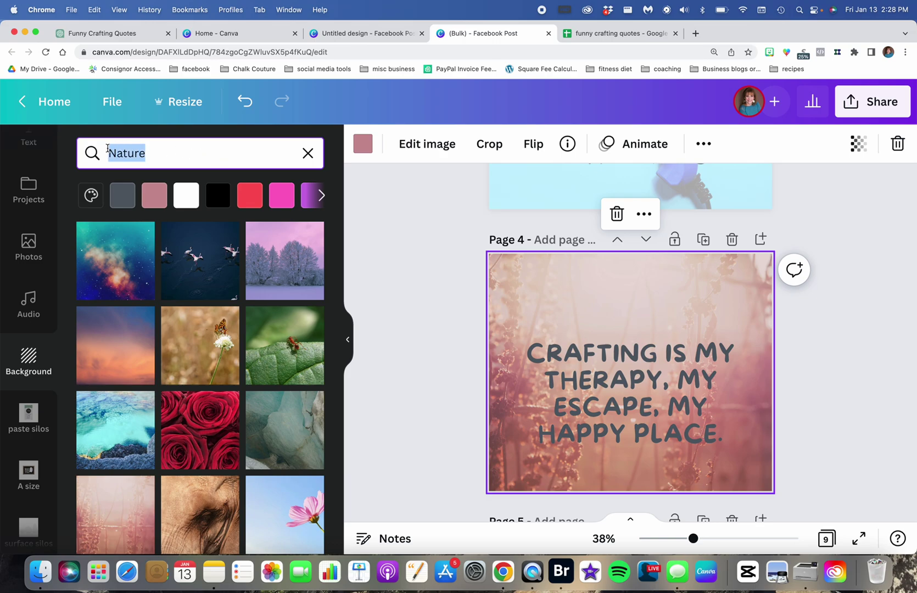
text(shapes)
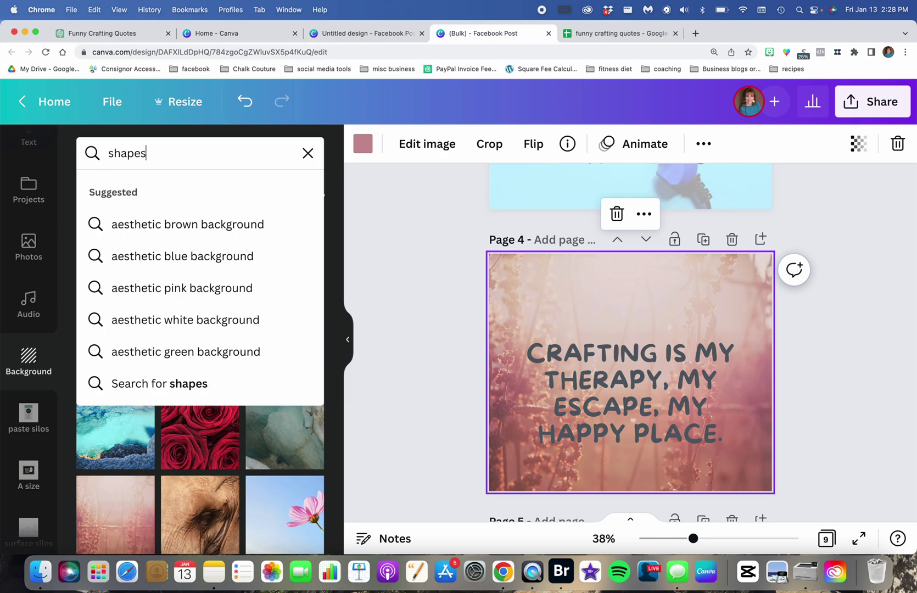
key(Return)
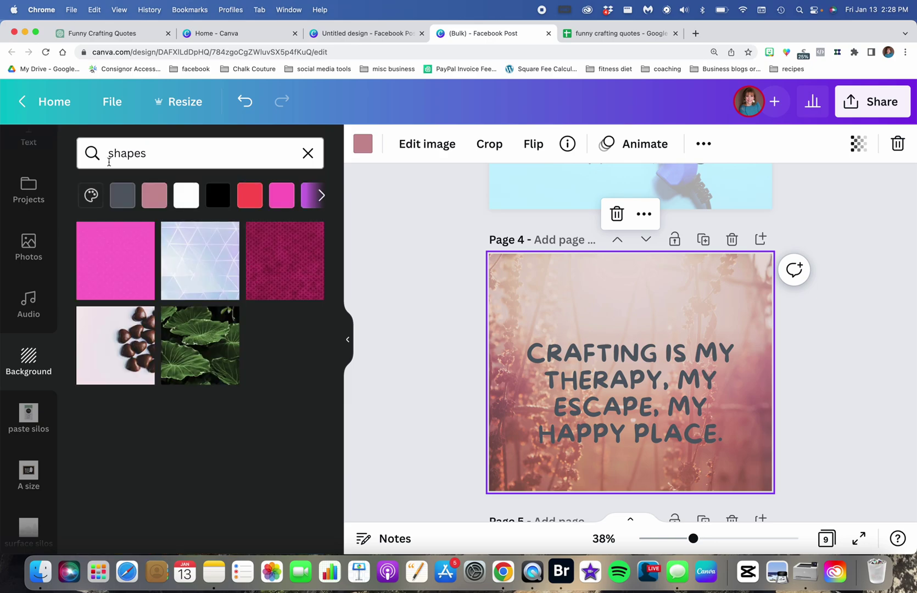
click(199, 252)
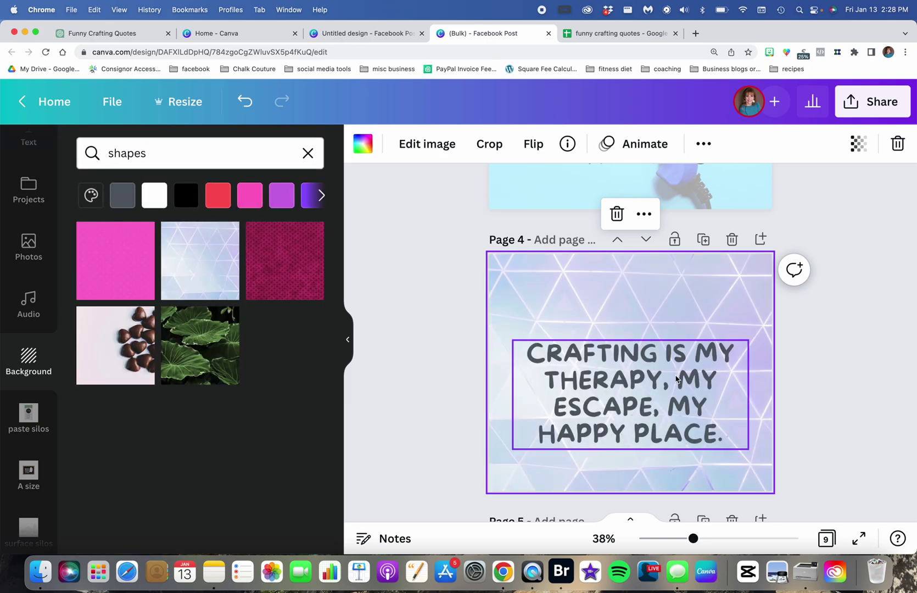
- Move page 4's quote higher and widen its line spacing to 1.48
drag(676, 377, 676, 348)
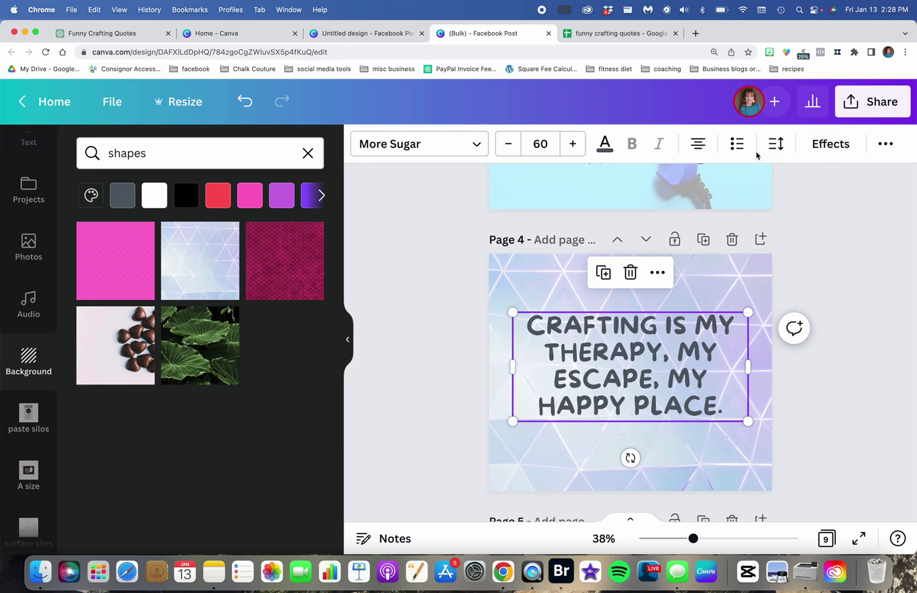
click(776, 144)
drag(760, 261, 803, 257)
click(830, 344)
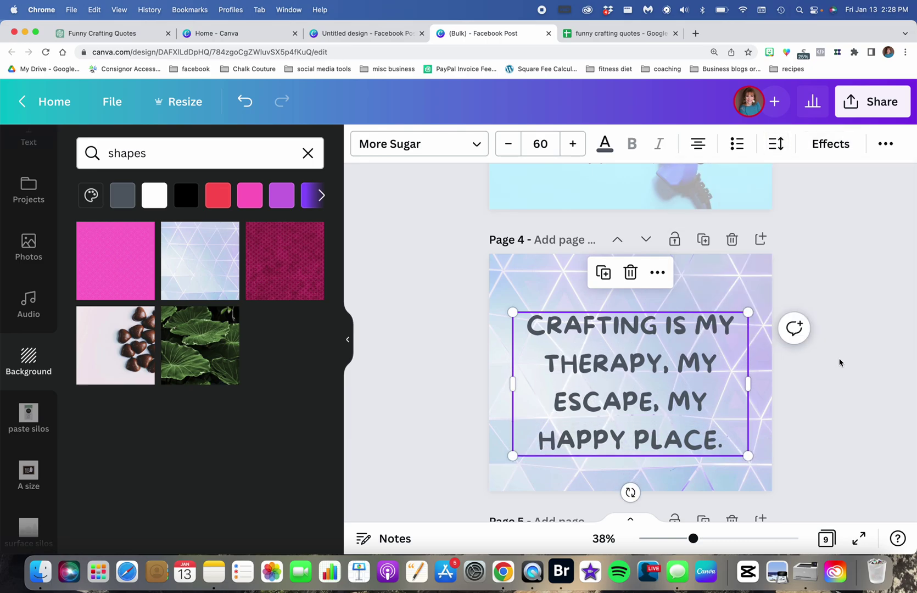
drag(731, 319, 731, 308)
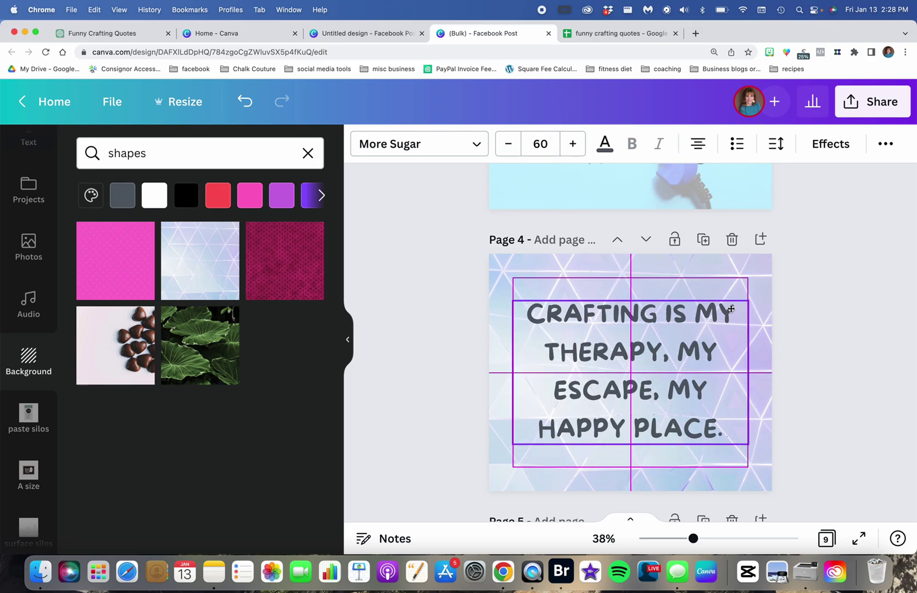
click(812, 428)
- Scroll down to page 5 and select its background image
scroll(813, 427, down, 4)
scroll(813, 429, down, 5)
click(729, 267)
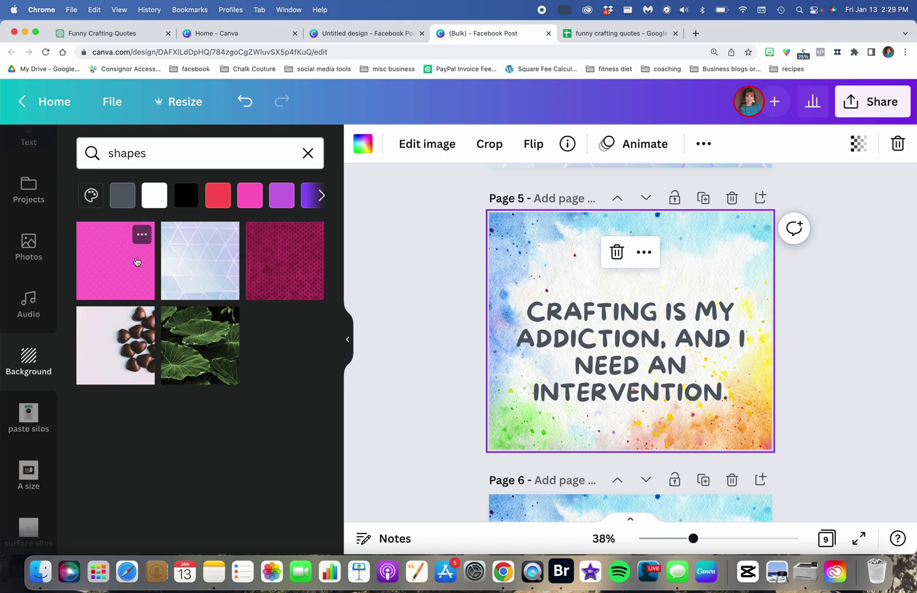
- Apply the magenta diamond pattern to page 5, raise the quote, and make it white
click(296, 264)
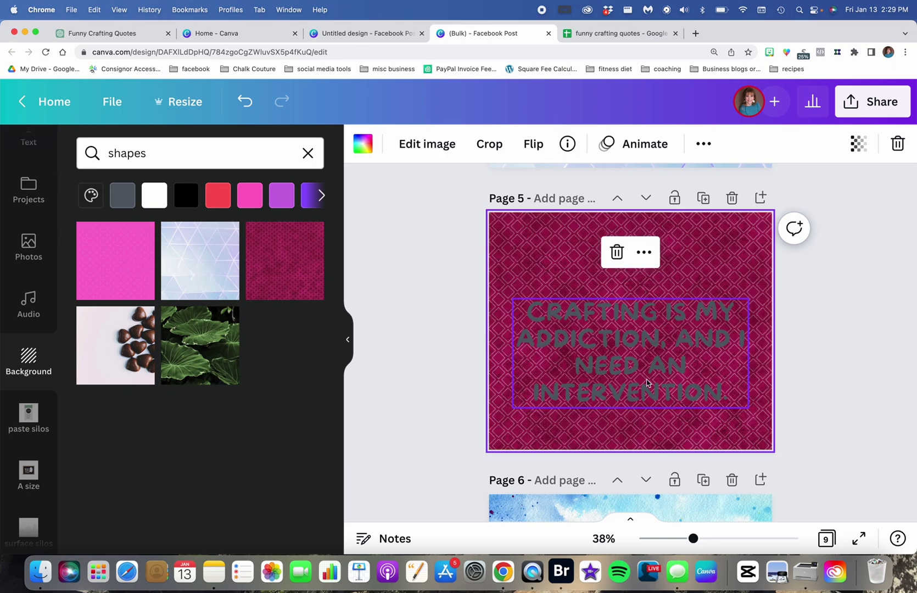
drag(647, 383, 646, 360)
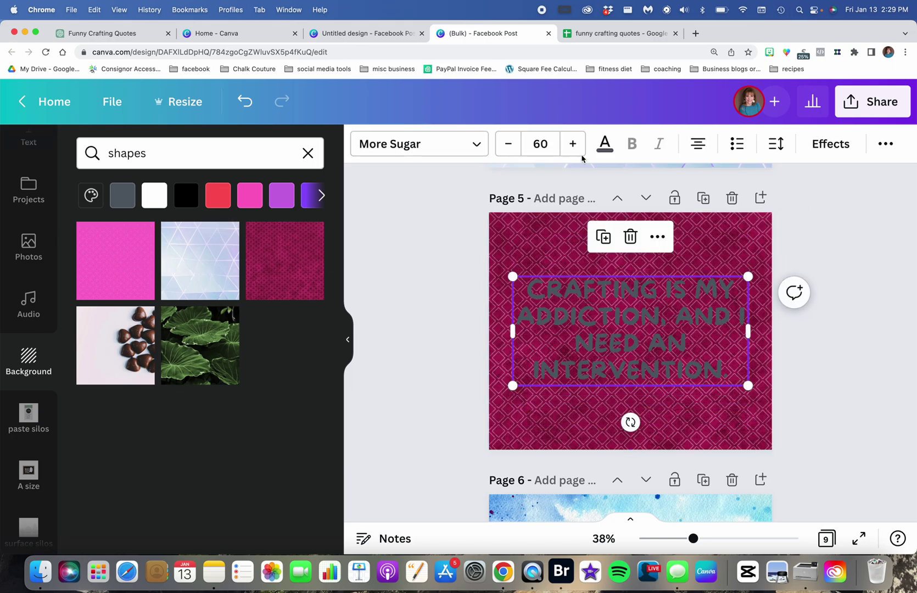
click(605, 143)
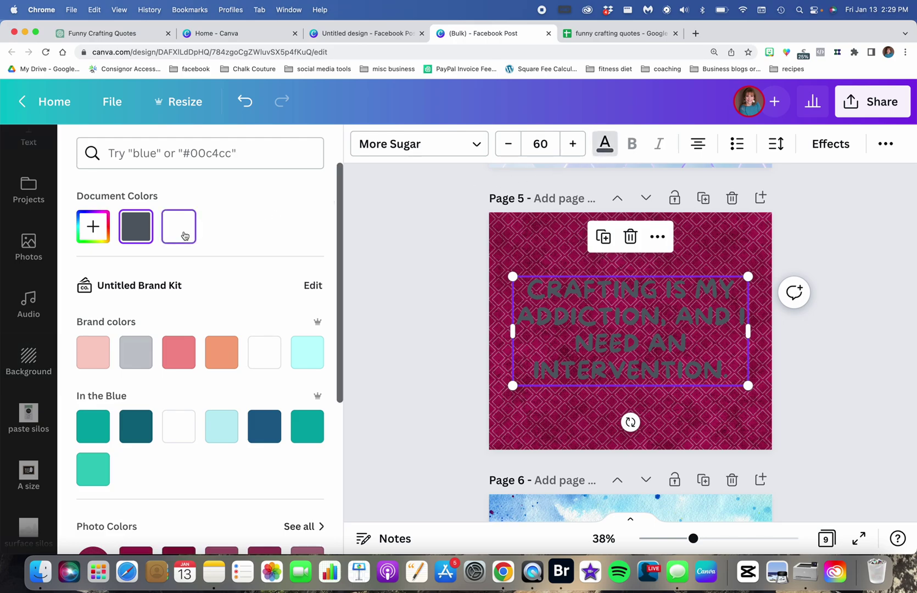
click(185, 235)
key(Escape)
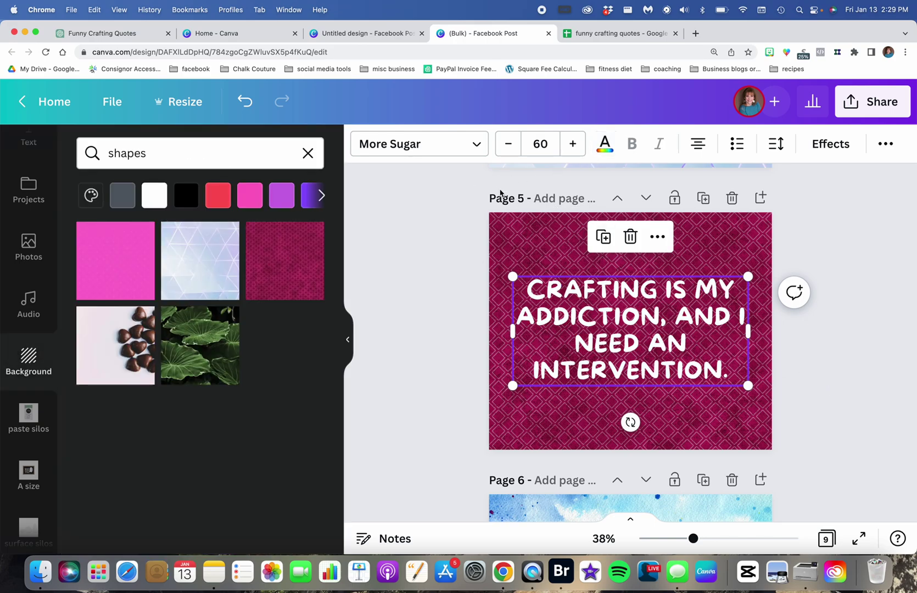
- Change the quote's font, trying TAN Pearl before settling on Alegreya
click(434, 144)
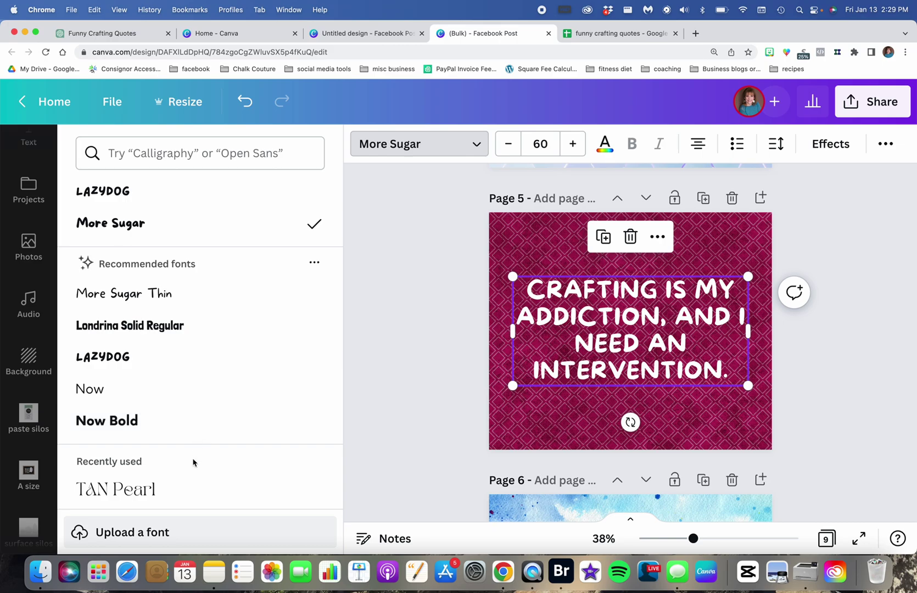
click(190, 485)
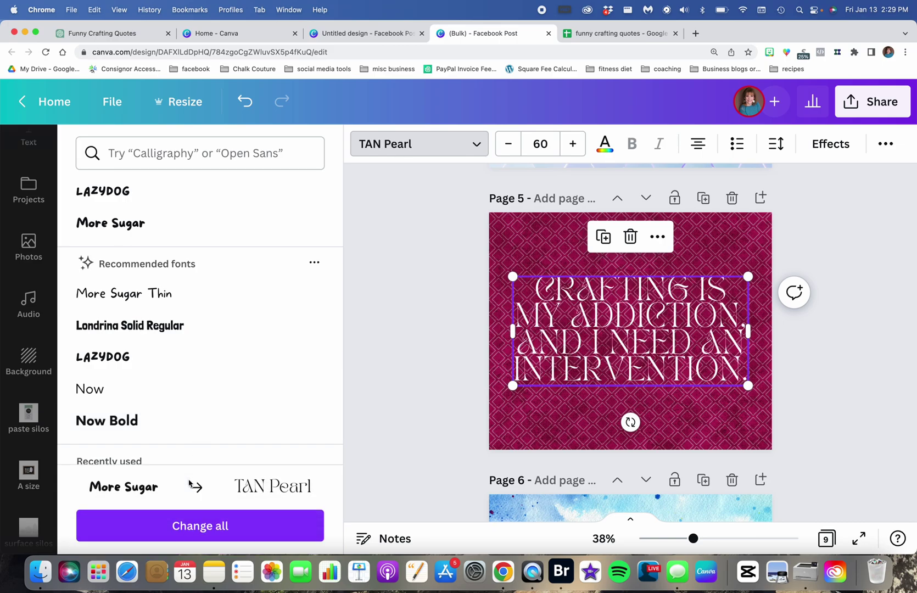
scroll(195, 378, down, 5)
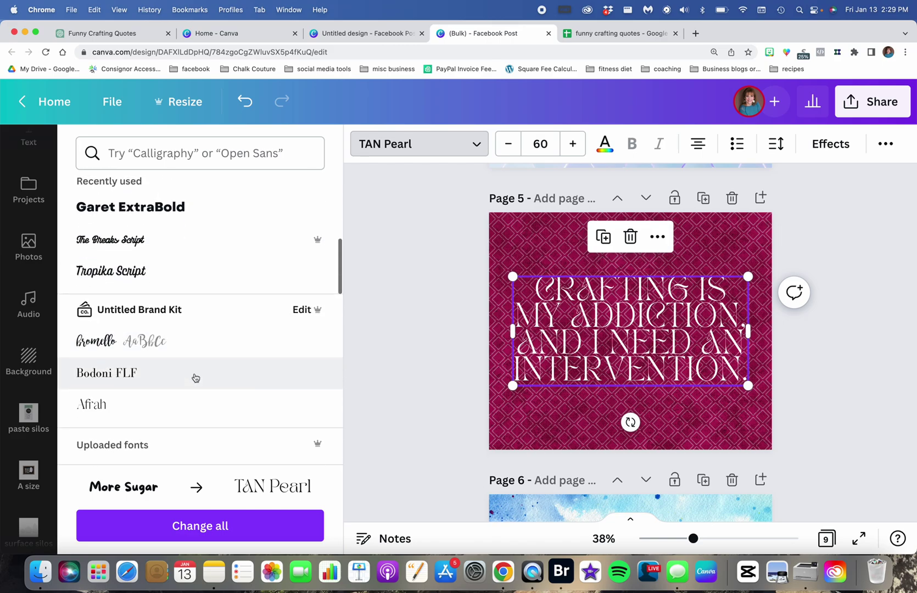
scroll(195, 378, down, 5)
scroll(195, 378, down, 2)
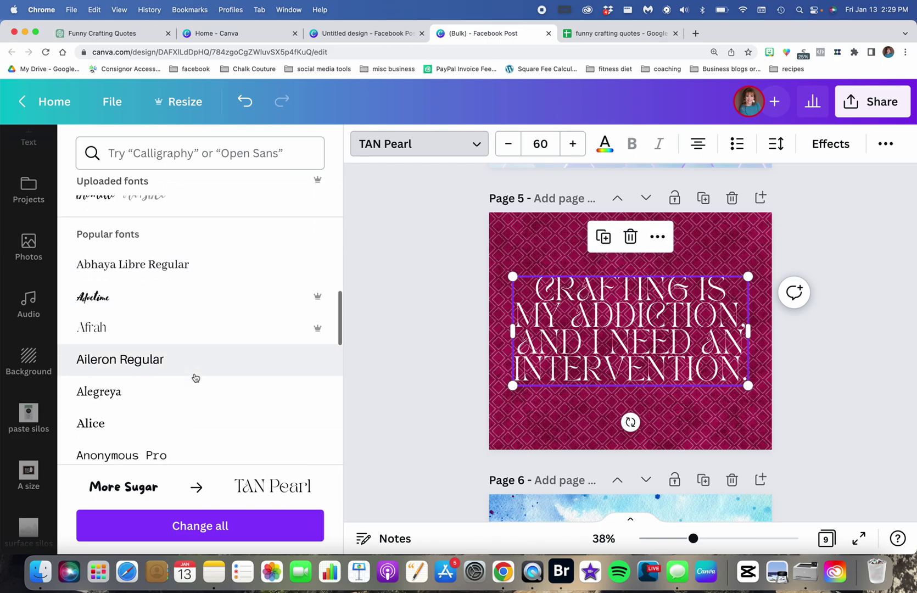
click(173, 402)
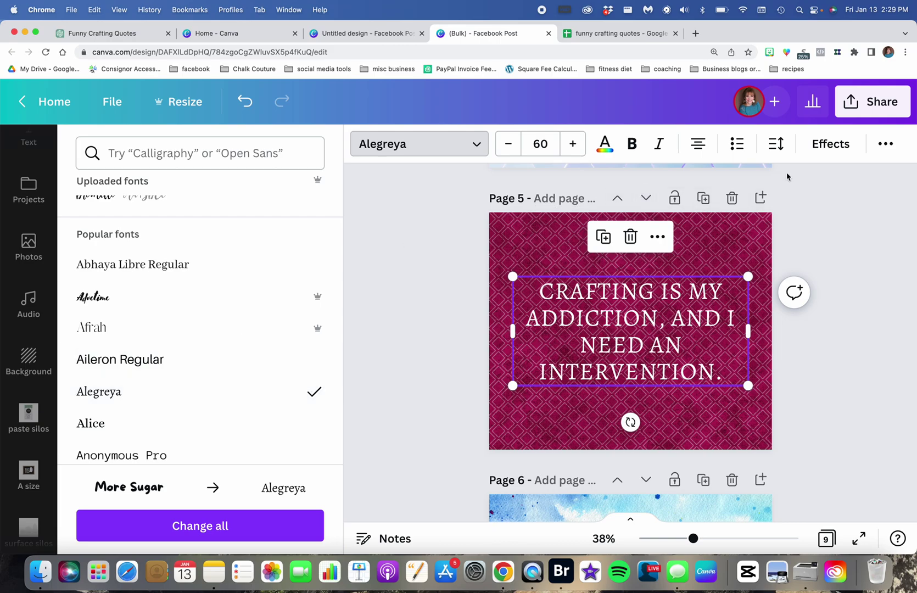
- Center the page 5 quote and widen its line spacing to about 1.6
click(699, 148)
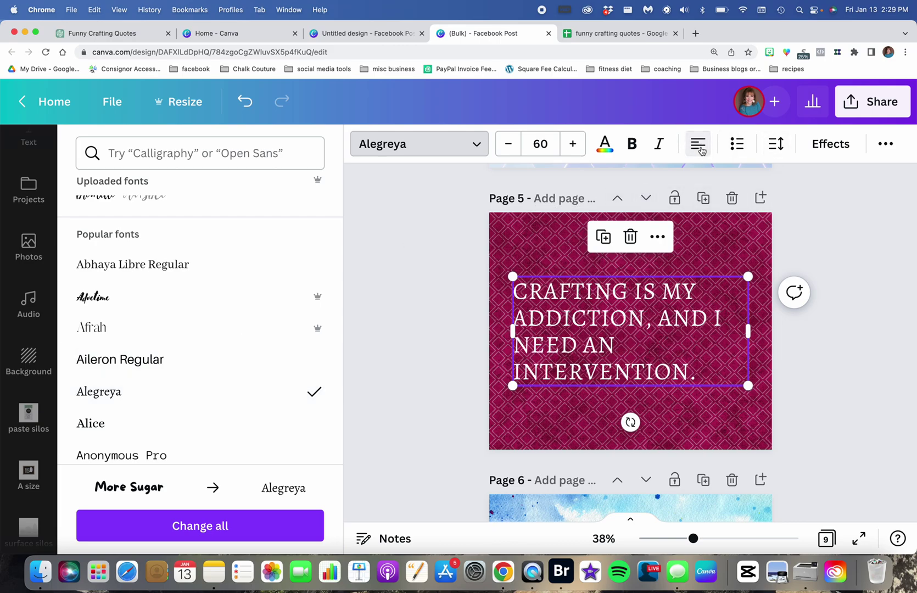
click(701, 149)
click(701, 149)
click(701, 150)
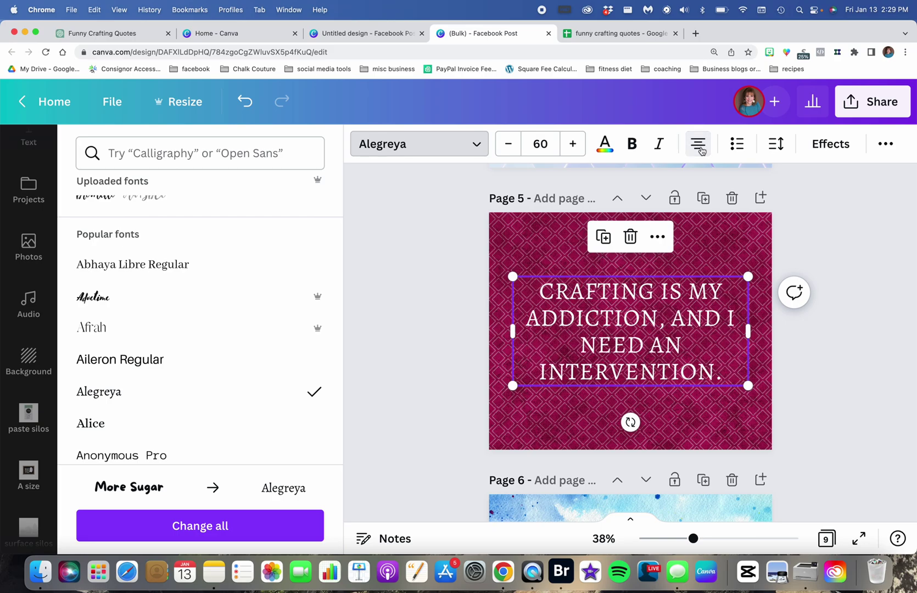
click(777, 144)
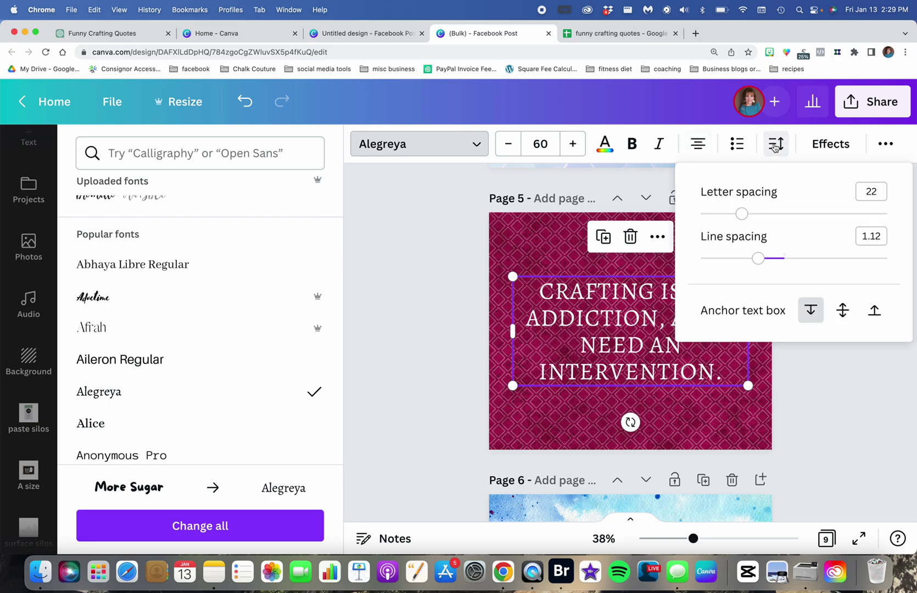
drag(757, 258, 802, 258)
click(826, 372)
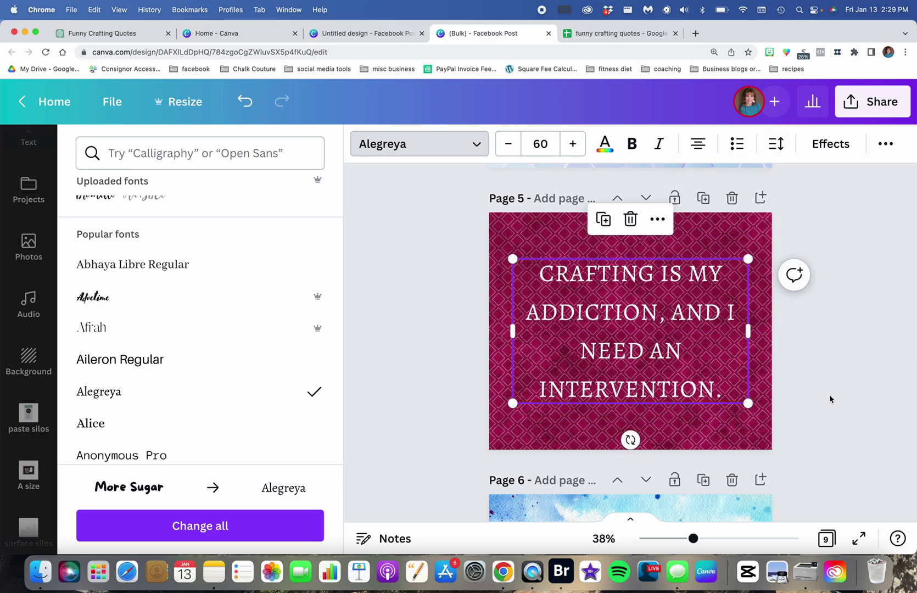
- Move page 6's quote text box higher on the page
scroll(830, 399, down, 3)
scroll(830, 399, down, 2)
click(753, 335)
click(671, 392)
drag(671, 393, 671, 350)
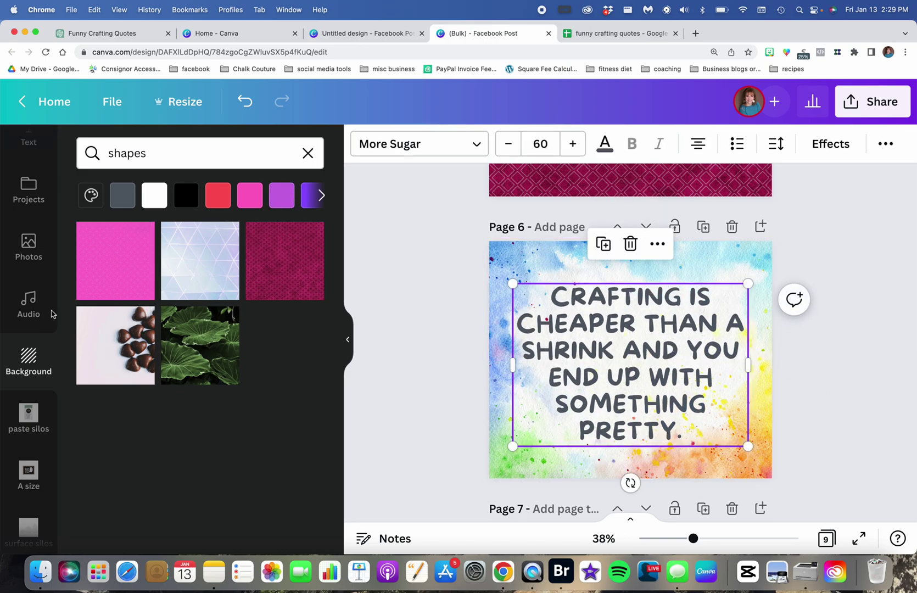
- Search 'aesthetic blue background' and apply the blue hexagon pattern to page 6
drag(162, 157, 87, 153)
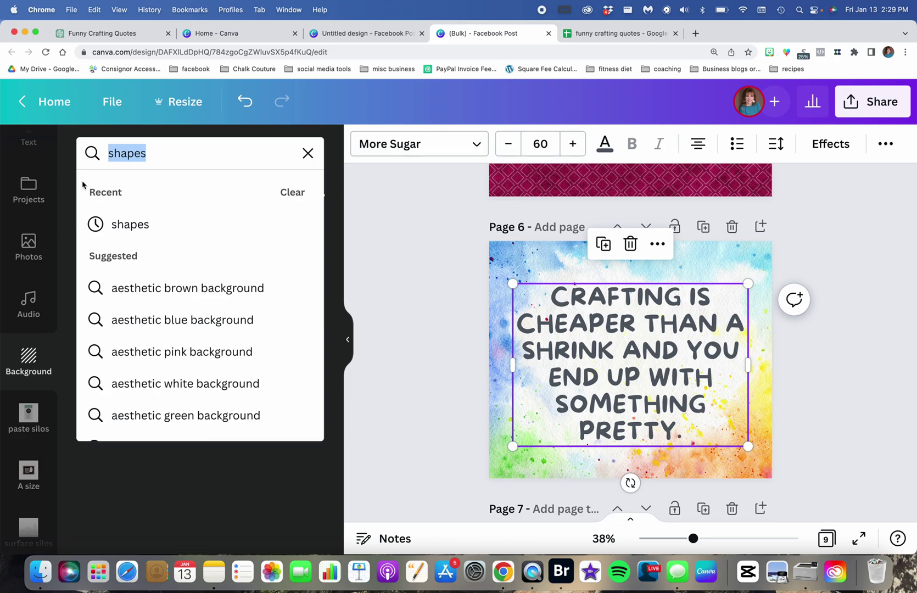
click(137, 321)
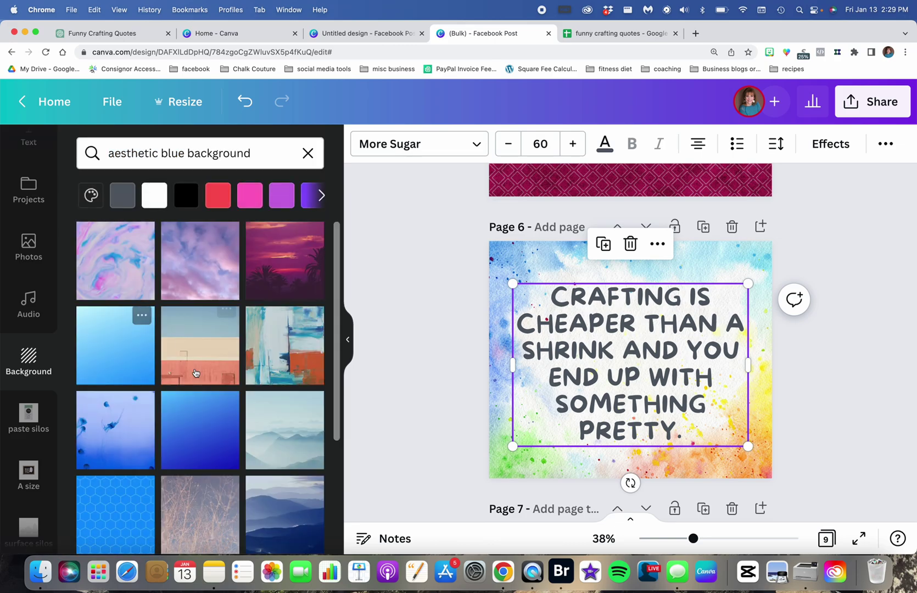
scroll(201, 401, down, 5)
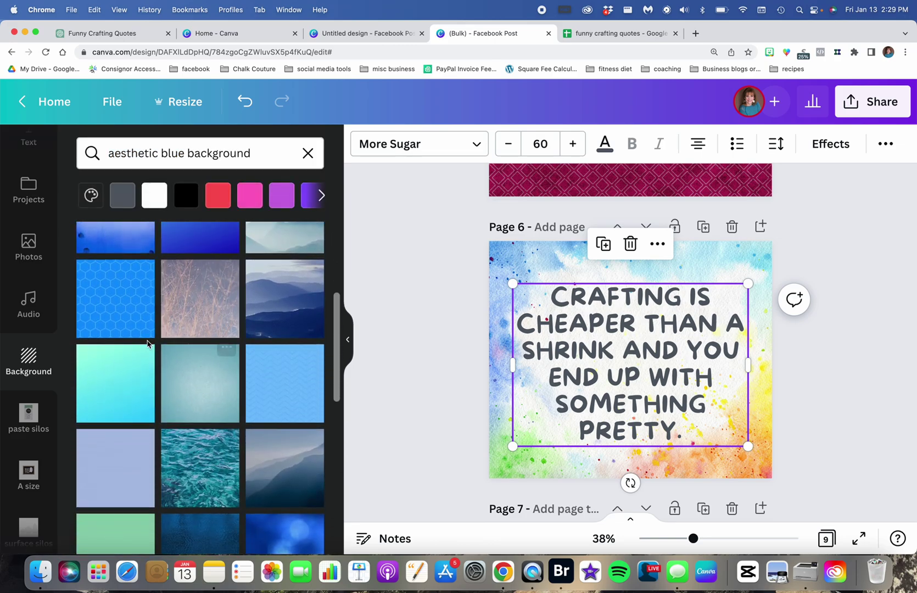
click(137, 319)
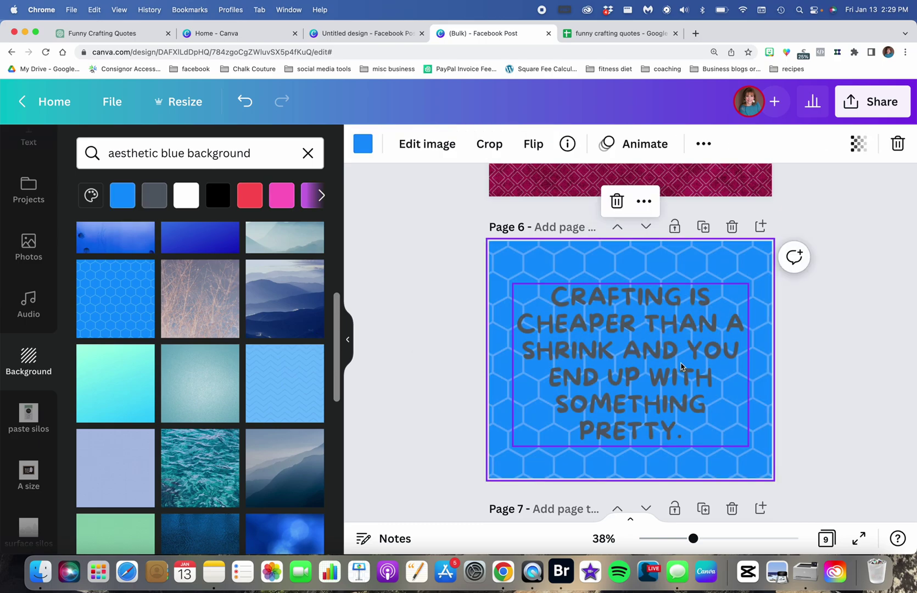
- Make page 6's quote text white
click(604, 359)
click(606, 144)
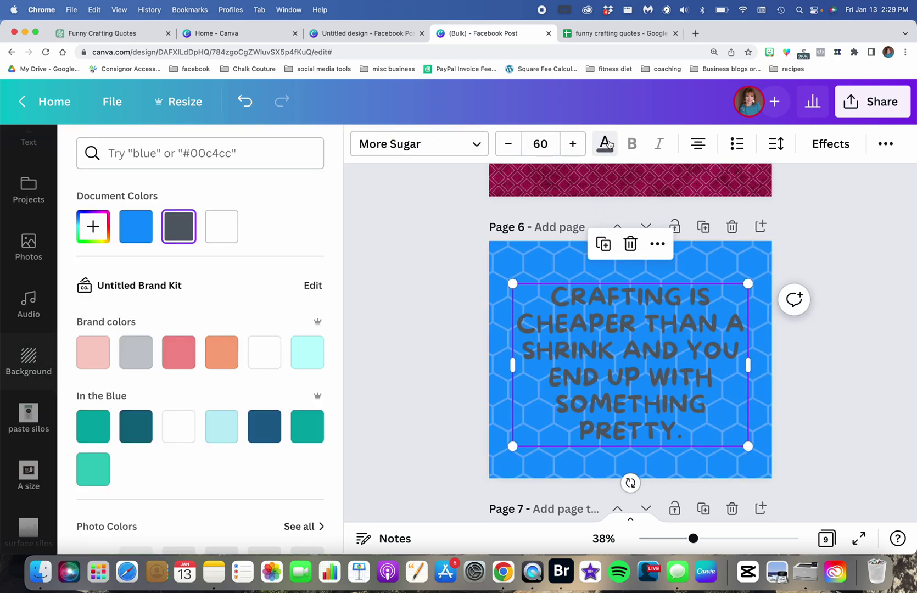
click(222, 226)
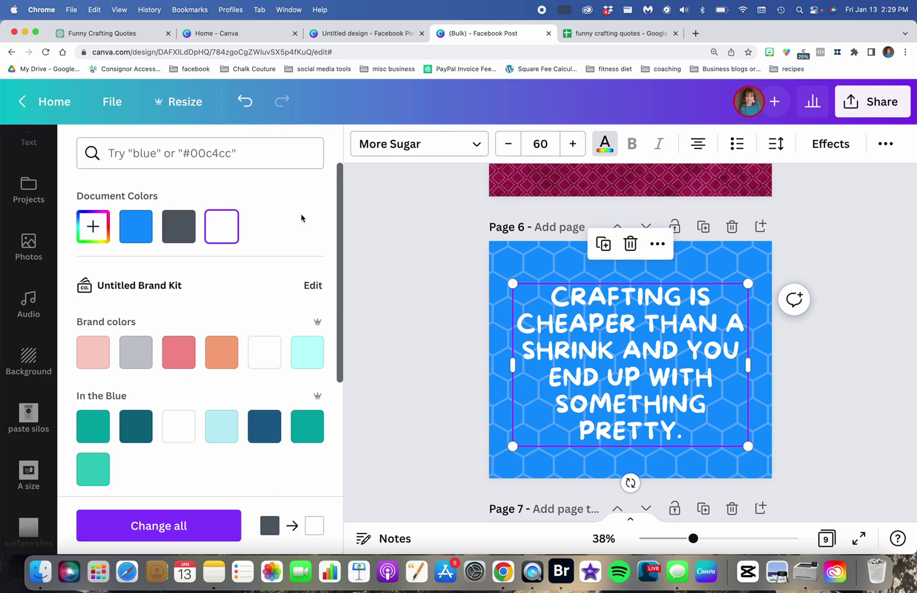
click(874, 387)
scroll(874, 387, down, 5)
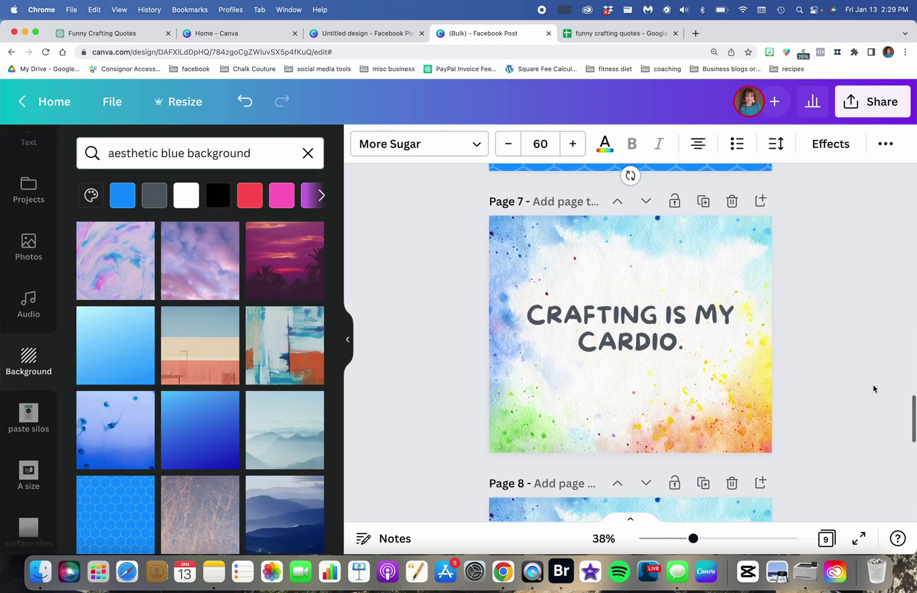
- Swap page 7's watercolour background for the teal glitter texture and select the quote
click(726, 377)
scroll(221, 417, down, 6)
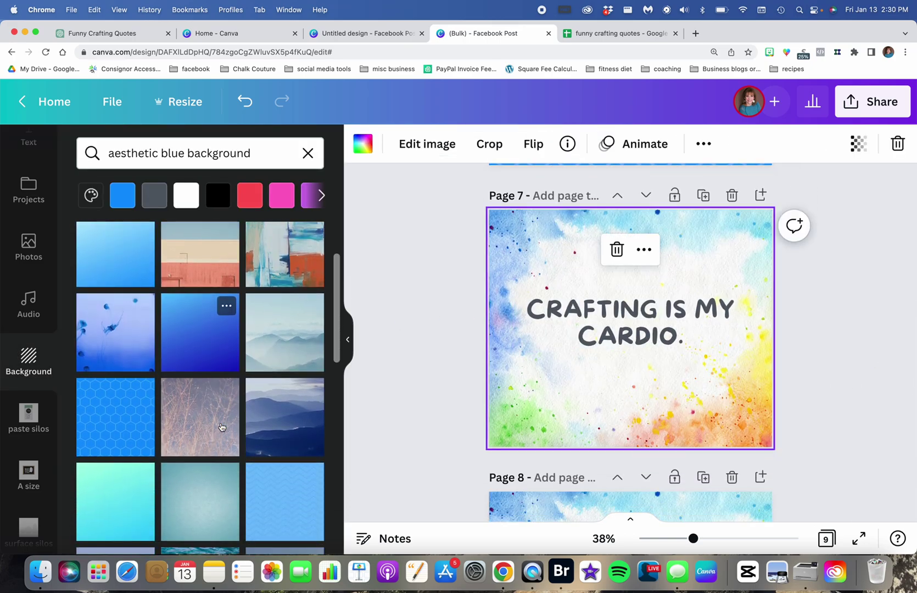
scroll(221, 427, down, 8)
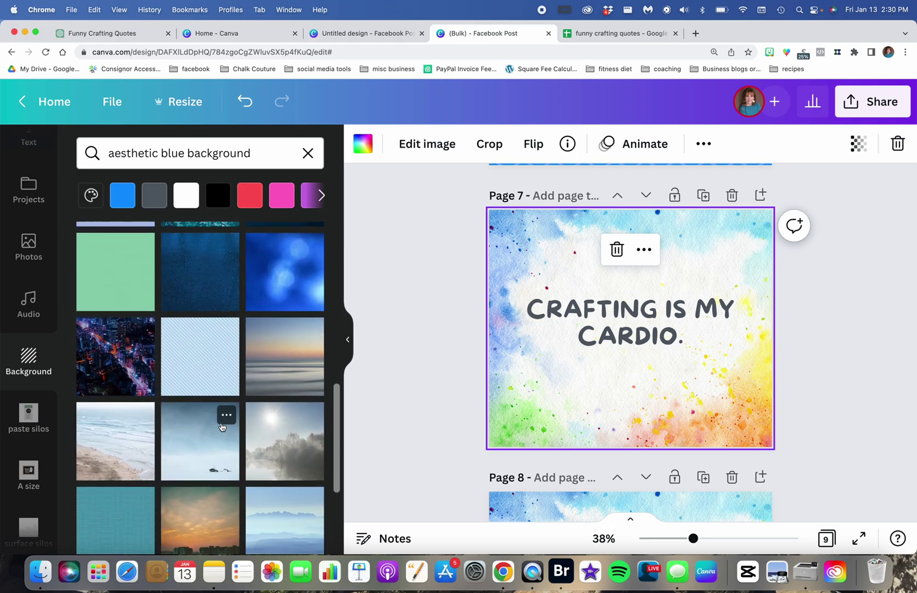
scroll(221, 427, down, 8)
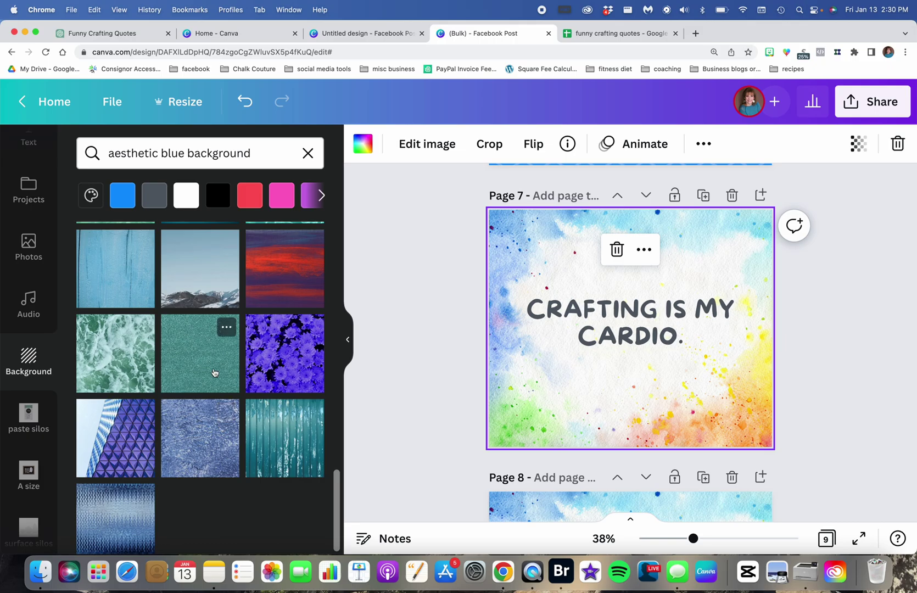
click(214, 373)
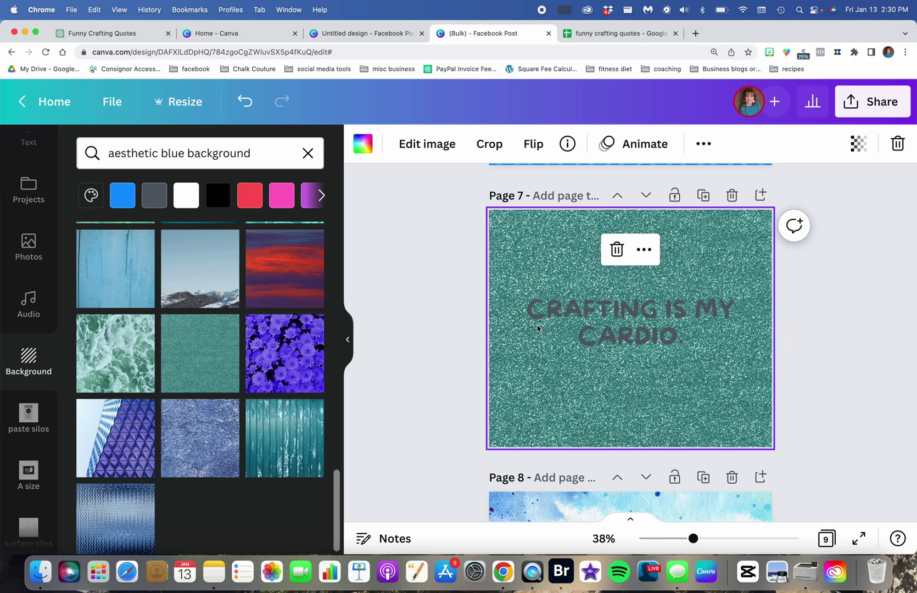
click(678, 325)
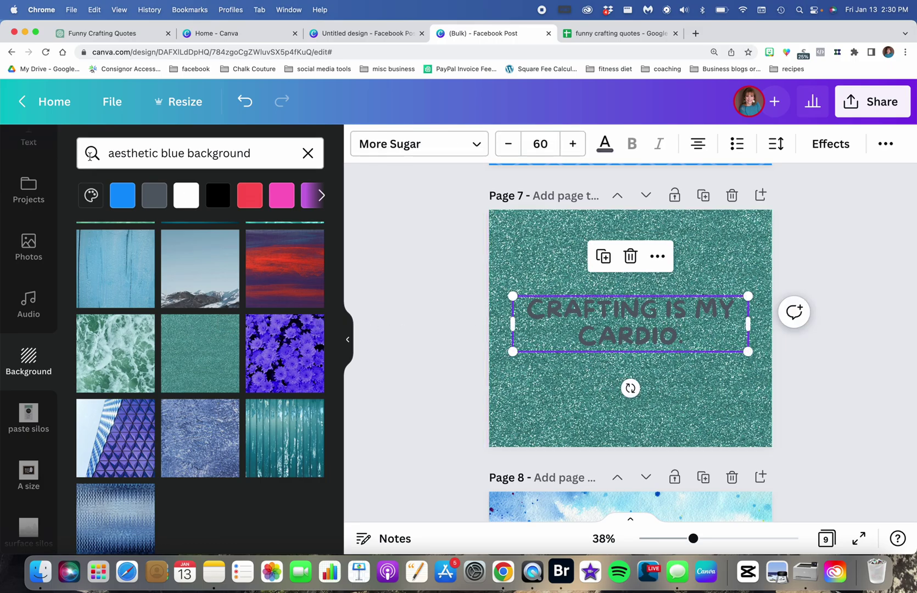
- Search Elements for 'cardio', replacing the old glue gun search
click(260, 158)
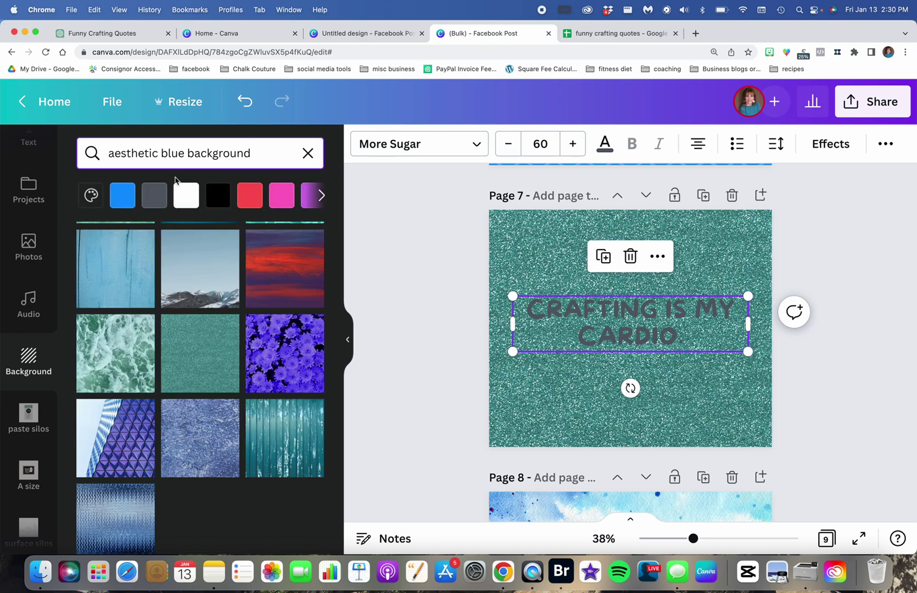
scroll(13, 245, up, 5)
click(24, 212)
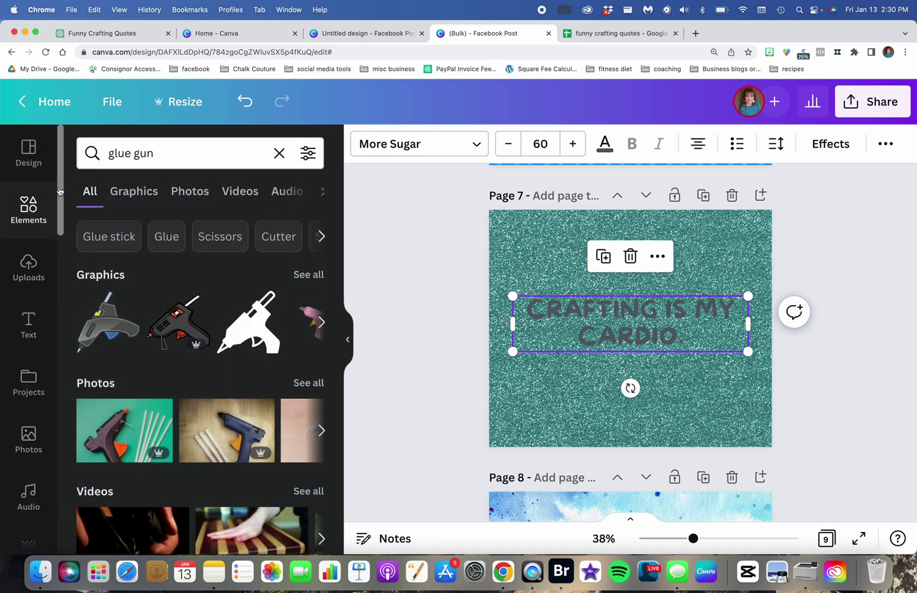
click(99, 153)
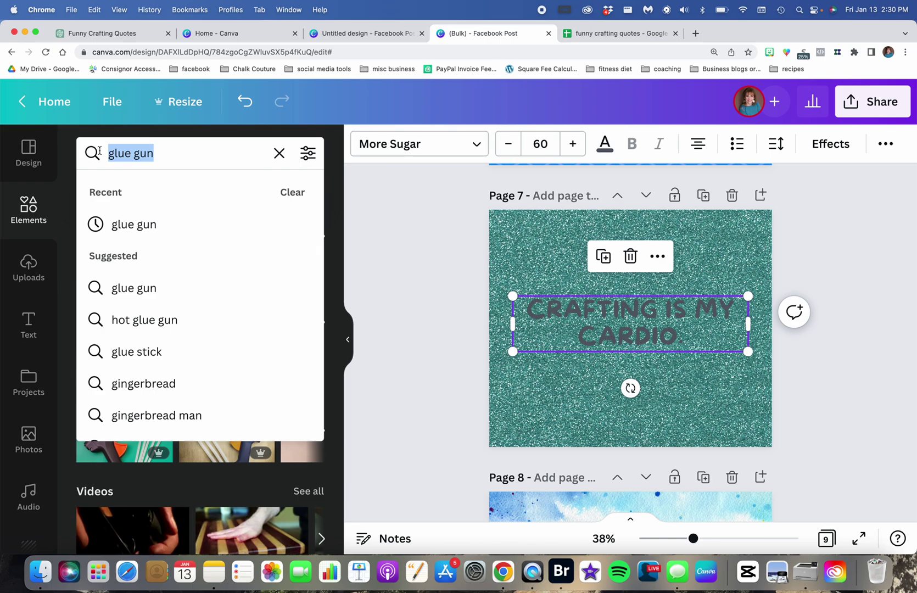
text(cardio)
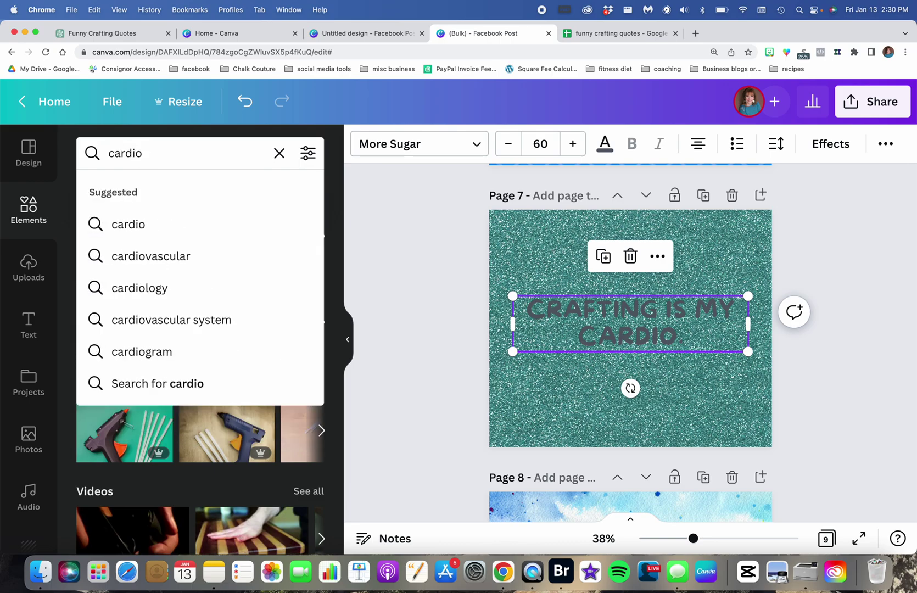
key(Return)
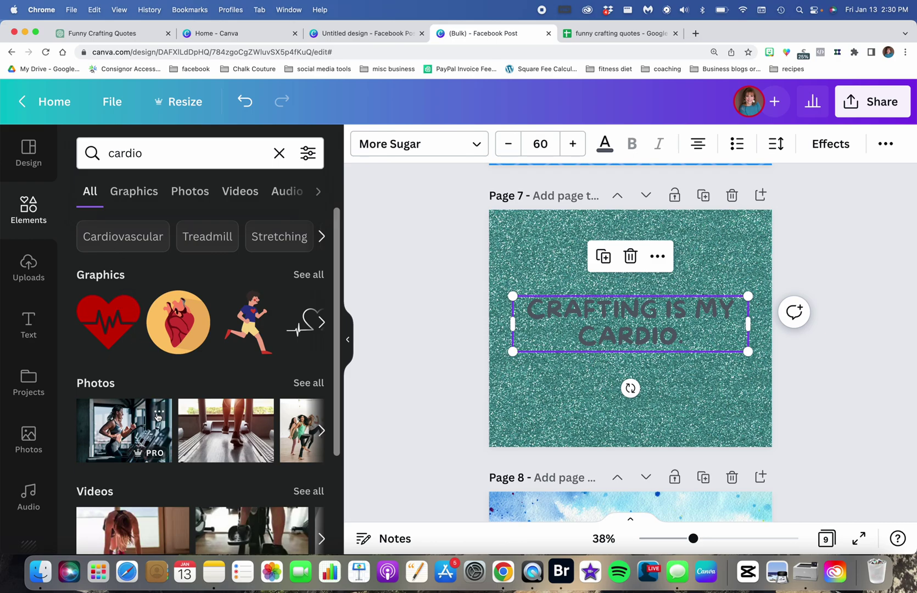
- Filter the cardio results to Photos and inspect the red heart-and-stethoscope photo
scroll(156, 409, down, 5)
scroll(157, 416, up, 5)
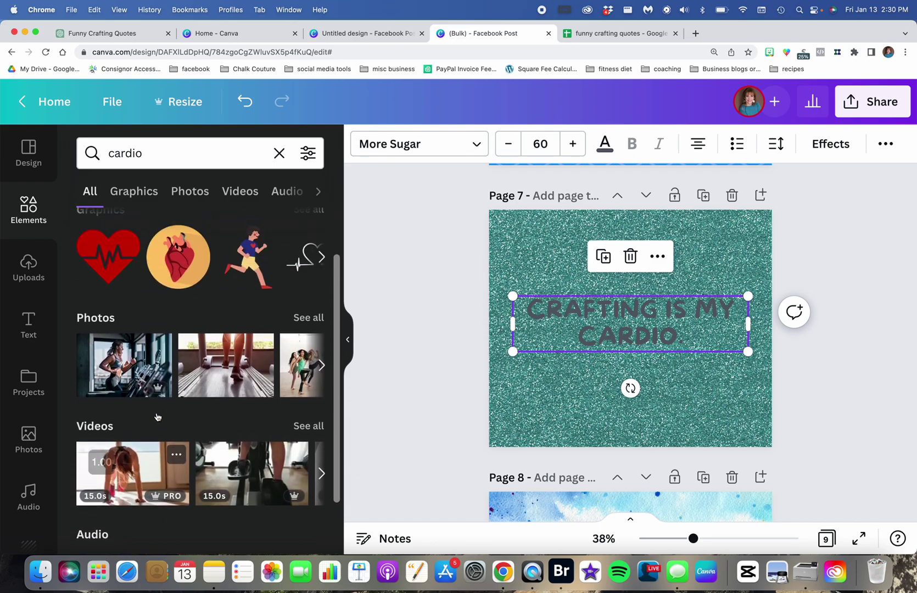
click(185, 197)
scroll(212, 327, down, 5)
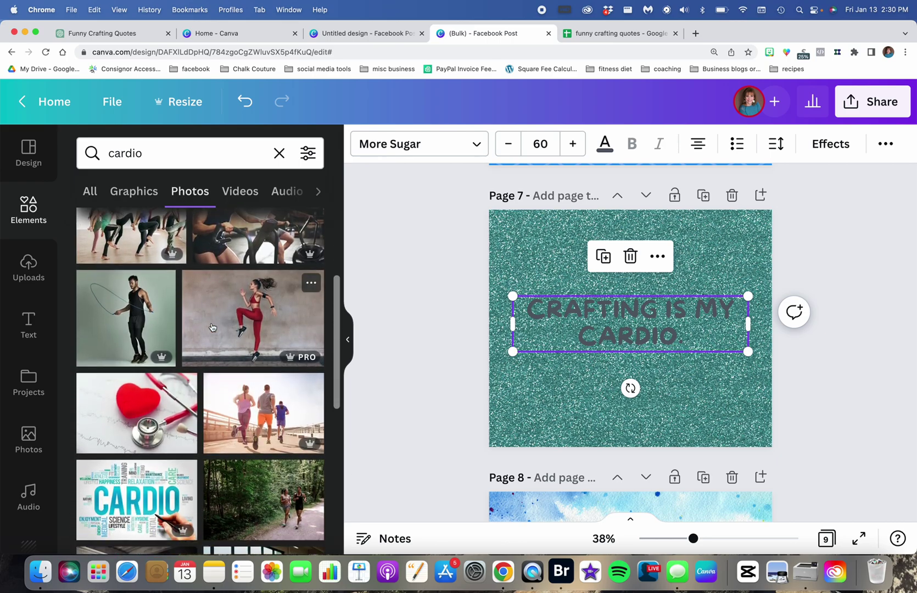
scroll(212, 327, down, 5)
scroll(189, 318, up, 3)
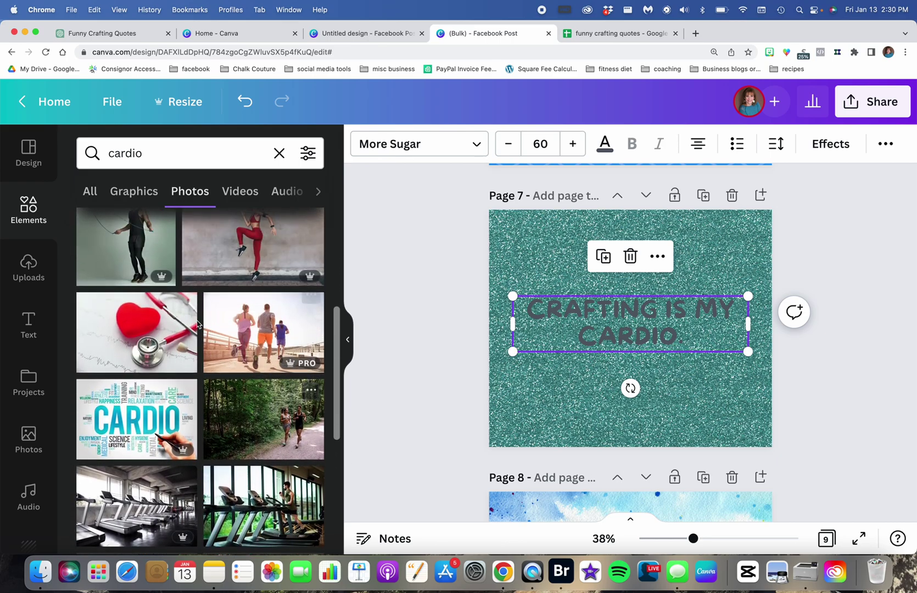
click(187, 304)
click(117, 305)
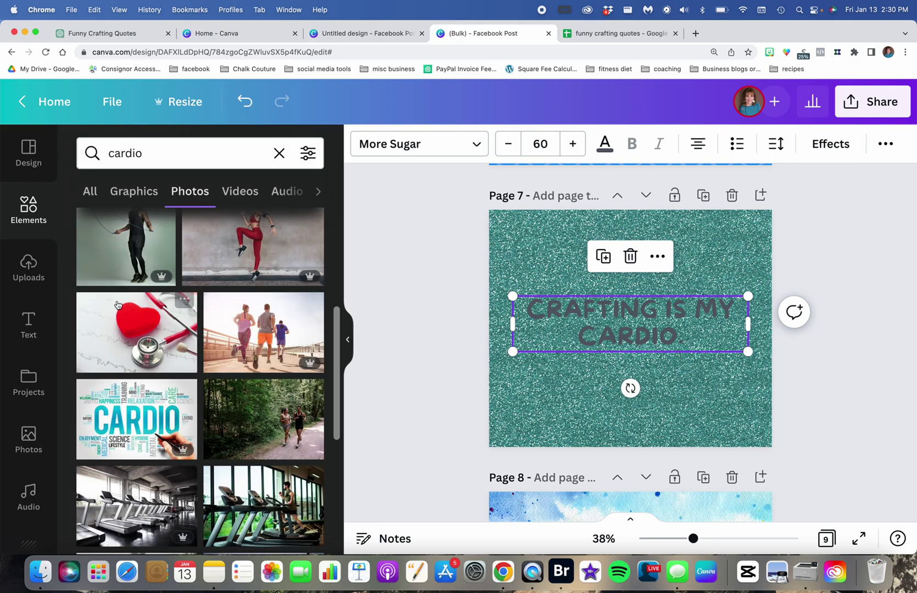
- Add the heart-and-stethoscope photo, enlarge it across page 7, and set transparency to 56
click(149, 308)
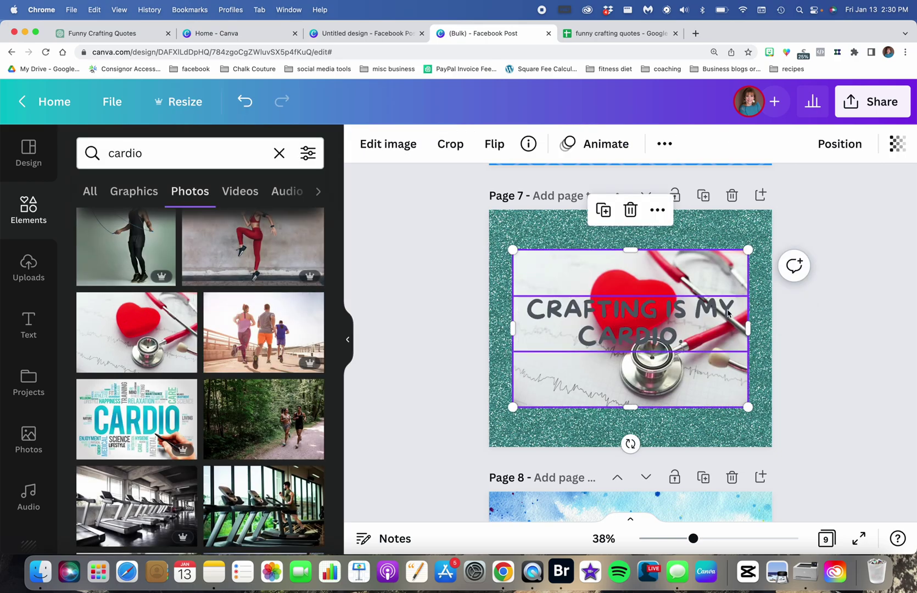
drag(750, 251, 825, 198)
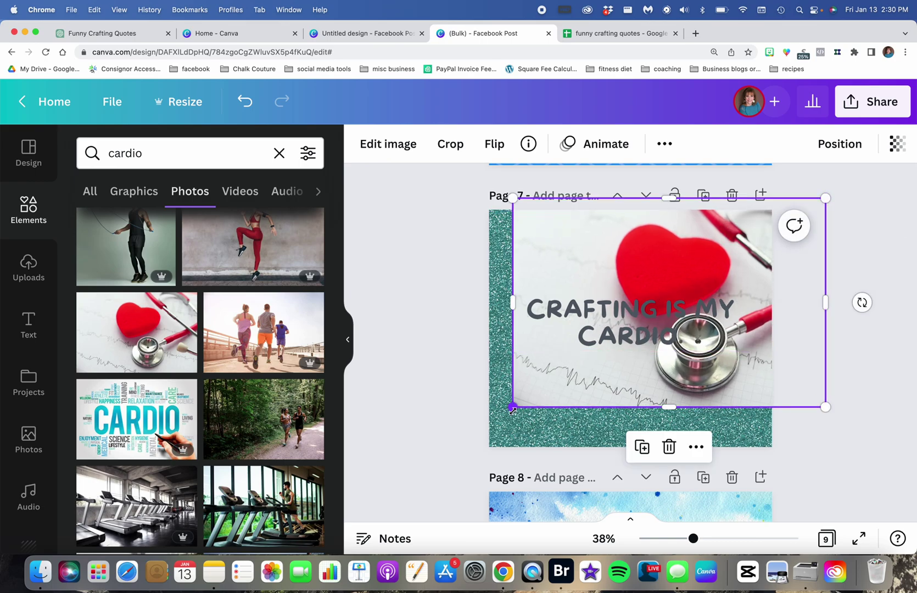
drag(512, 407, 416, 471)
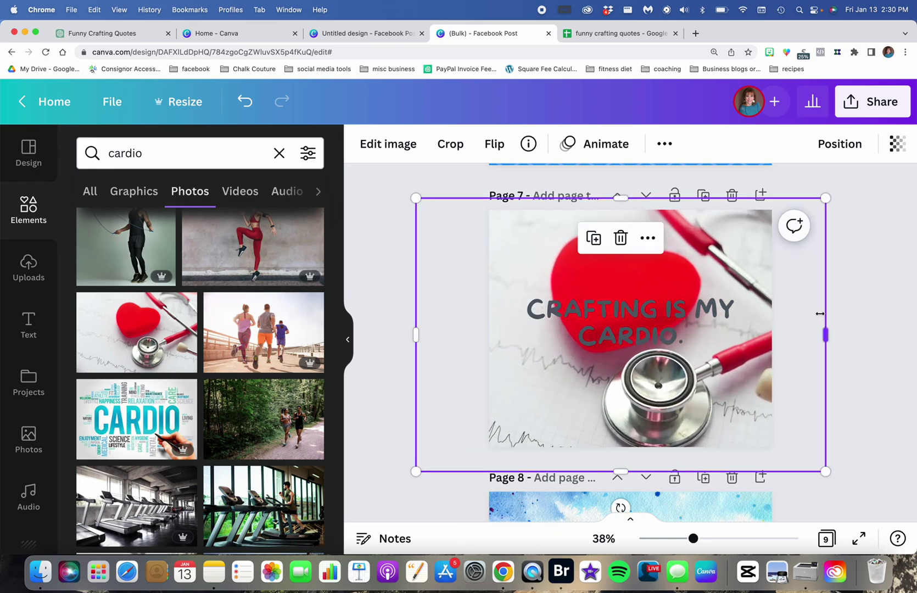
click(897, 143)
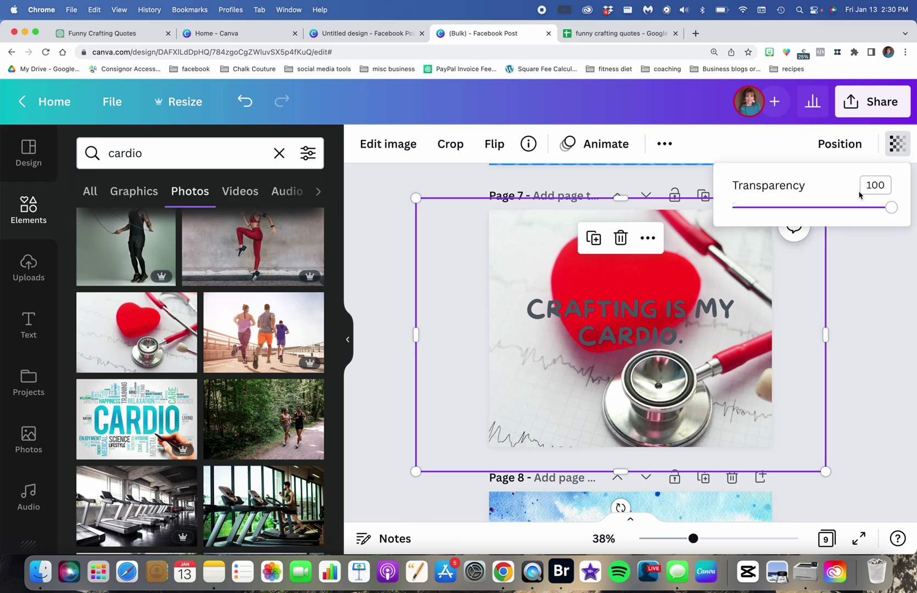
drag(894, 211, 822, 222)
drag(754, 267, 758, 356)
- Delete the glitter background and reposition the quote and heart photo
click(745, 254)
key(Delete)
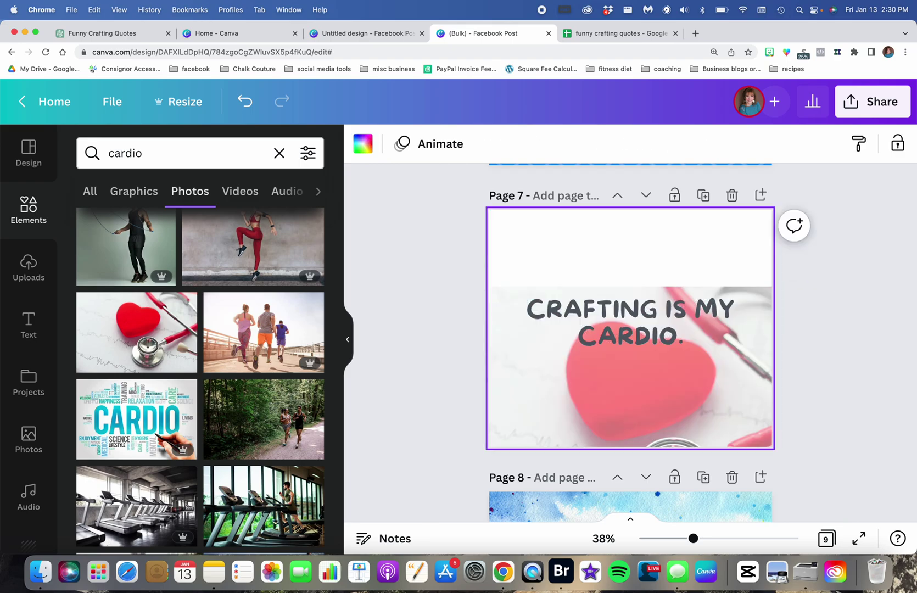
click(734, 312)
mouse_move(734, 312)
mouse_down()
mouse_move(736, 269)
mouse_move(738, 320)
mouse_up()
drag(745, 399, 723, 314)
click(723, 313)
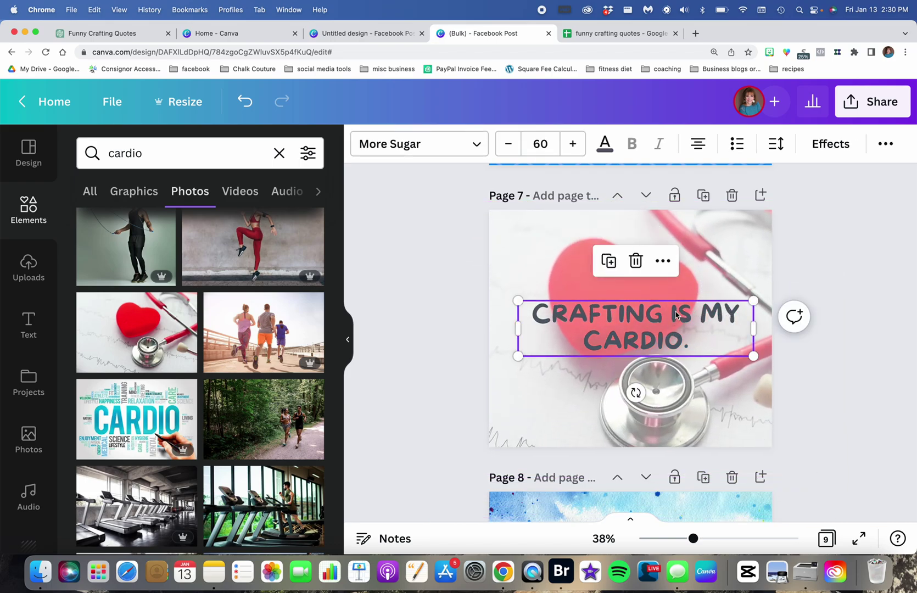
- Break the cardio quote onto three lines and spread its lines further apart
double_click(676, 314)
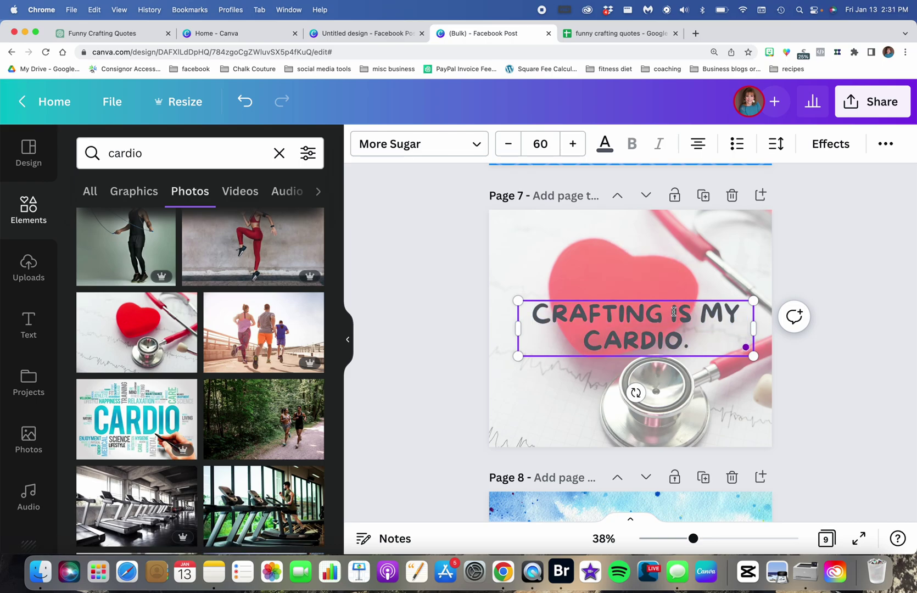
key(Return)
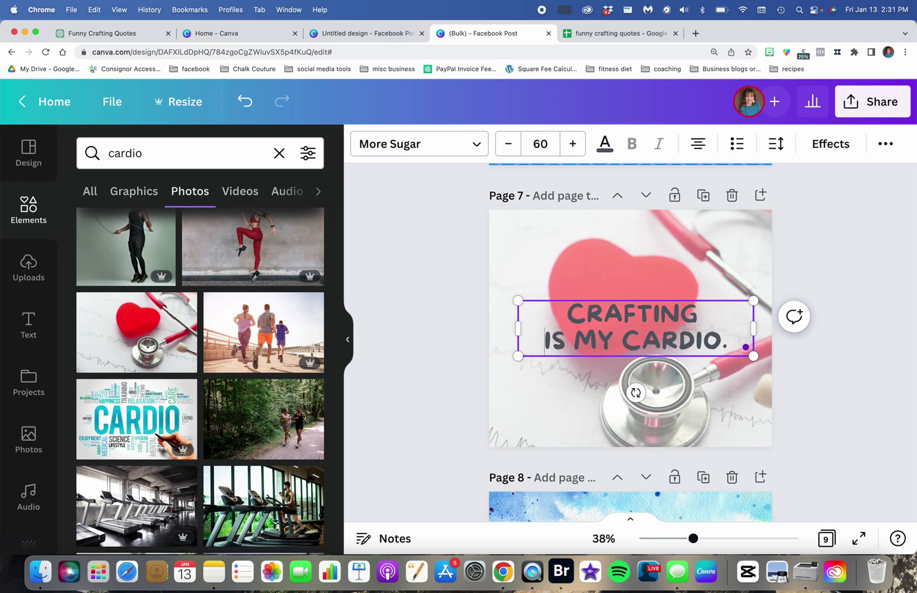
key(Return)
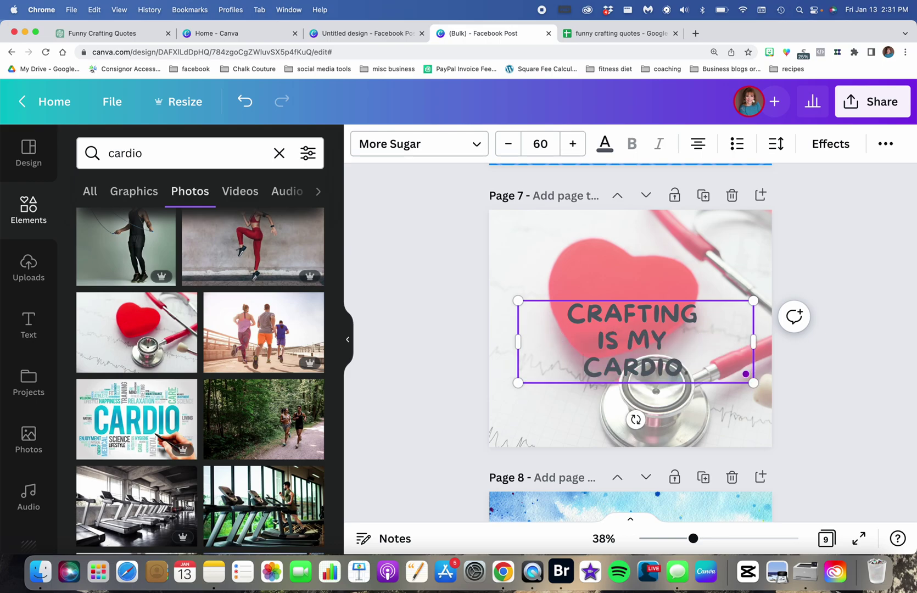
click(776, 143)
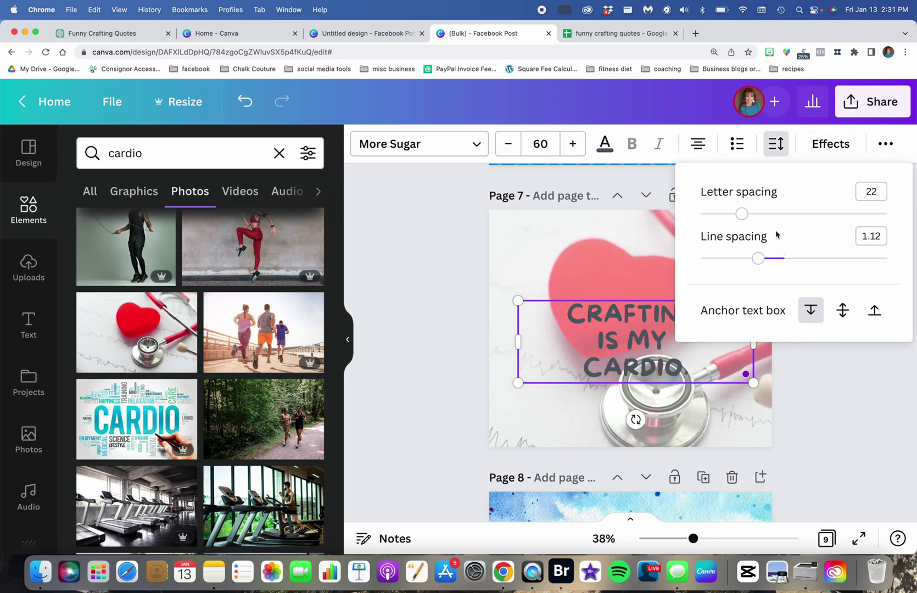
drag(758, 259, 820, 259)
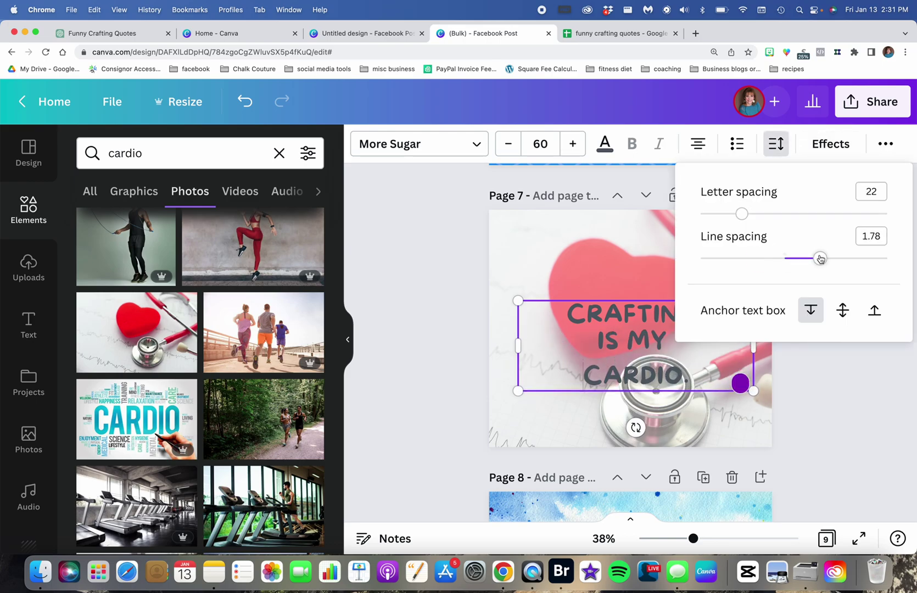
click(828, 395)
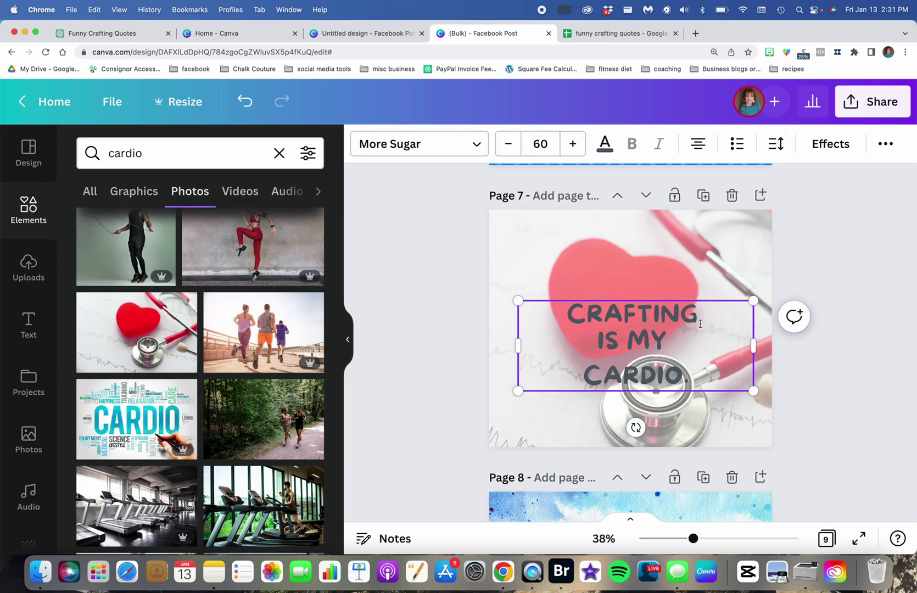
- Set the whole quote's line spacing to 1.78 and nudge it slightly higher
drag(693, 368, 568, 288)
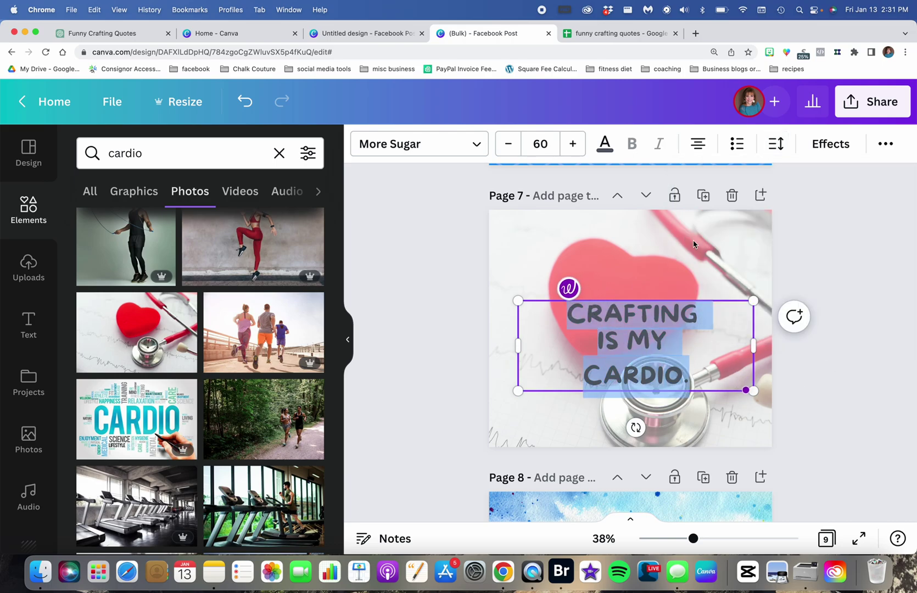
click(776, 143)
drag(793, 259, 819, 258)
click(820, 403)
click(777, 385)
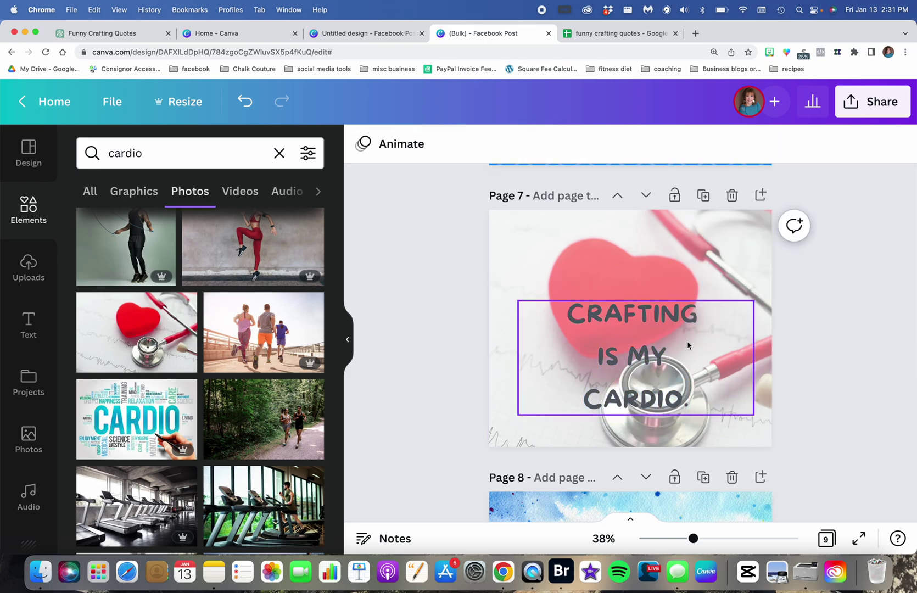
click(667, 326)
drag(668, 325, 662, 309)
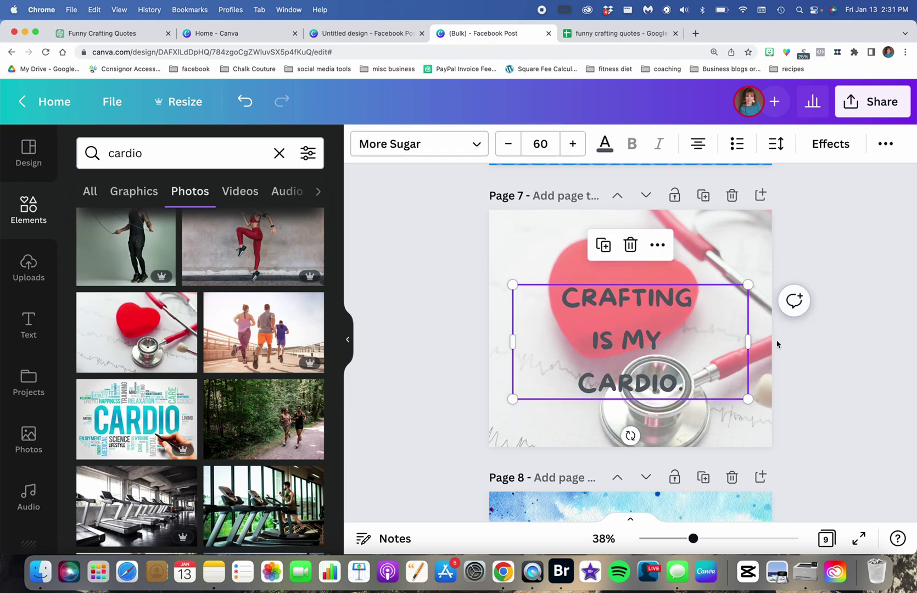
scroll(830, 365, down, 5)
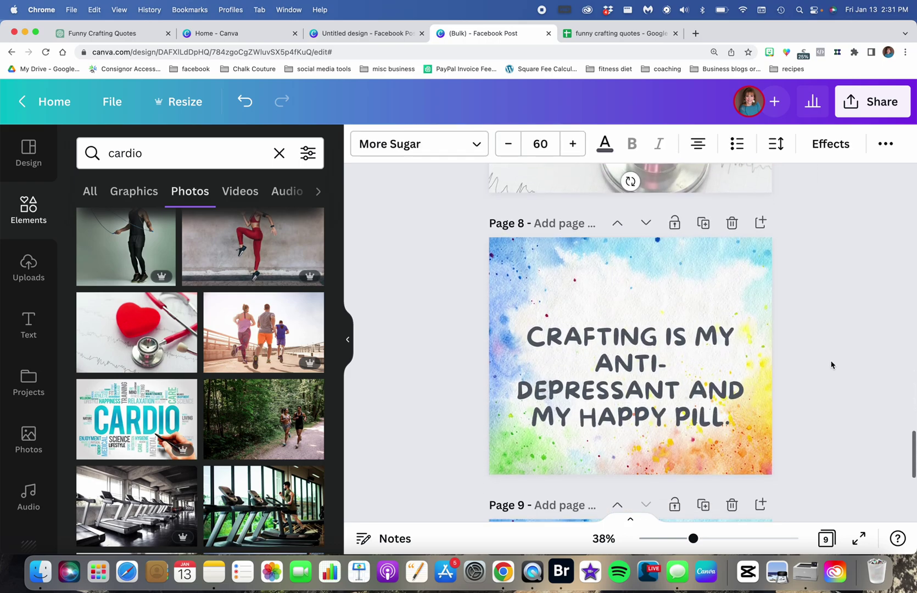
scroll(831, 364, up, 3)
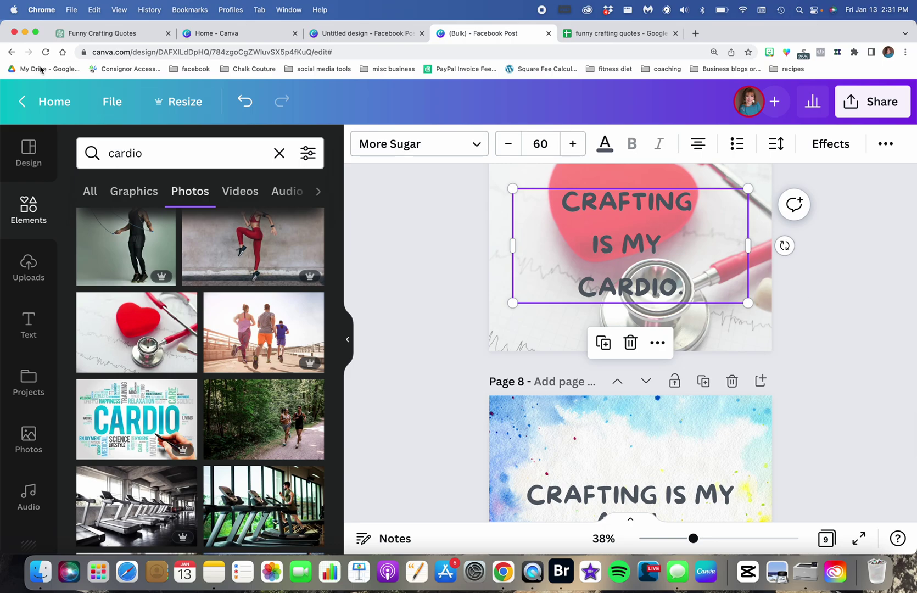
- Review the ChatGPT quote list, then return to the funny crafting quotes spreadsheet
click(78, 36)
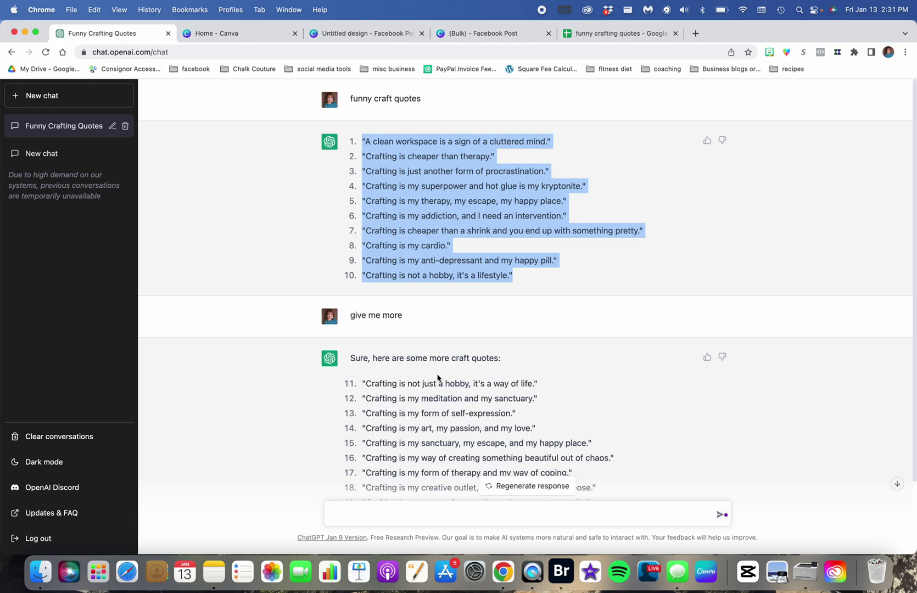
click(600, 34)
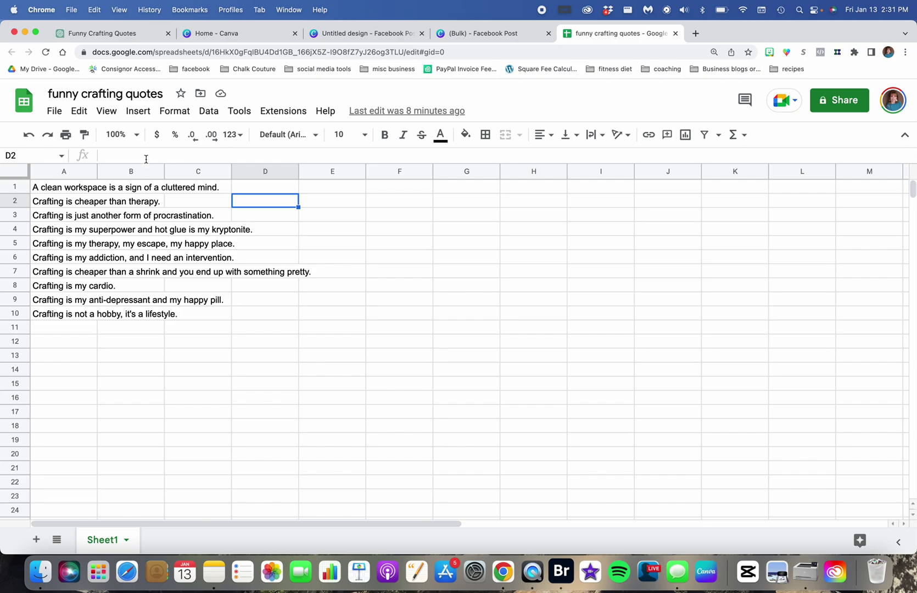
- Show the File > Download export formats for the quotes spreadsheet
click(106, 94)
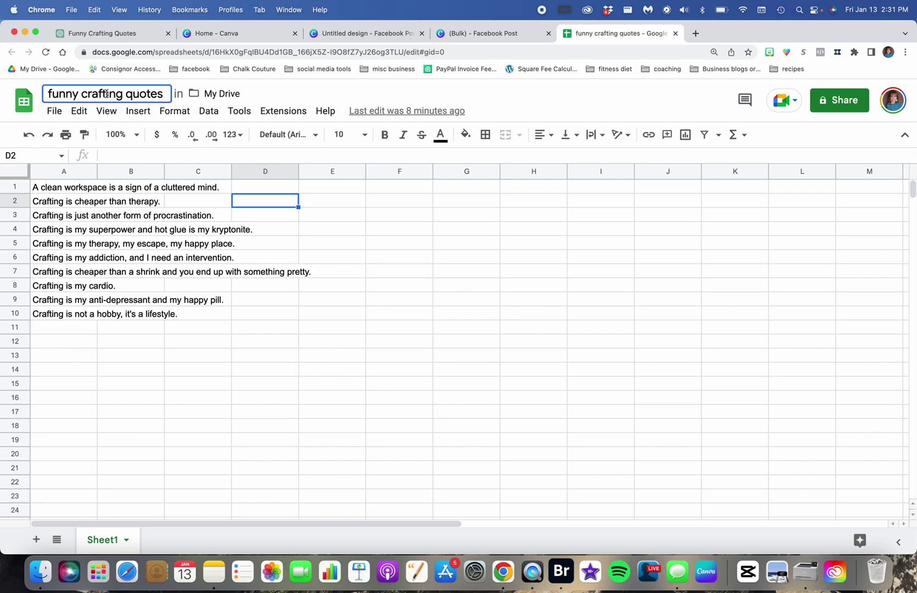
click(50, 112)
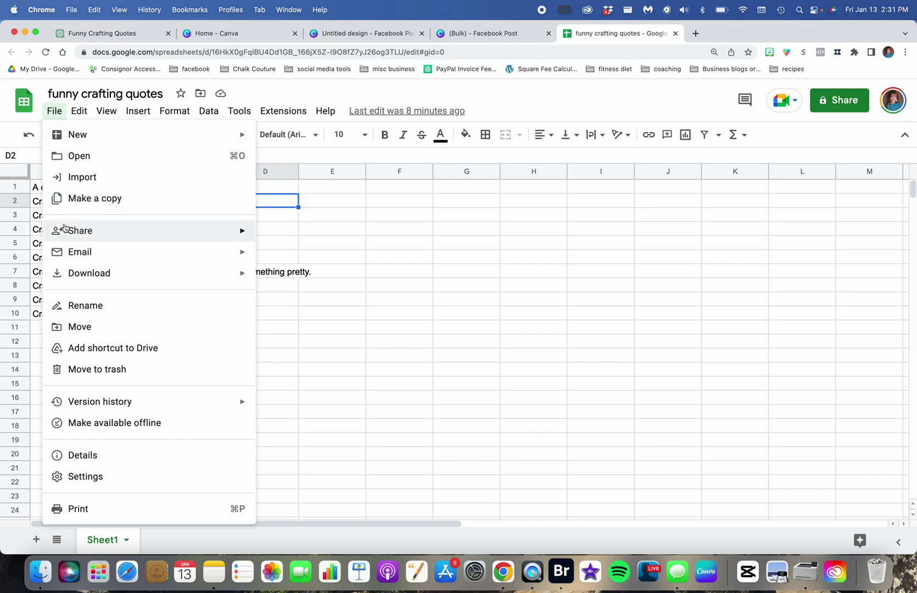
mouse_move(88, 275)
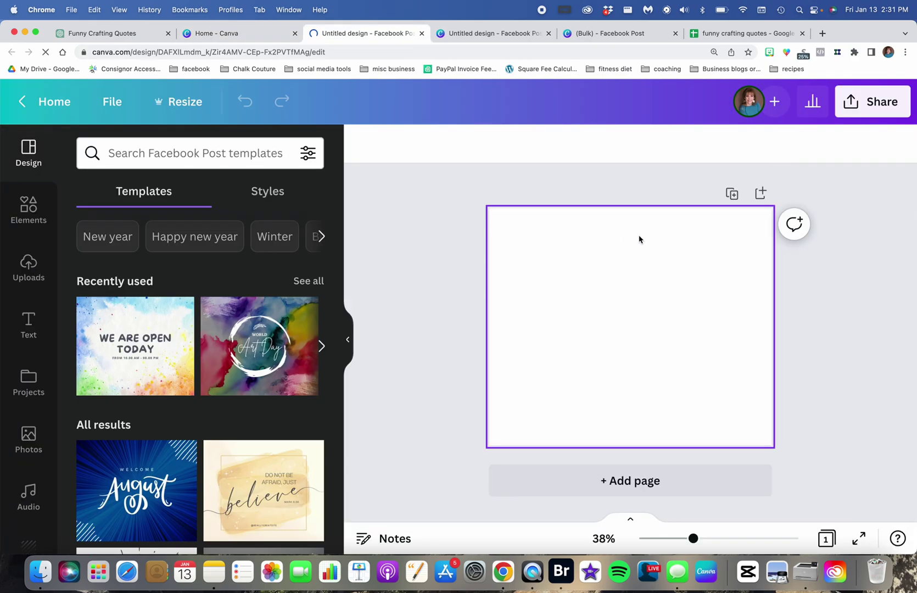
- Apply the beige 'believe' template, then delete the script word 'believe' and the MARK 5:36 reference
click(288, 463)
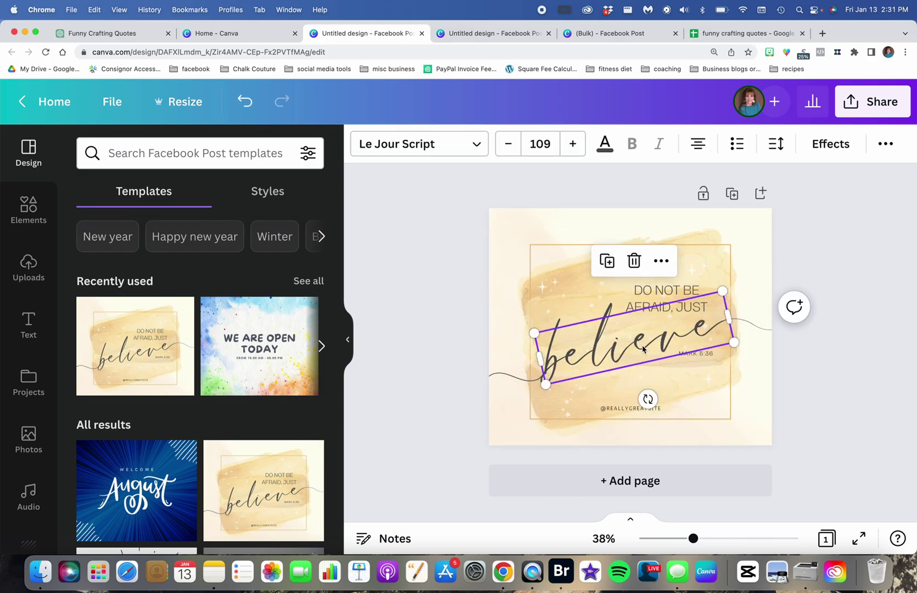
key(Delete)
click(630, 408)
click(693, 354)
key(Delete)
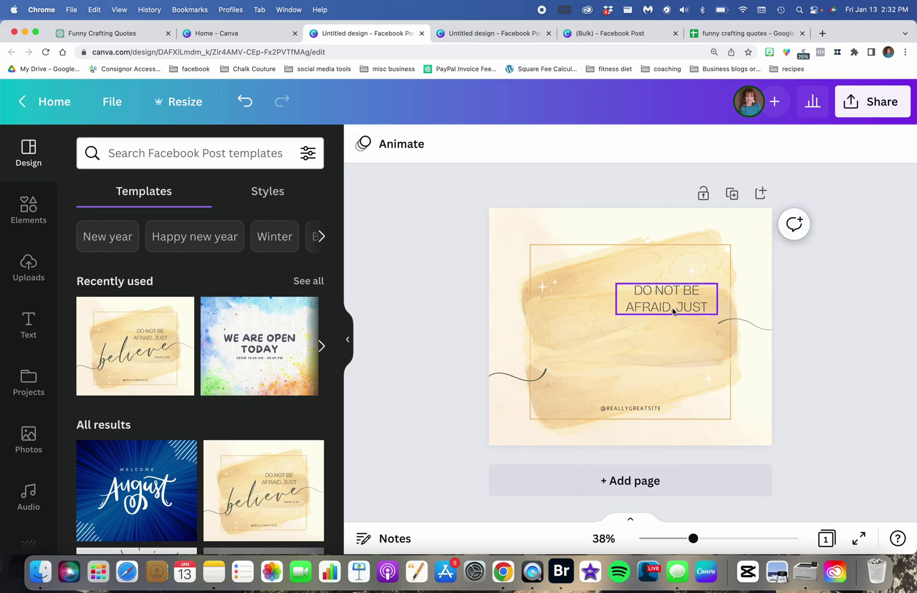
- Centre the 'DO NOT BE AFRAID, JUST' headline and scroll the Apps list down to Bulk create
drag(667, 315, 634, 342)
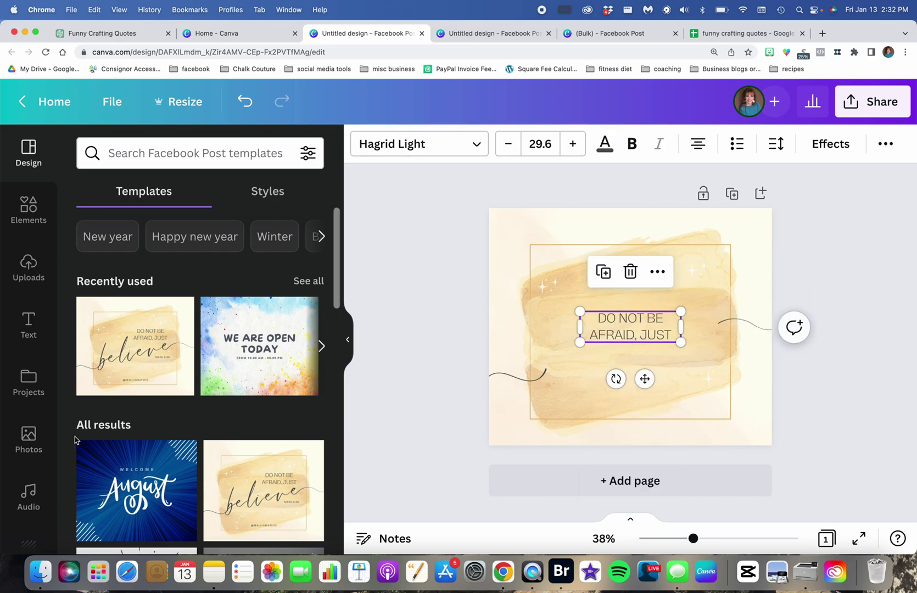
scroll(39, 478, down, 10)
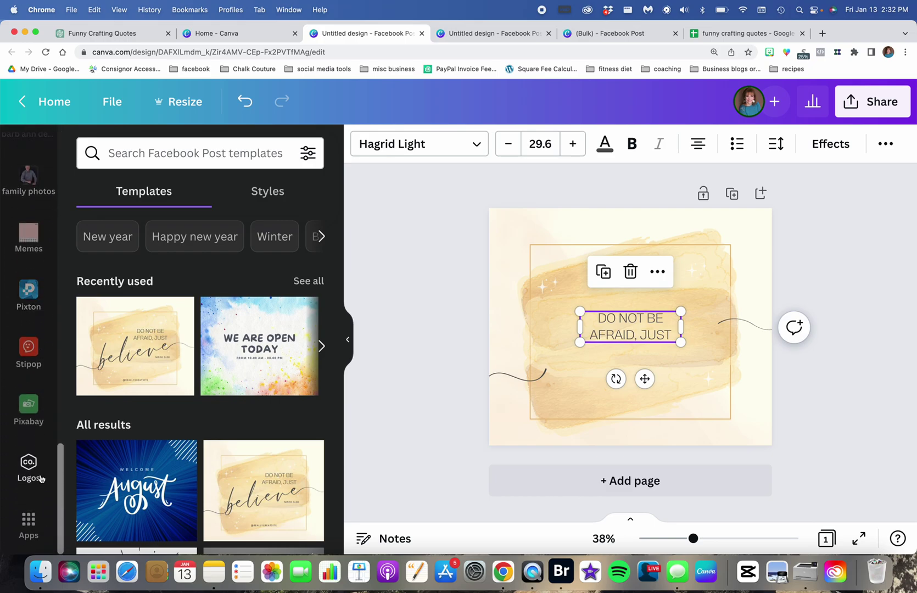
click(29, 525)
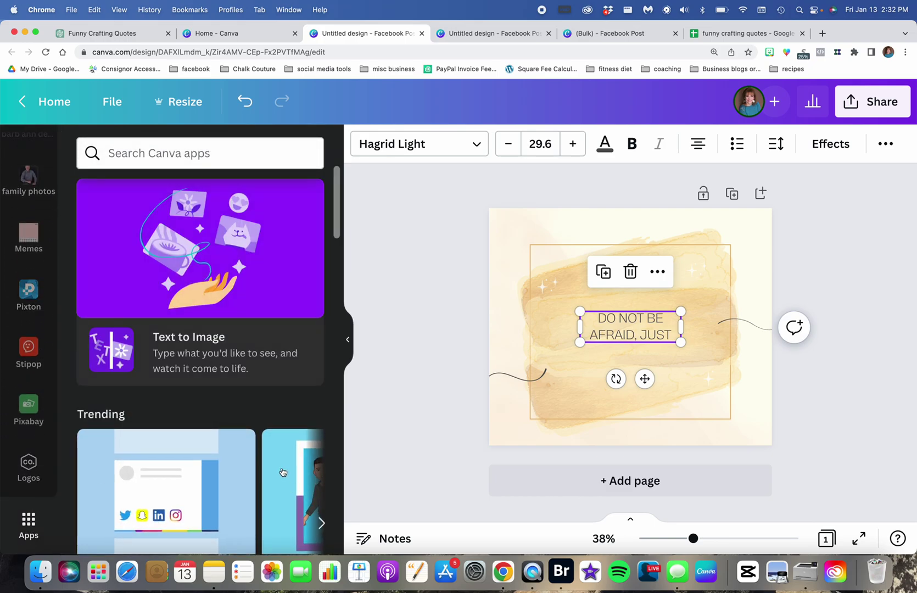
scroll(282, 471, down, 5)
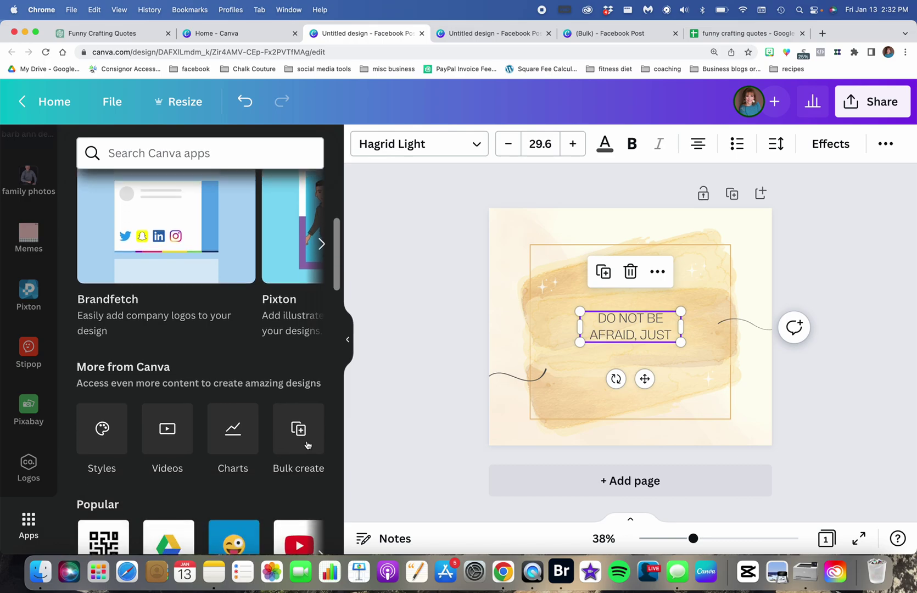
- Load the art motivational quotes CSV into Bulk create
click(306, 444)
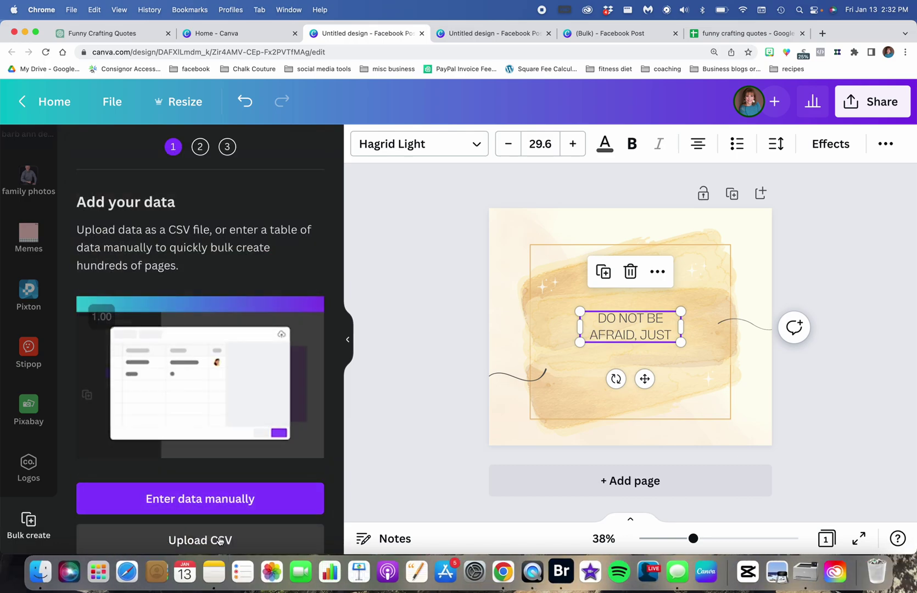
click(219, 541)
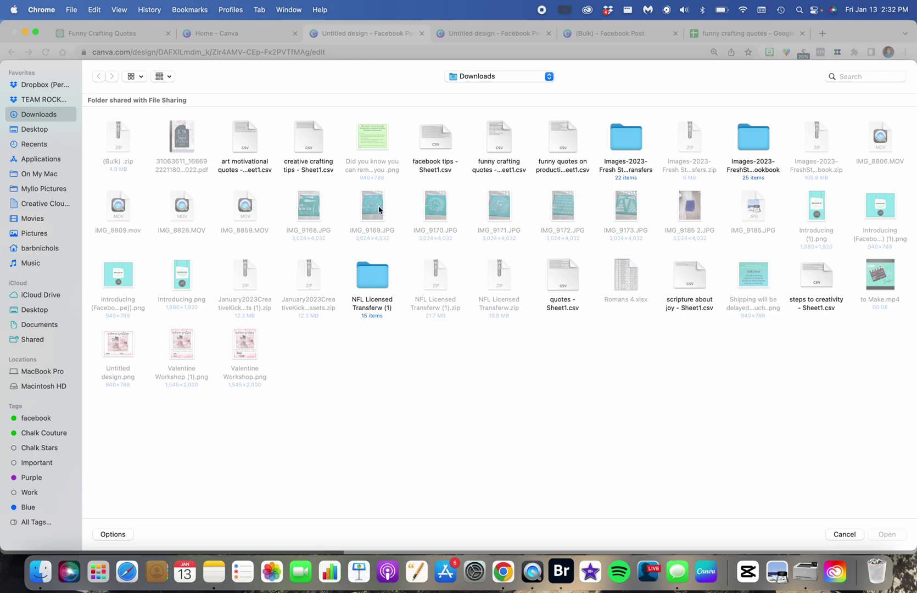
click(245, 137)
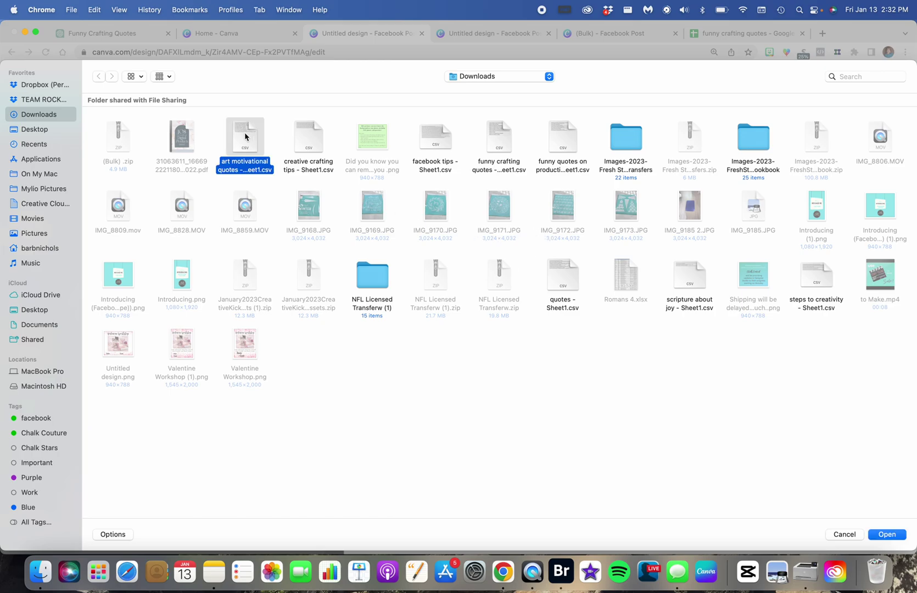
click(885, 535)
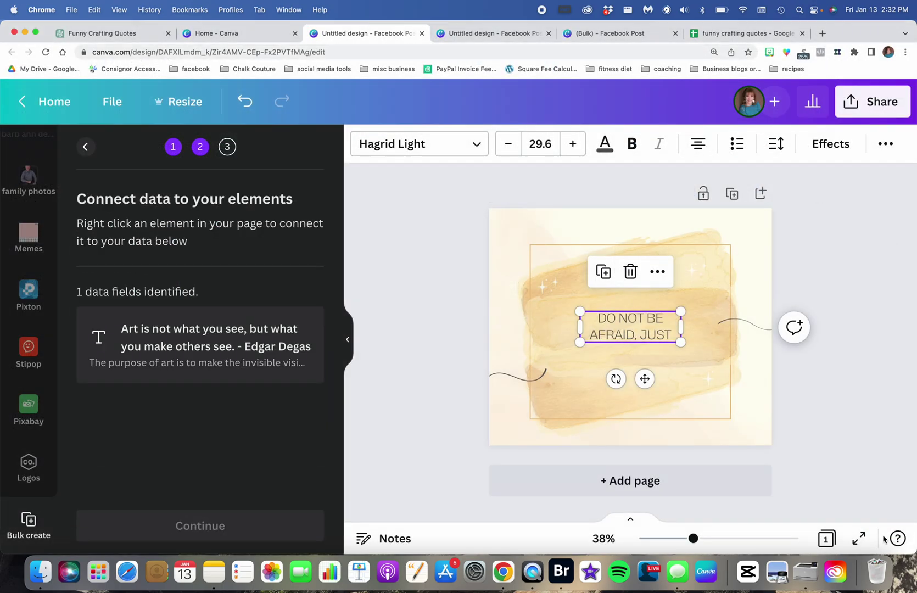
- Connect the headline to the quote data field and generate the 9 pages
right_click(640, 336)
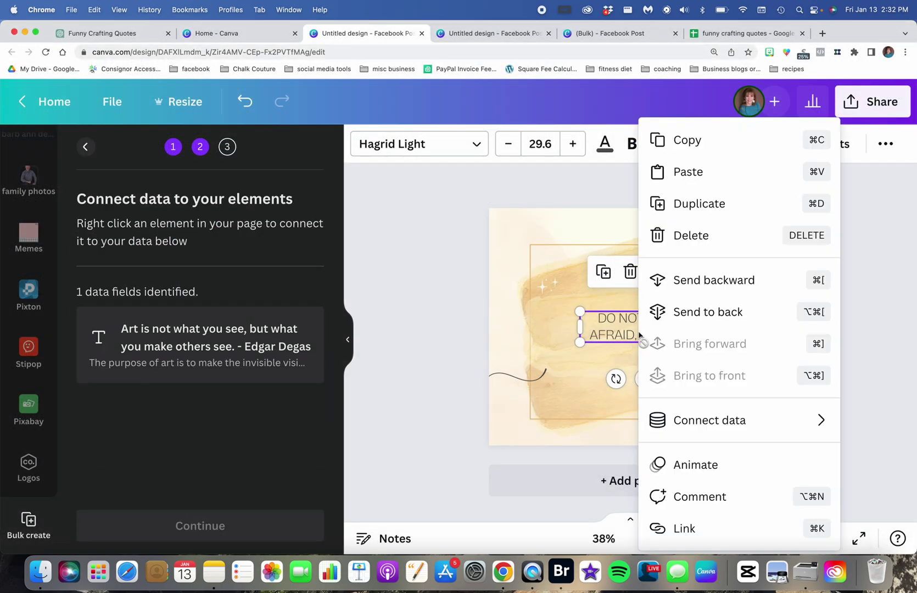
click(708, 419)
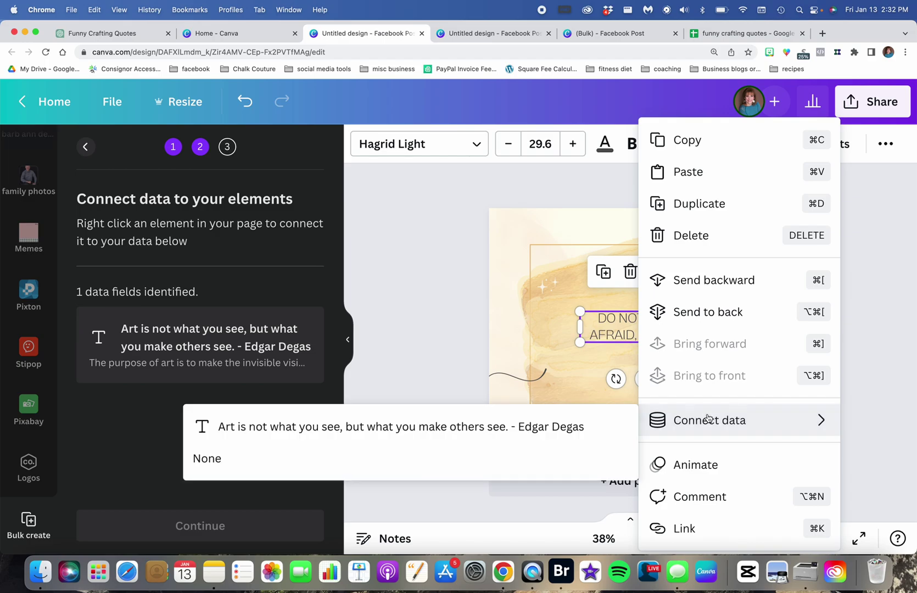
click(403, 430)
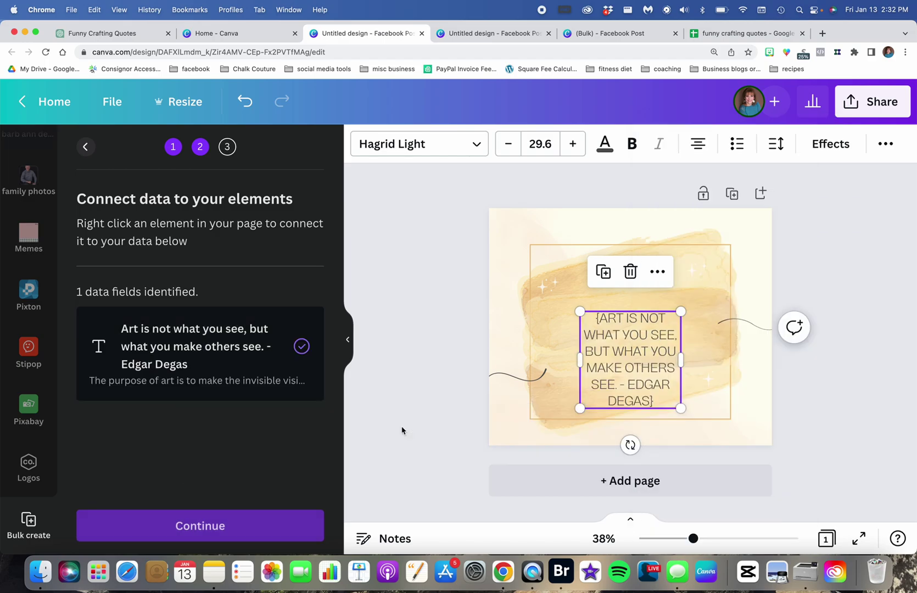
click(179, 526)
click(179, 526)
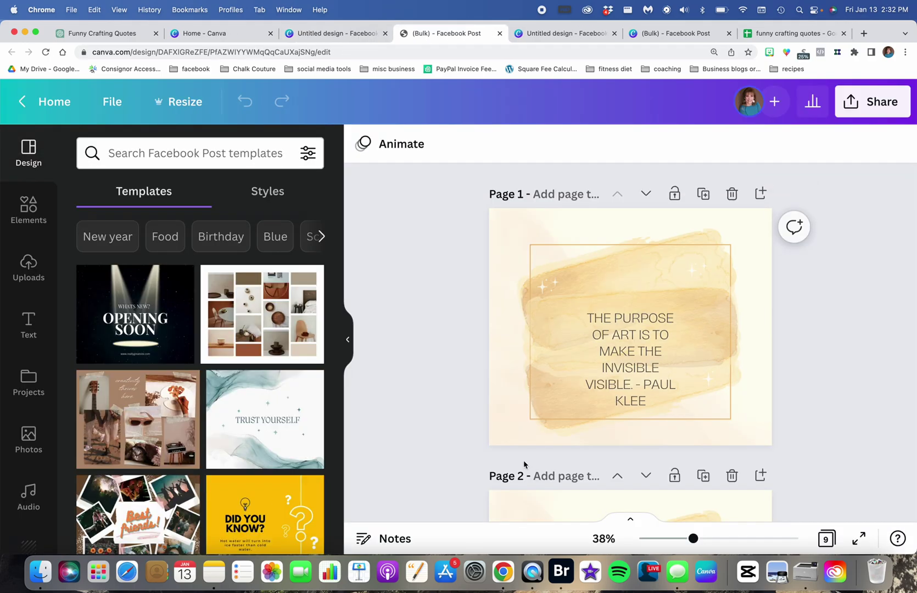
- Move page 1's Paul Klee quote higher on the page
drag(665, 362, 666, 336)
scroll(698, 447, down, 10)
scroll(698, 448, down, 3)
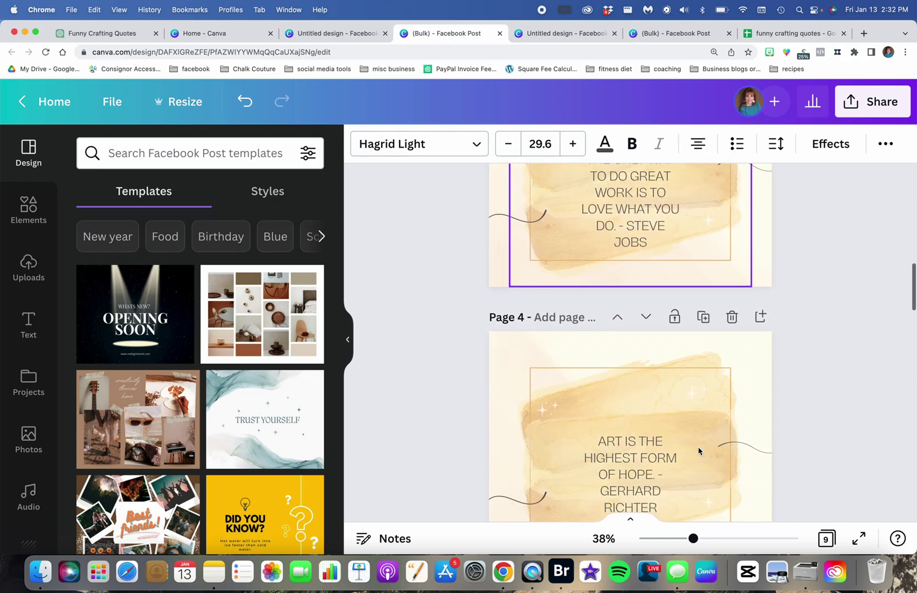
scroll(698, 447, up, 12)
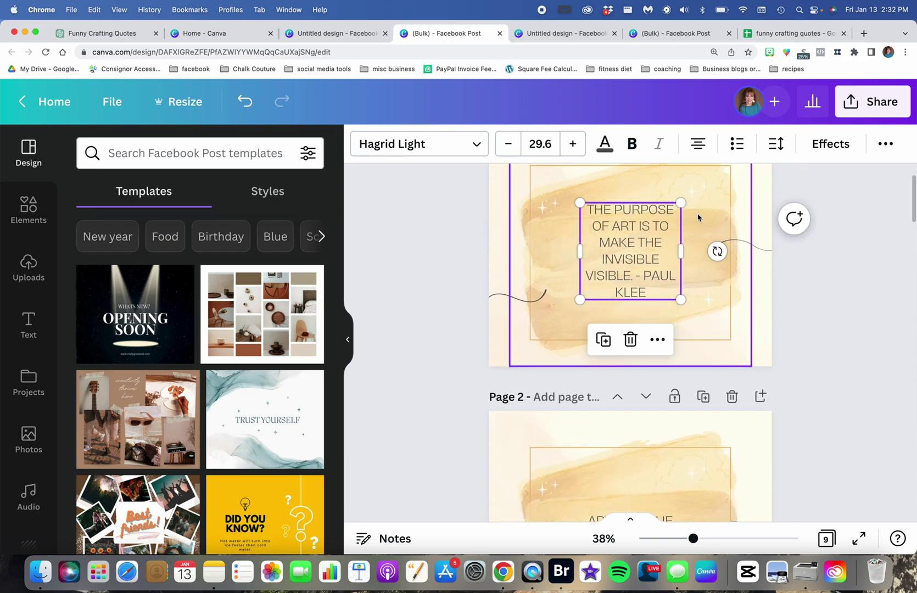